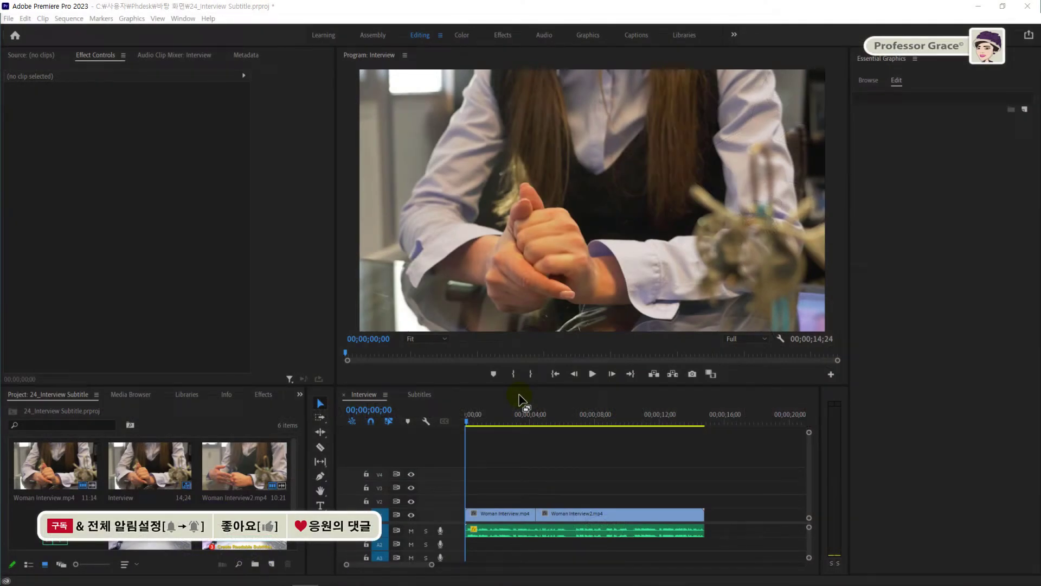
# Step: Paste the example caption graphic into the timeline and nudge its subtitle box up slightly
pyautogui.click(519, 400)
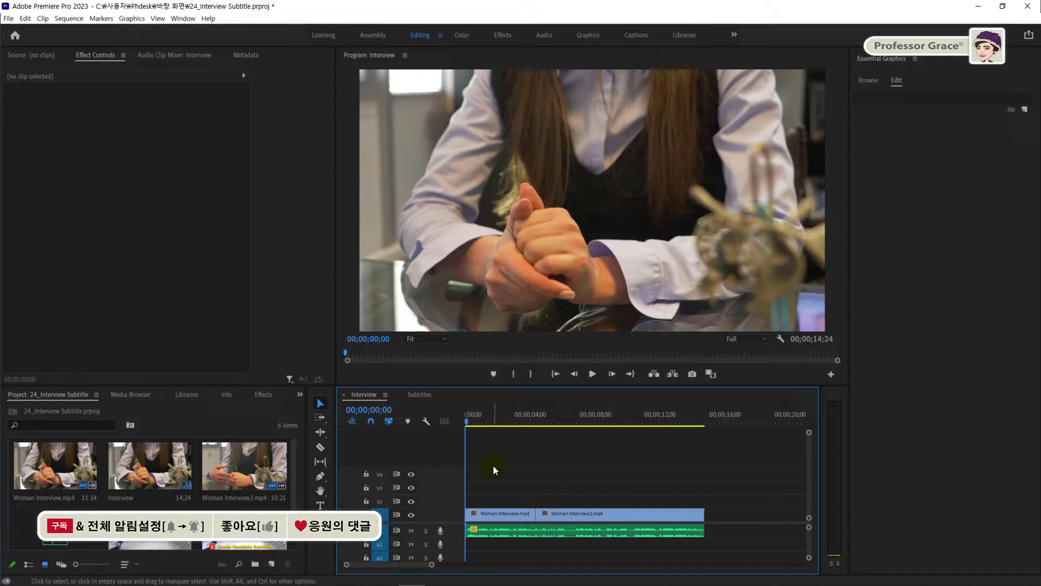
pyautogui.hotkey('ctrl', 'v')
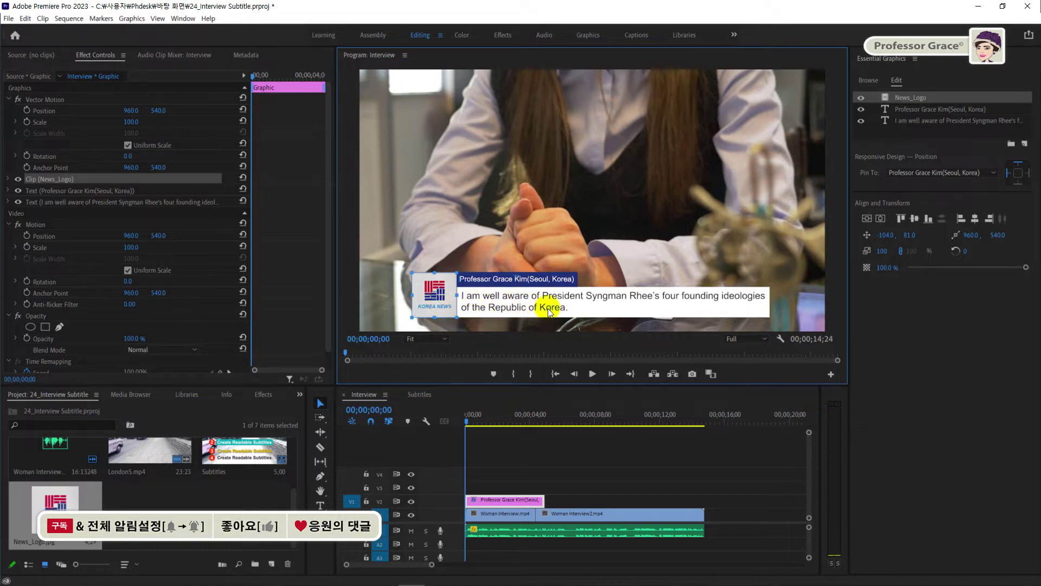
pyautogui.click(631, 306)
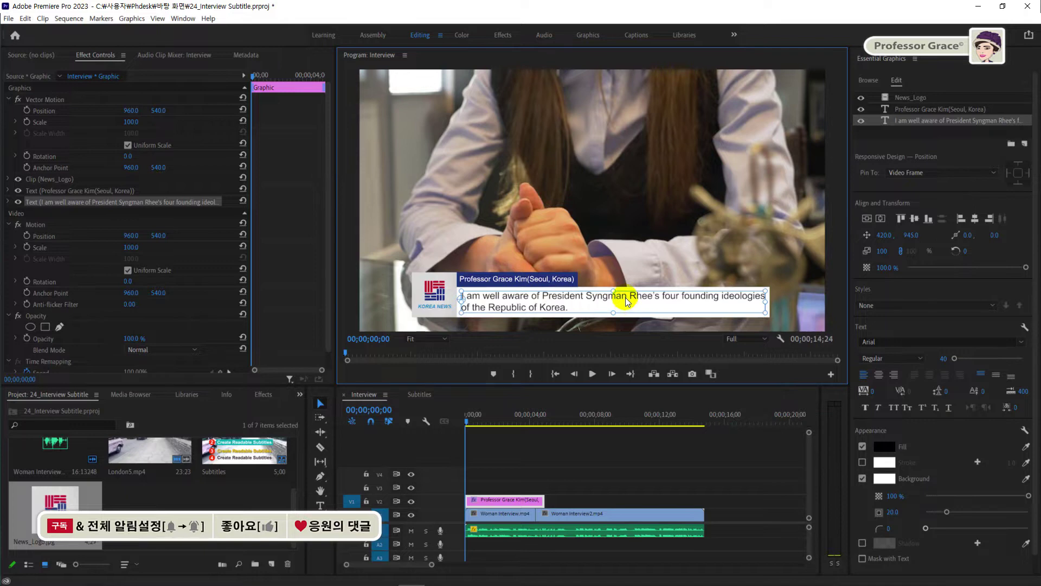
pyautogui.moveTo(628, 302)
pyautogui.mouseDown()
pyautogui.moveTo(624, 273)
pyautogui.moveTo(643, 233)
pyautogui.moveTo(686, 247)
pyautogui.moveTo(635, 272)
pyautogui.moveTo(595, 275)
pyautogui.moveTo(591, 238)
pyautogui.moveTo(659, 260)
pyautogui.moveTo(673, 295)
pyautogui.moveTo(626, 295)
pyautogui.mouseUp()
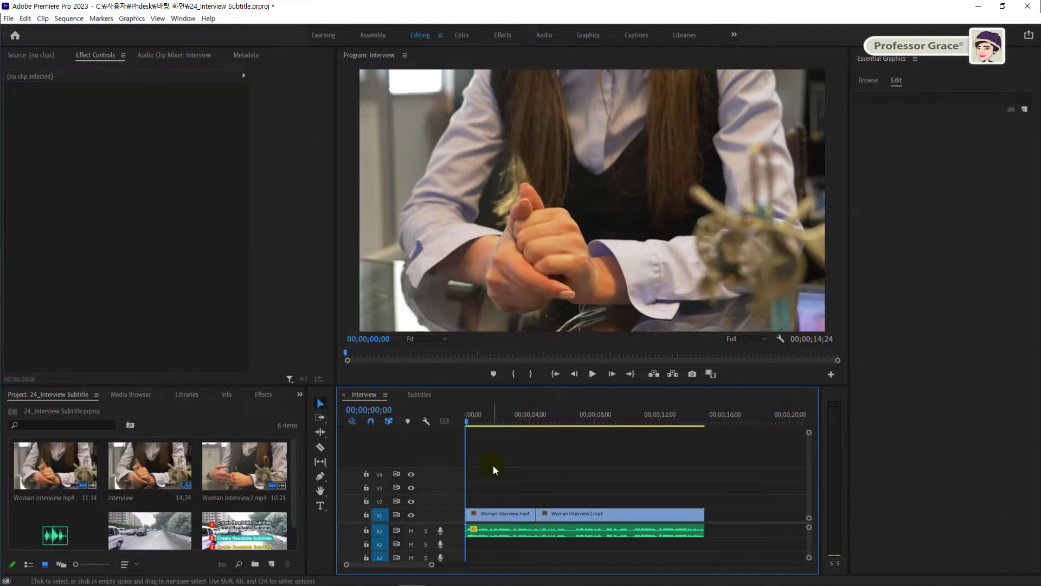
# Step: Play the Interview sequence through to its end, then return to the first frame
pyautogui.press('space')
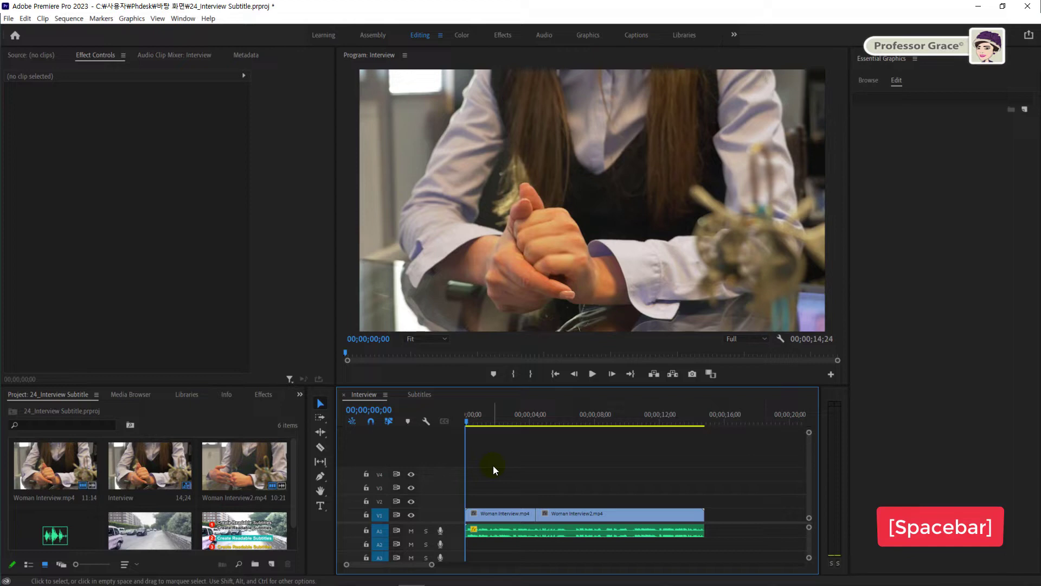
pyautogui.press('space')
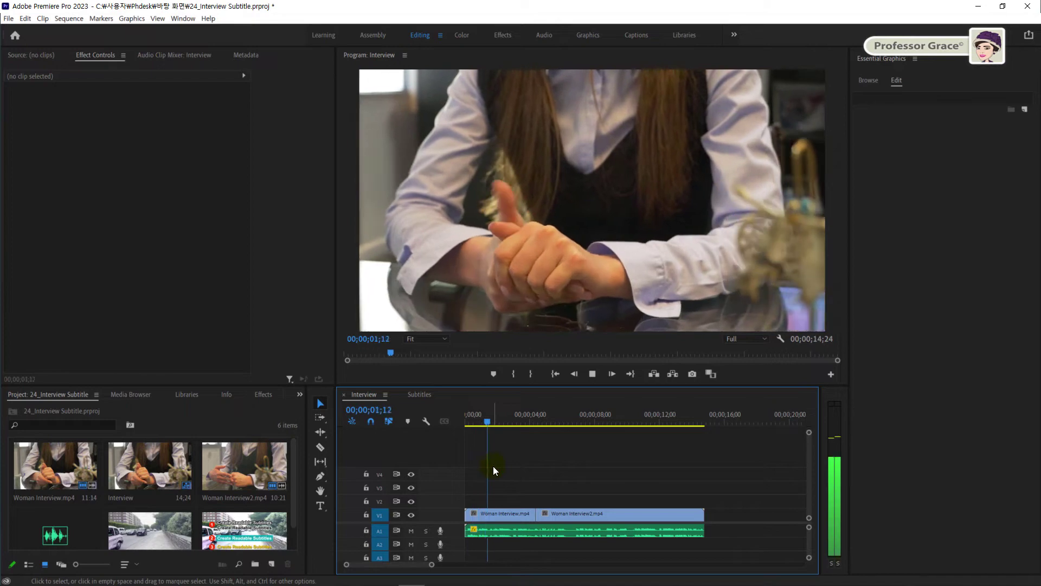
pyautogui.click(493, 467)
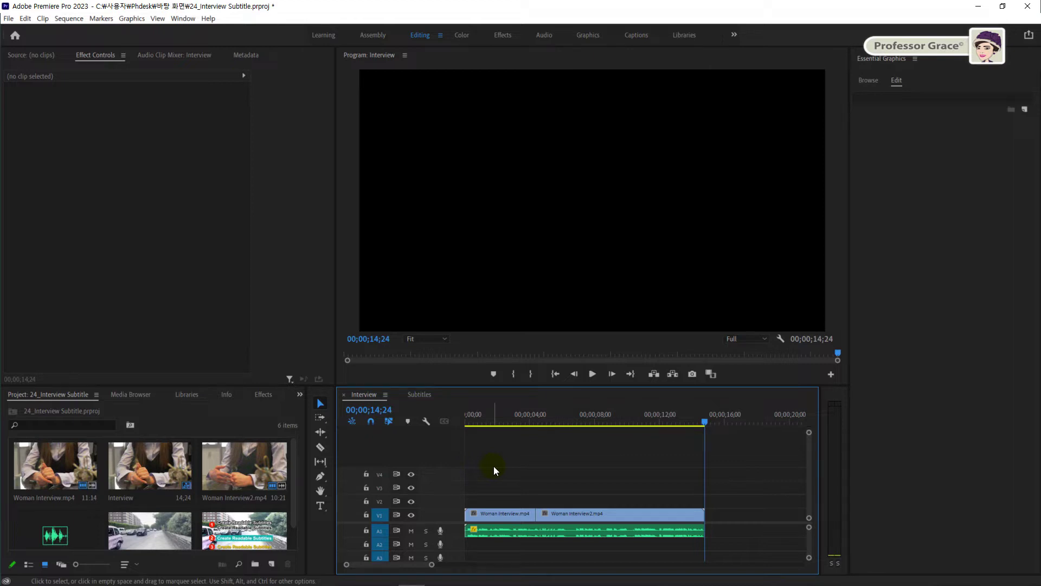
pyautogui.press('Home')
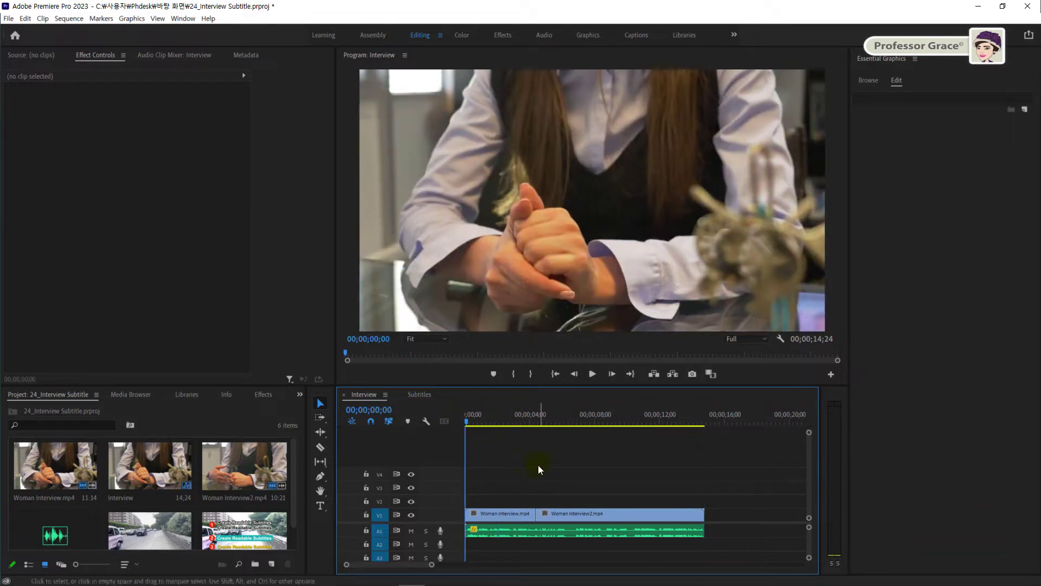
# Step: Type the subtitle 'I am well aware of President Syngman Rhee's four founding … of the Republic of Korea.' over the video
pyautogui.press('t')
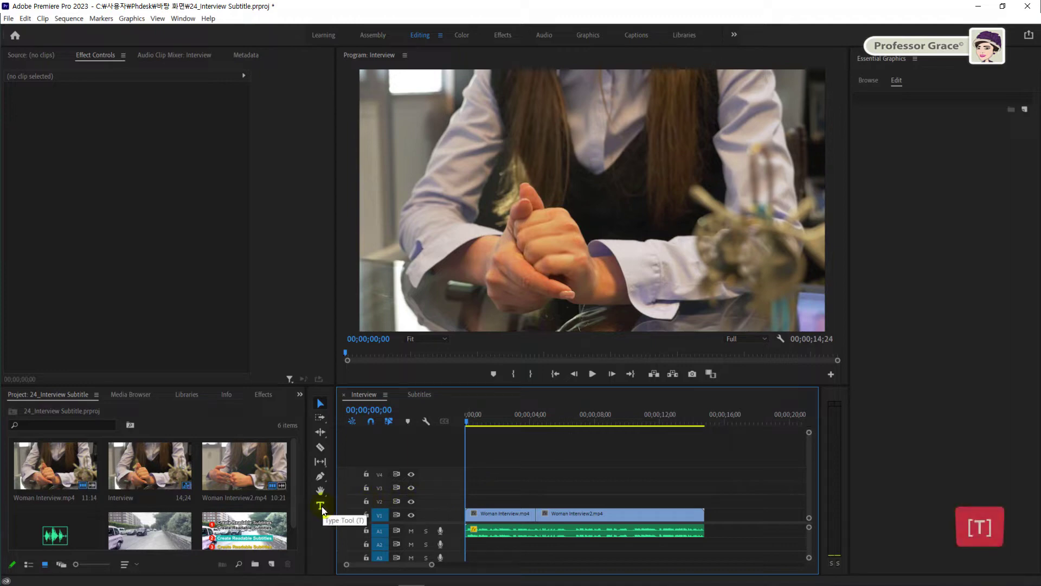
pyautogui.click(322, 508)
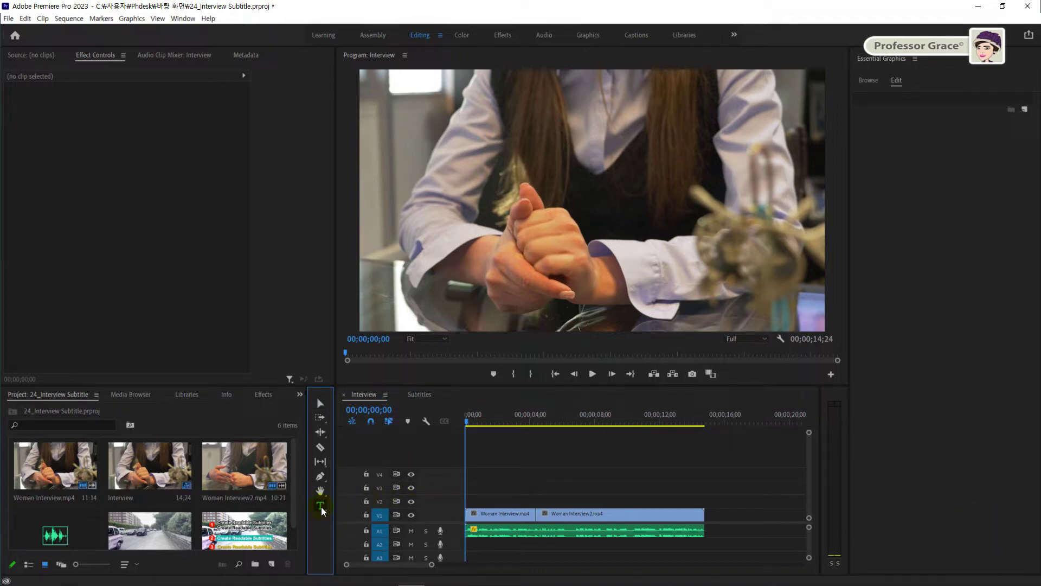
pyautogui.click(386, 253)
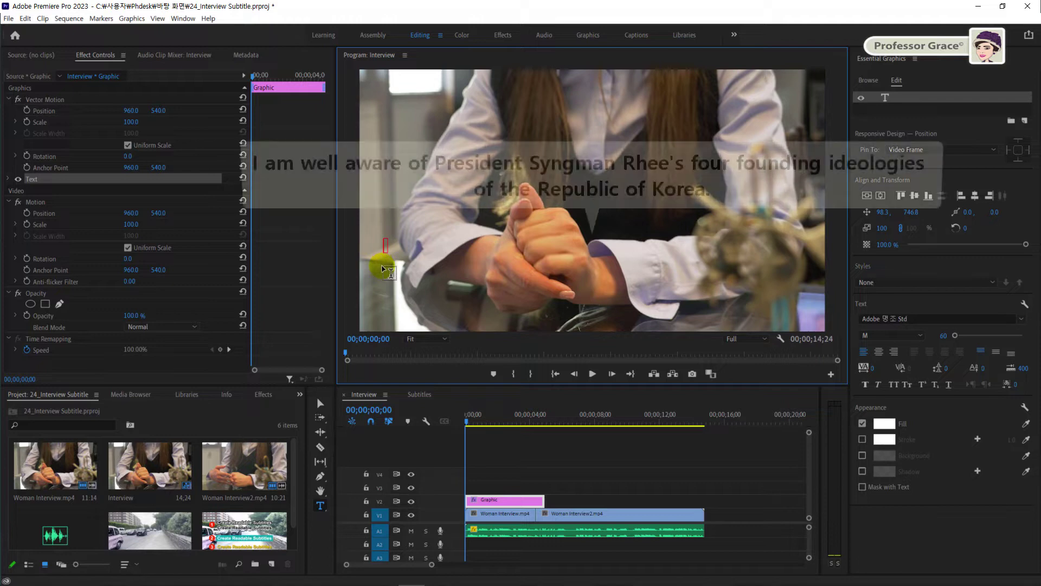
pyautogui.write('I am well')
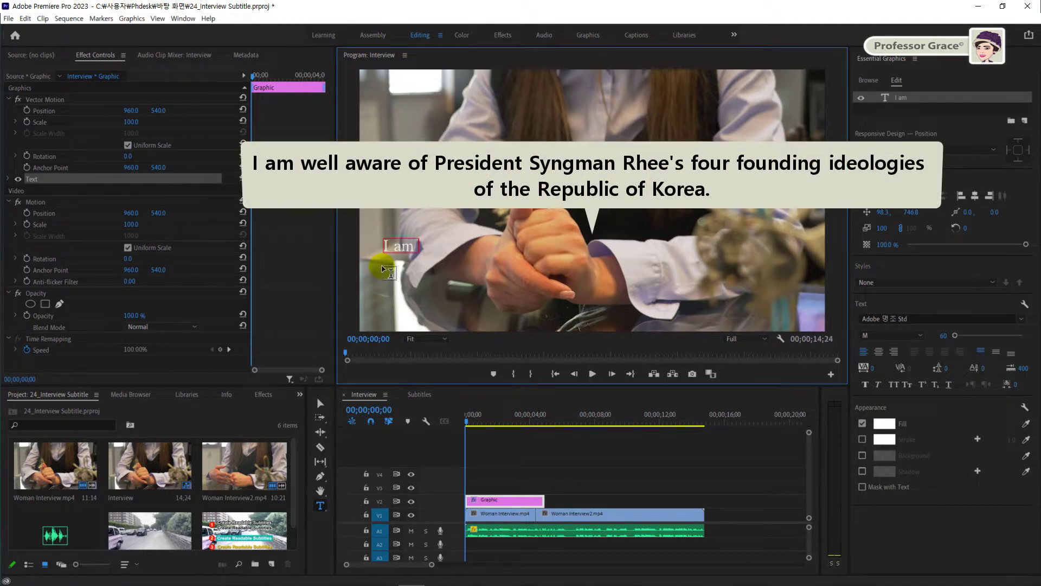
pyautogui.write(' aware of')
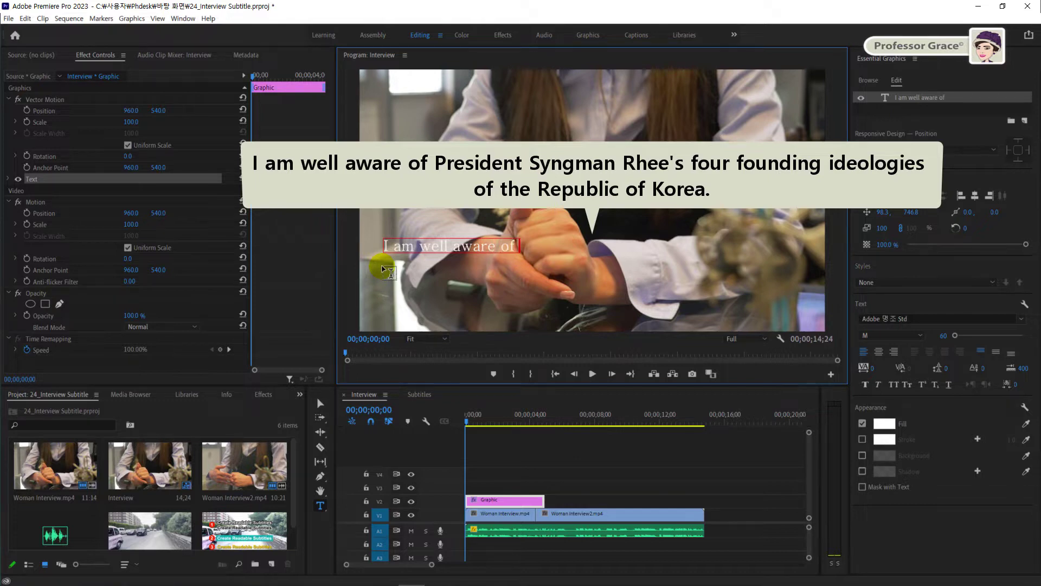
pyautogui.write(' President Sy')
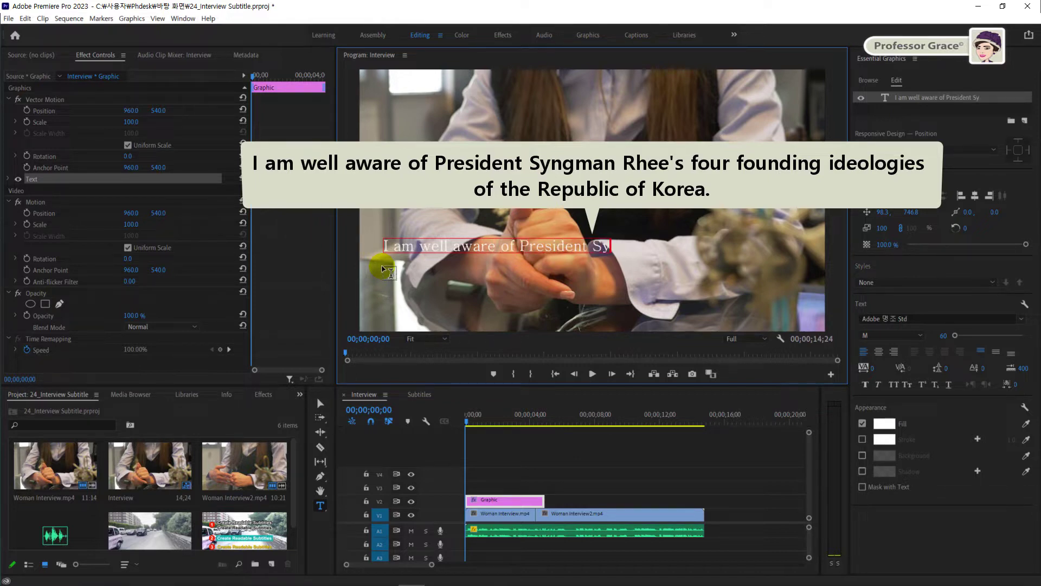
pyautogui.write('ngman Rhee')
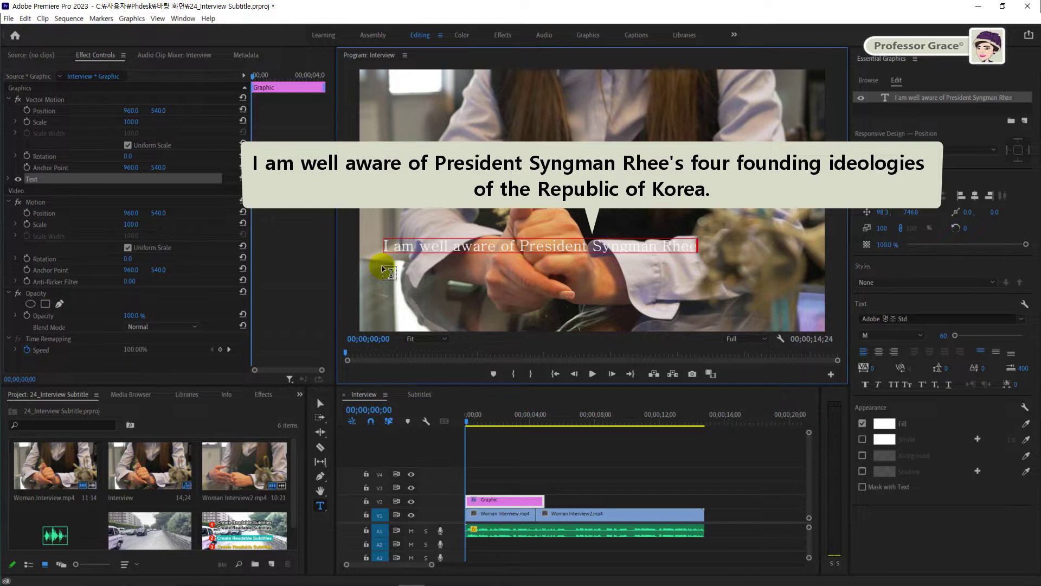
pyautogui.write("'s four founding")
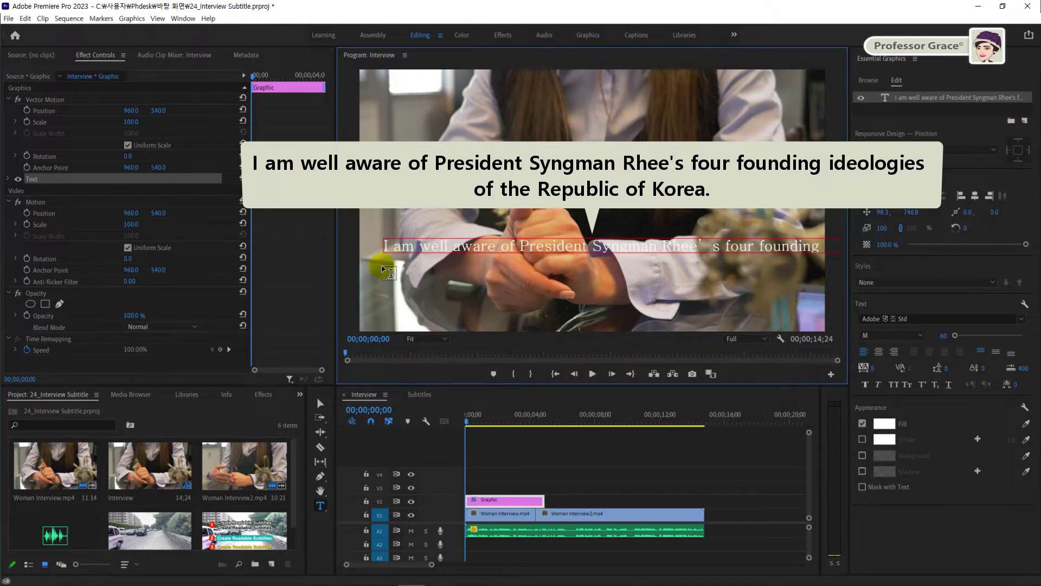
pyautogui.write('of t')
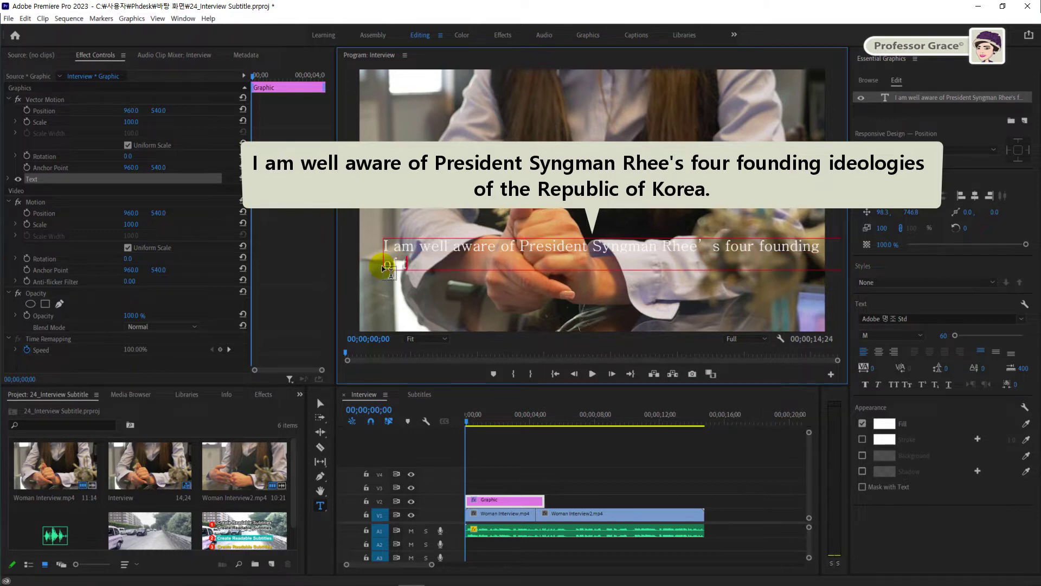
pyautogui.write('he Republic of K')
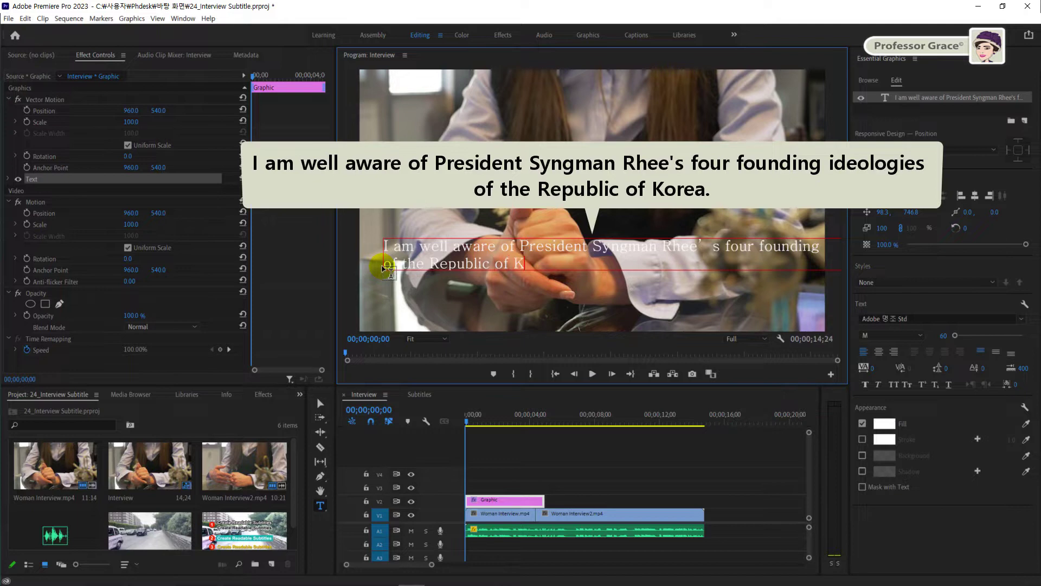
pyautogui.write('orea.')
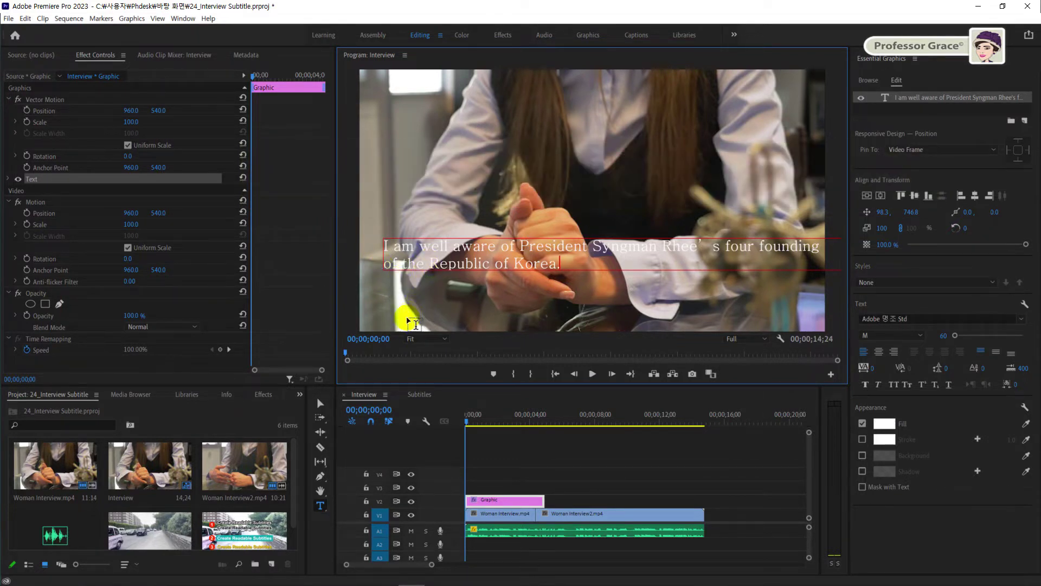
pyautogui.write('v')
# Step: In Essential Graphics, give the subtitle the Arial font, Regular style, at size 40
pyautogui.click(321, 404)
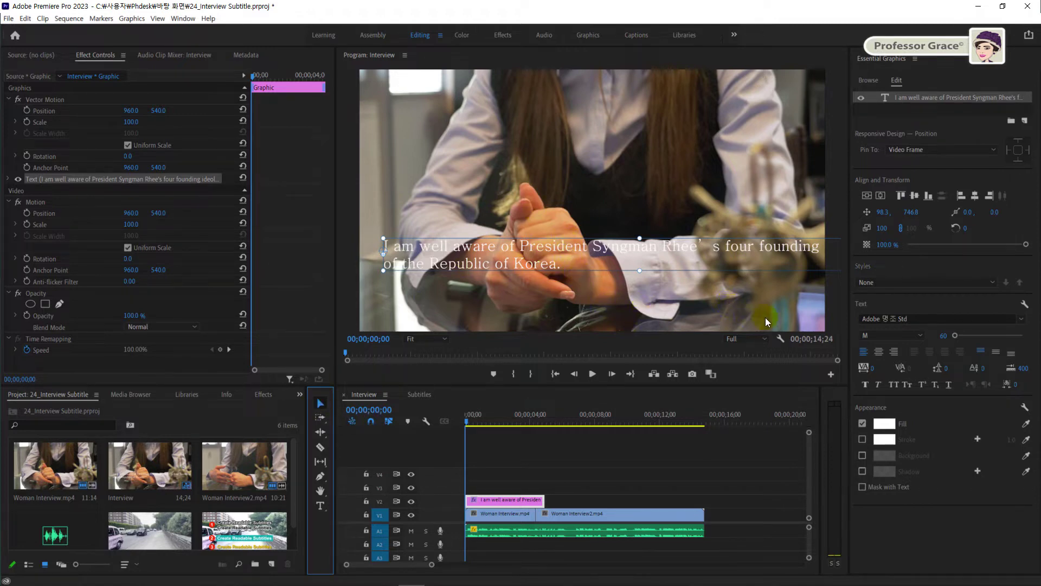
pyautogui.click(1023, 320)
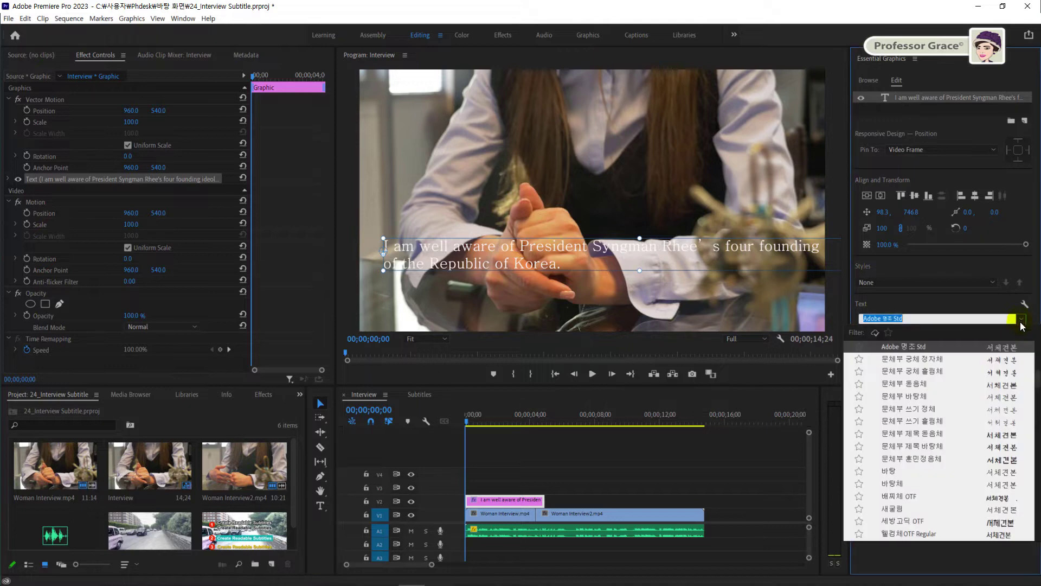
pyautogui.scroll(-2, 931, 475)
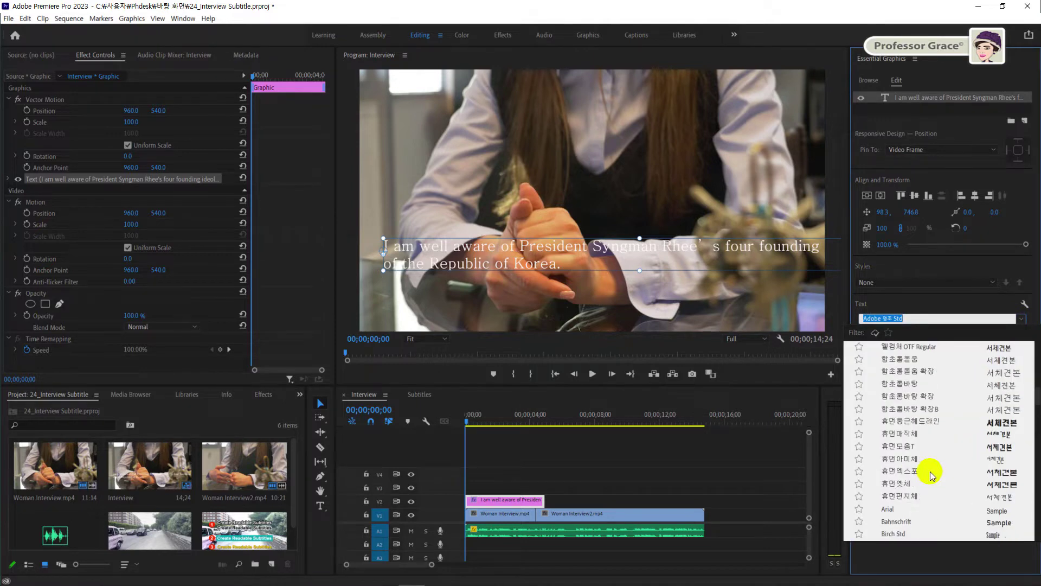
pyautogui.click(898, 509)
pyautogui.click(920, 336)
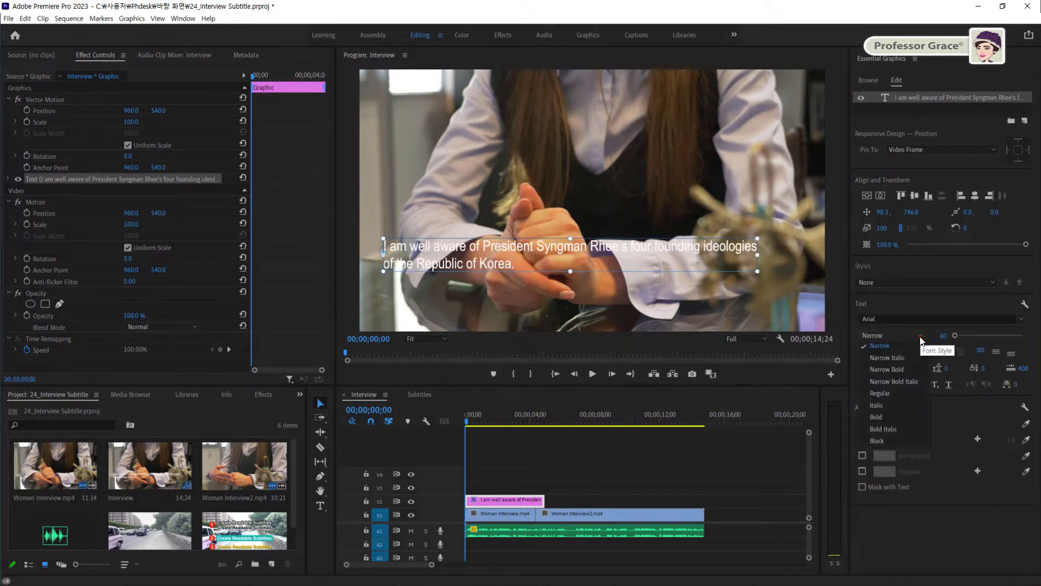
pyautogui.click(902, 392)
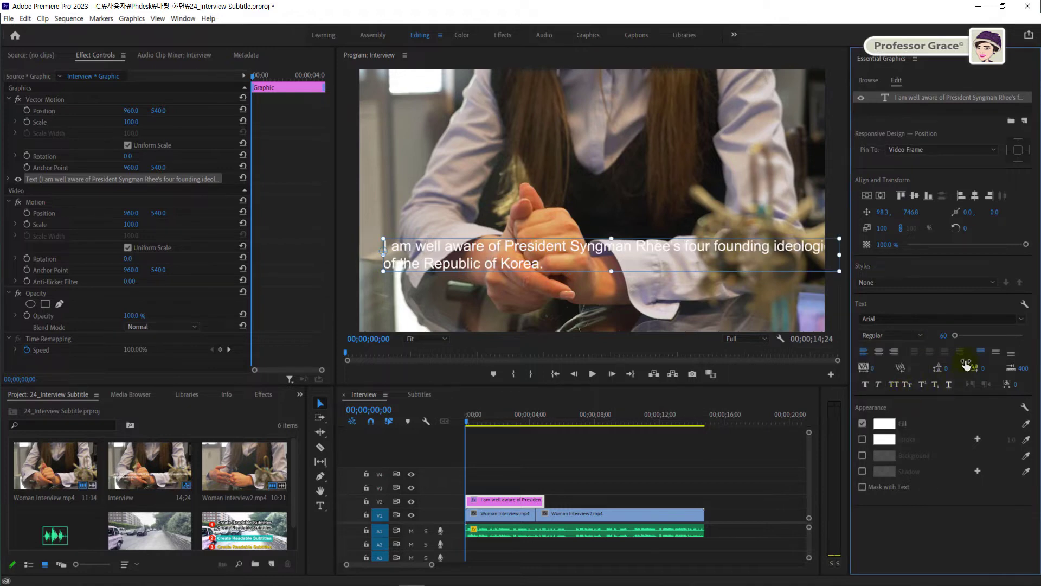
pyautogui.click(942, 334)
pyautogui.write('40')
pyautogui.press('Return')
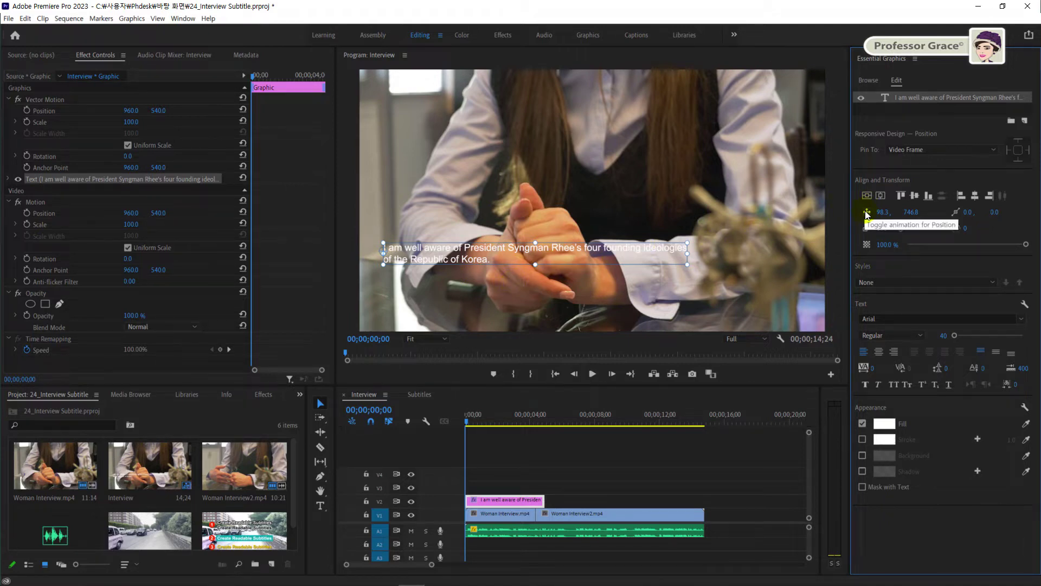
# Step: Position the subtitle at X 420, Y 945 near the bottom of the frame
pyautogui.click(888, 211)
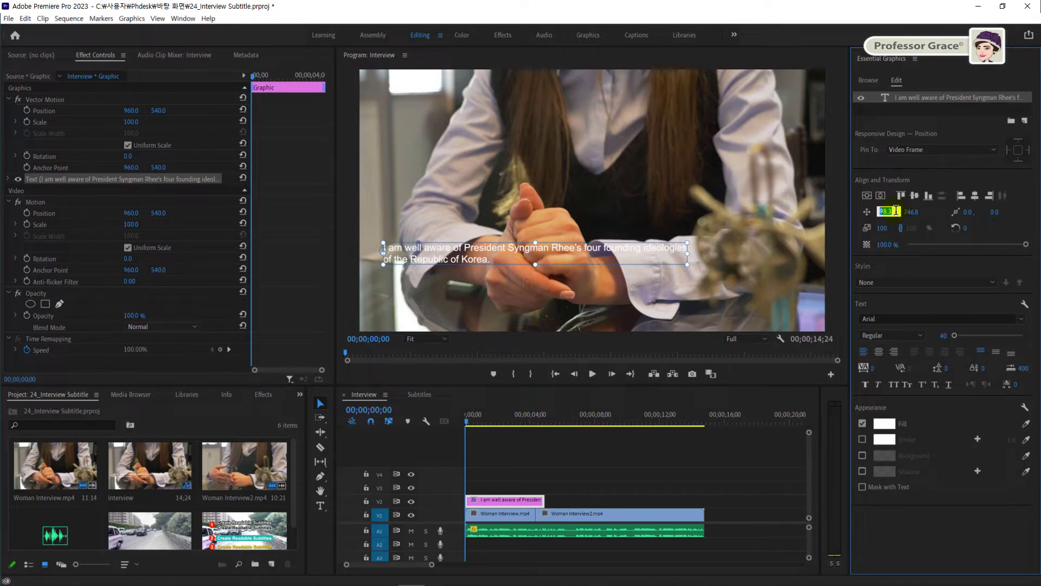
pyautogui.write('420')
pyautogui.press('Return')
pyautogui.click(914, 211)
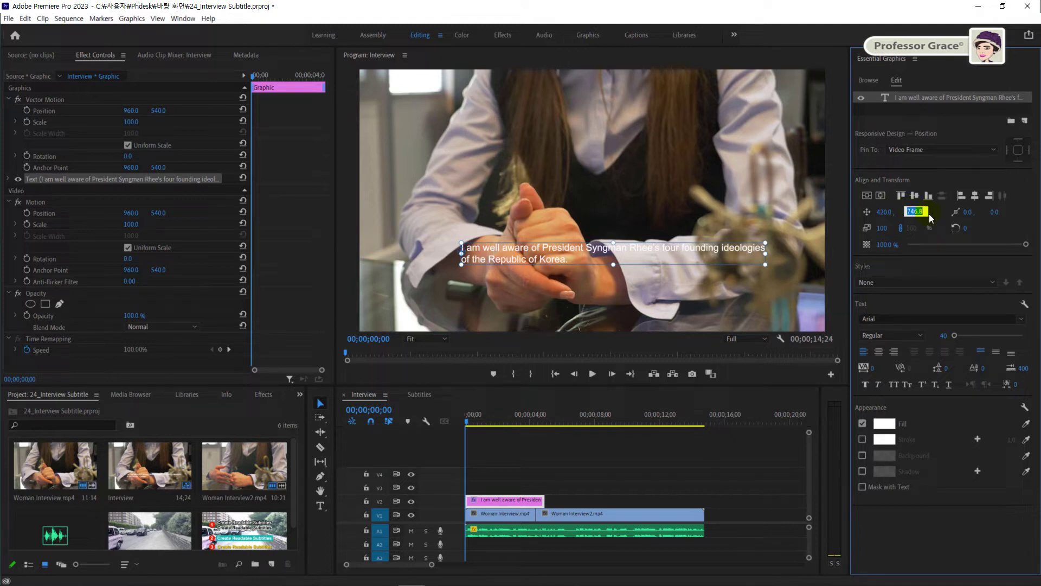
pyautogui.write('945')
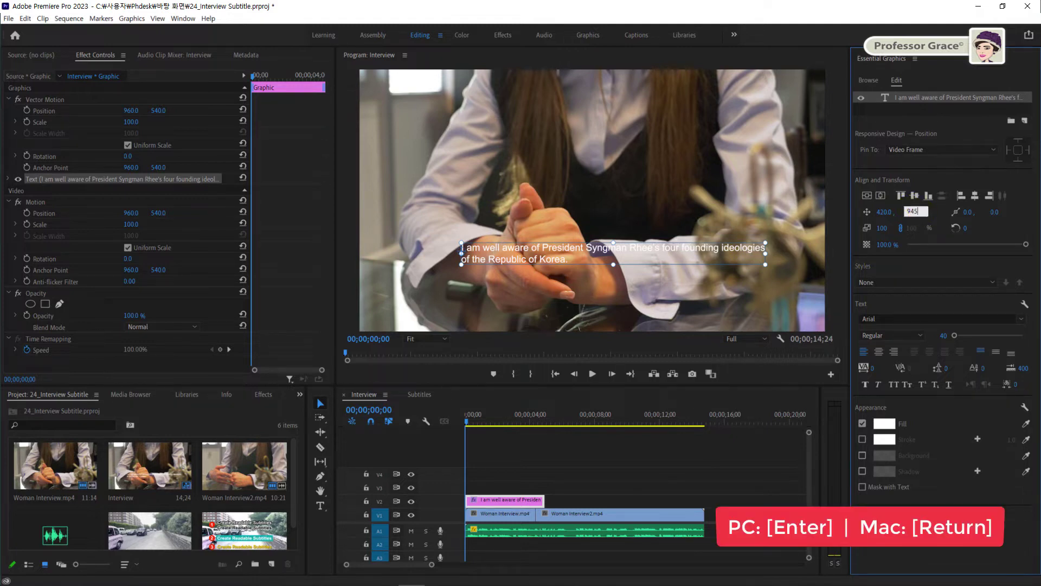
pyautogui.press('Return')
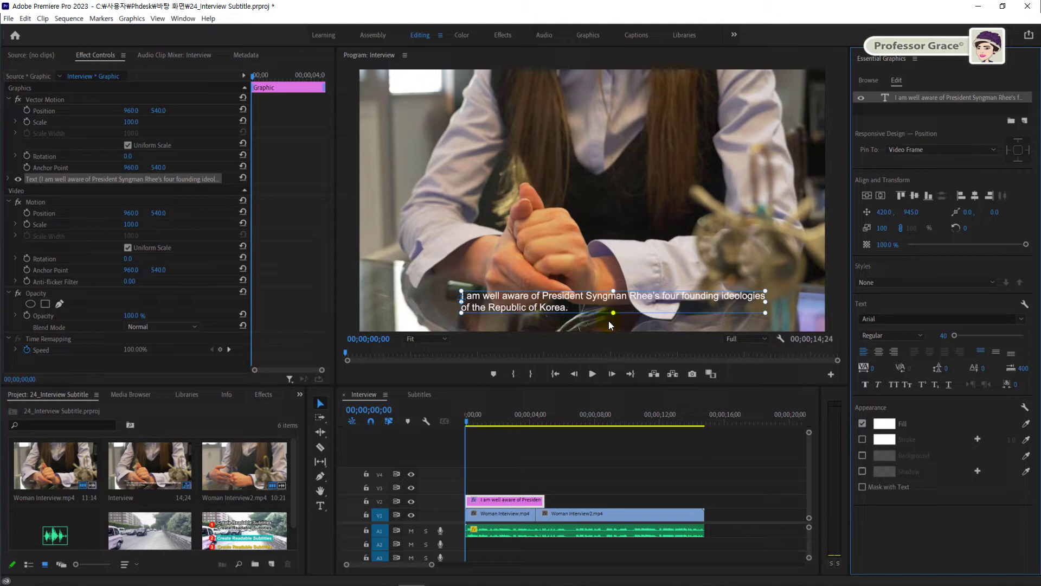
# Step: Switch to the Subtitles sequence, review its four style examples in a maximized monitor, then restore the layout
pyautogui.click(419, 396)
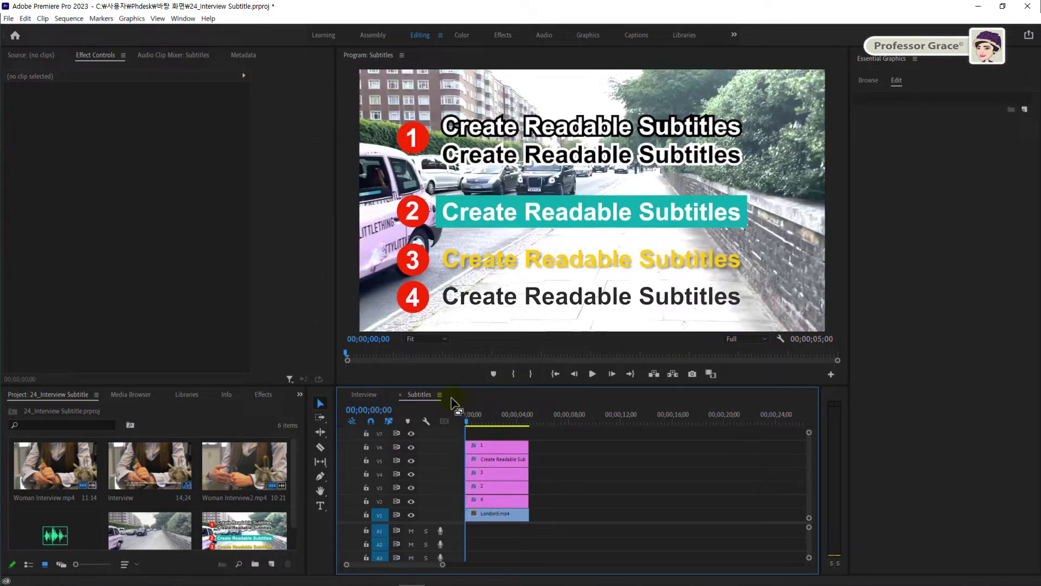
pyautogui.click(344, 275)
pyautogui.press('`')
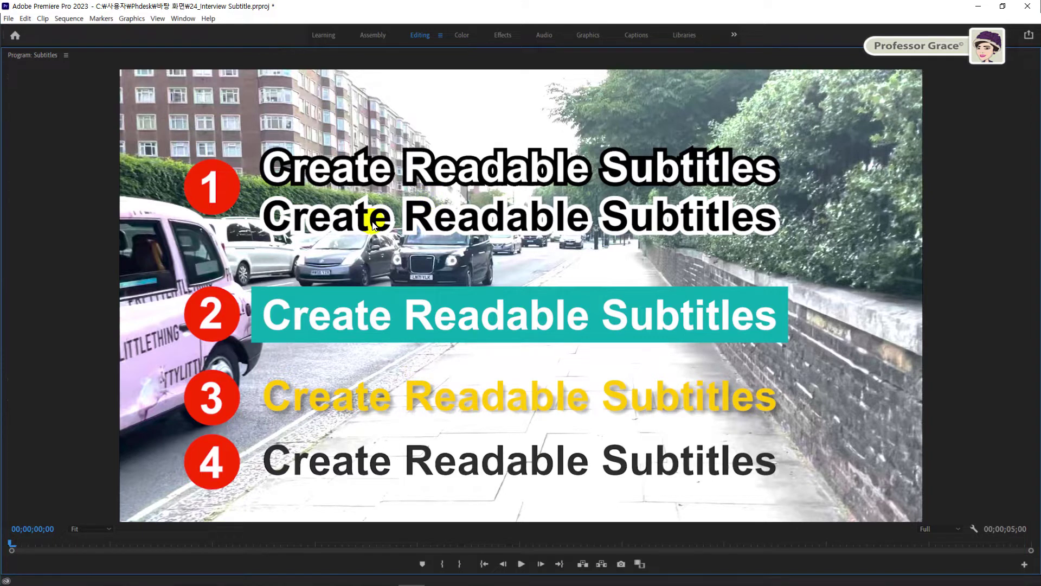
pyautogui.click(338, 300)
pyautogui.click(64, 53)
pyautogui.click(60, 54)
pyautogui.doubleClick(60, 55)
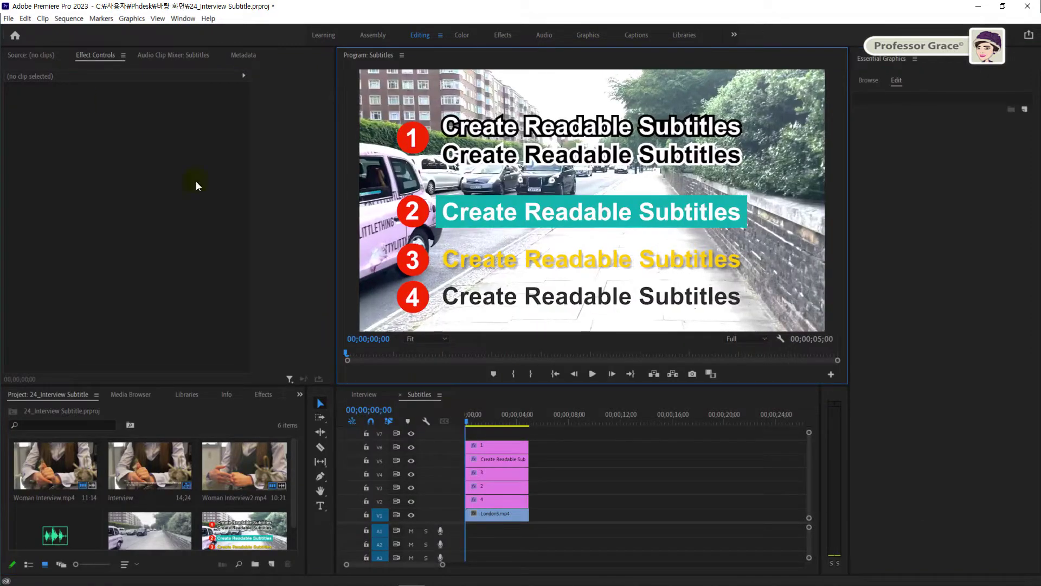
# Step: On the Interview sequence, set the subtitle fill to black and enable its Background box
pyautogui.click(367, 397)
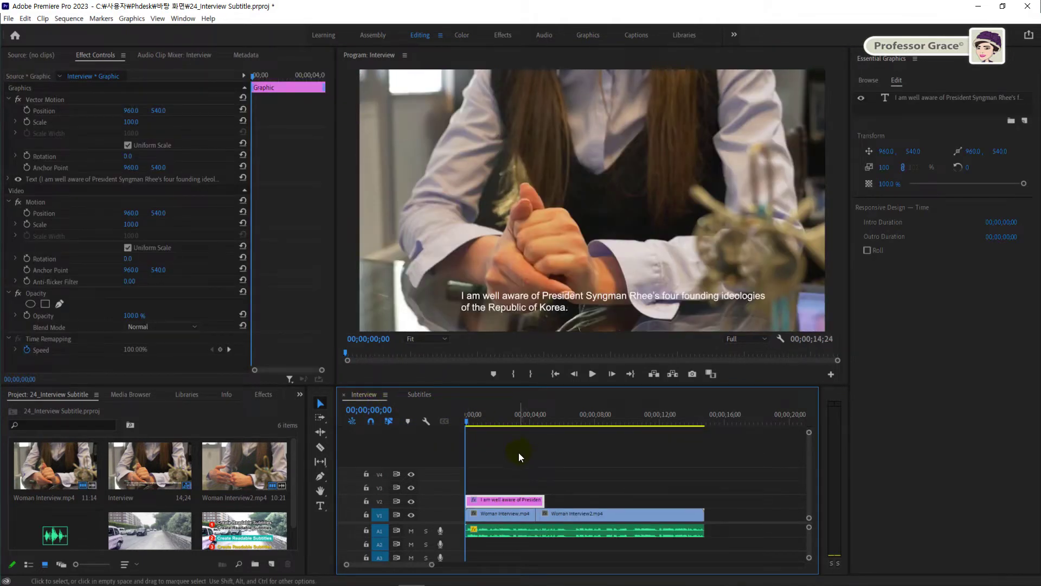
pyautogui.click(524, 297)
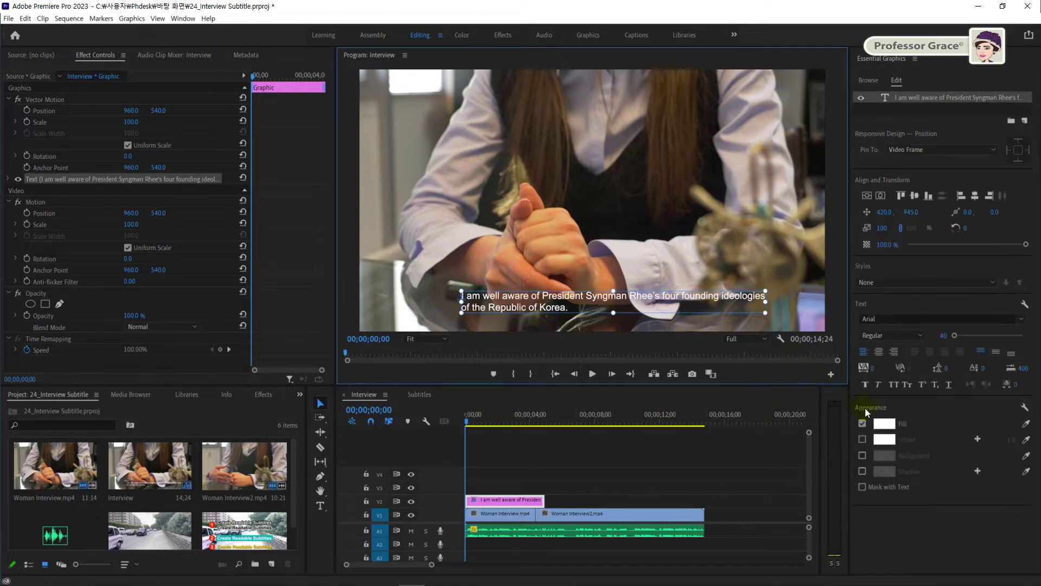
pyautogui.click(888, 425)
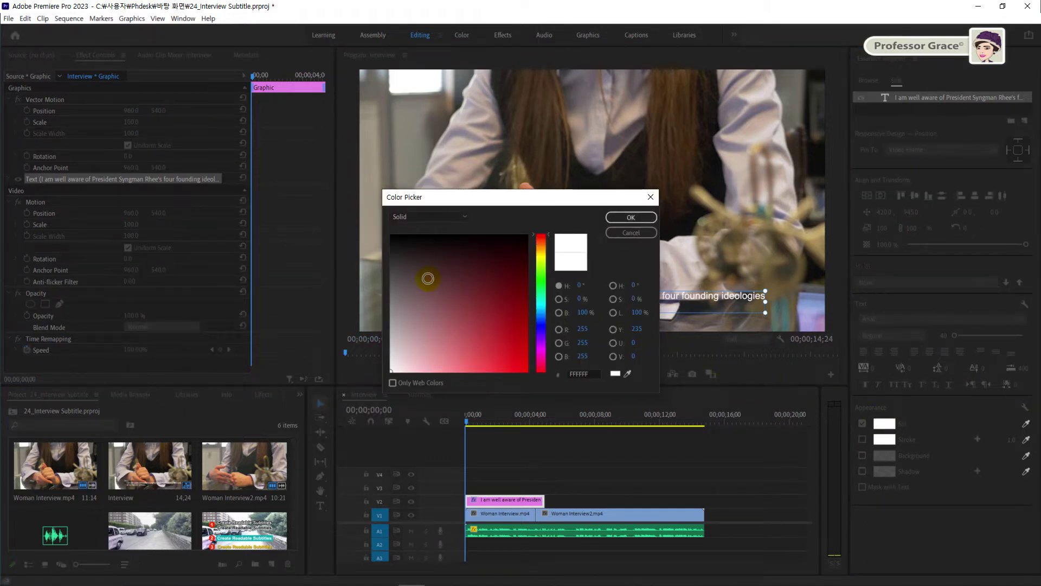
pyautogui.moveTo(414, 265); pyautogui.dragTo(379, 227)
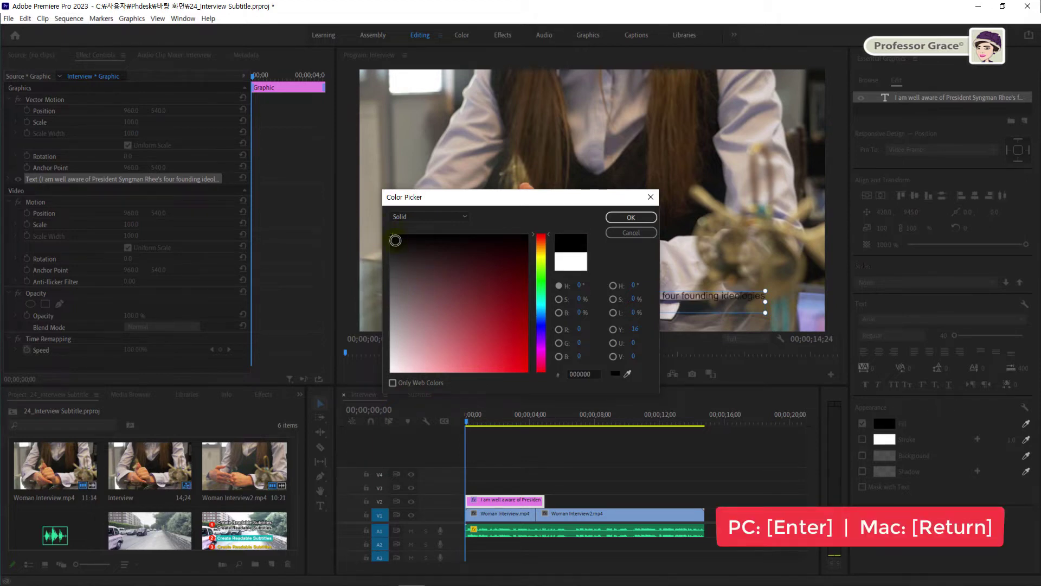
pyautogui.press('Return')
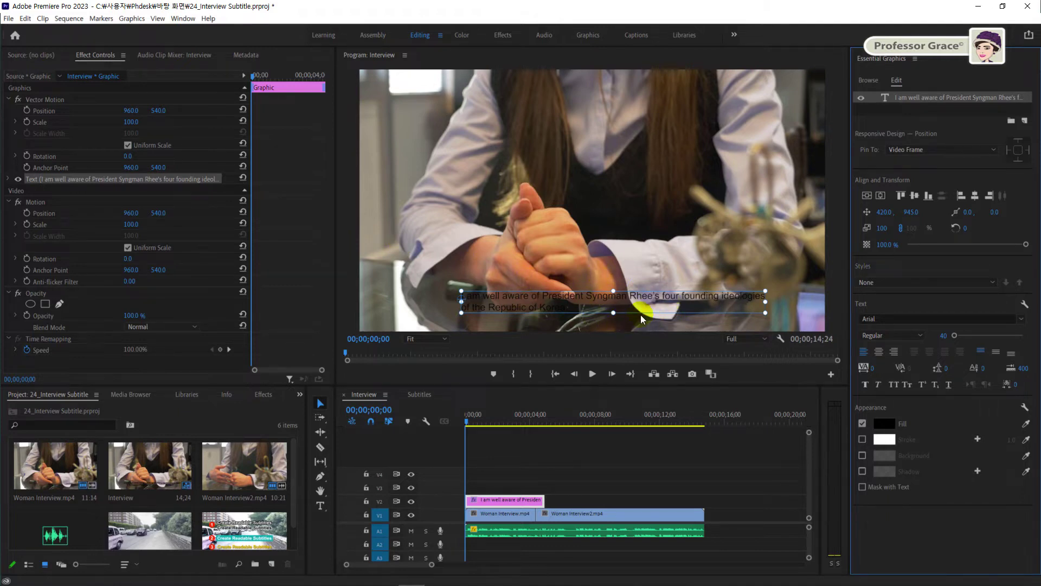
pyautogui.click(863, 456)
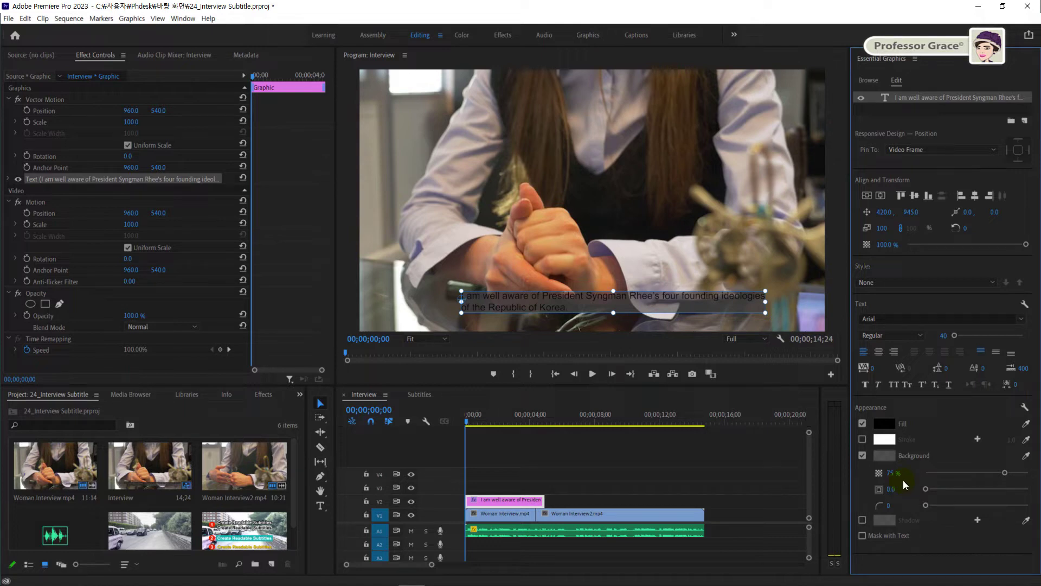
# Step: Set the subtitle's Background colour to white (FFFFFF) in the Color Picker
pyautogui.click(884, 455)
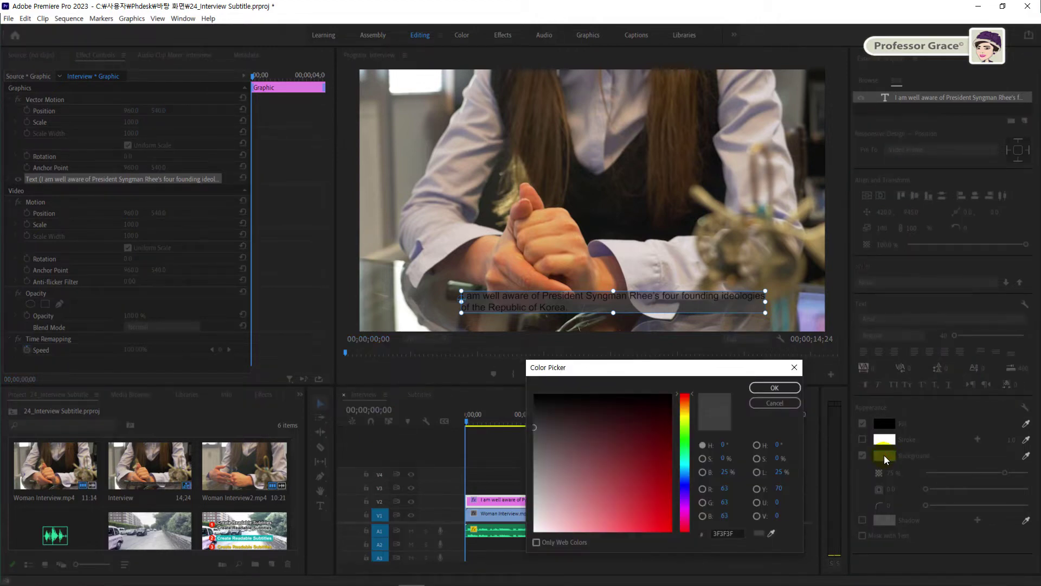
pyautogui.moveTo(632, 366); pyautogui.dragTo(597, 328)
pyautogui.moveTo(556, 427); pyautogui.dragTo(476, 505)
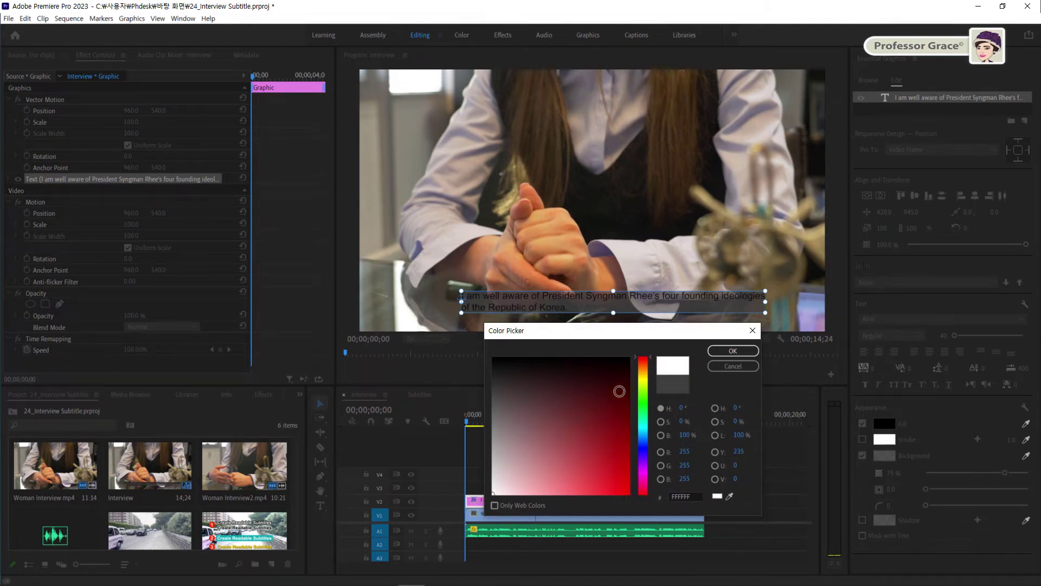
pyautogui.click(733, 353)
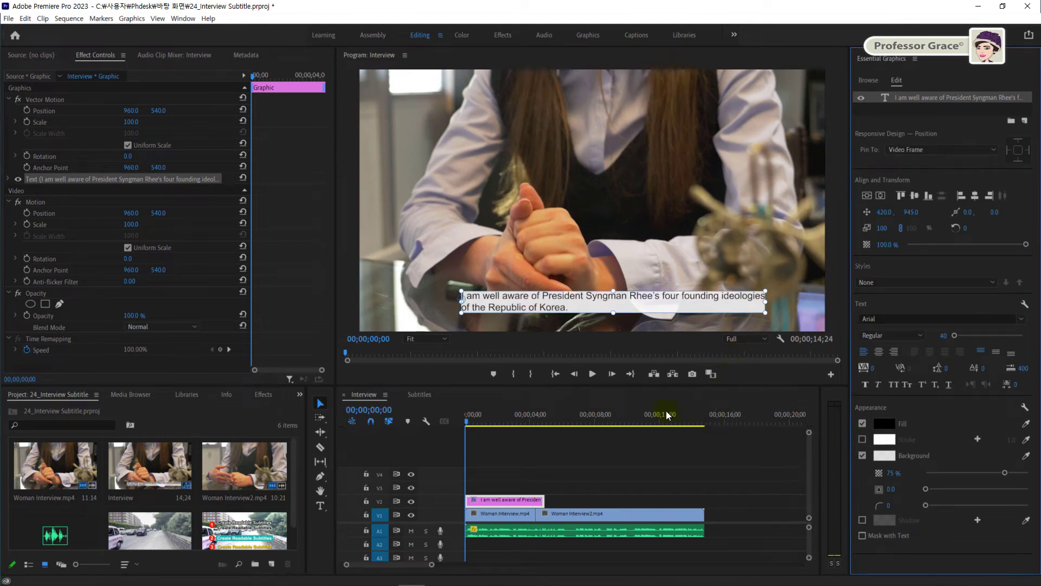
pyautogui.click(470, 287)
pyautogui.click(594, 310)
# Step: Set the background opacity to 100% and size to 20, undoing a trial size enlargement
pyautogui.click(890, 476)
pyautogui.write('100')
pyautogui.click(912, 489)
pyautogui.write('20')
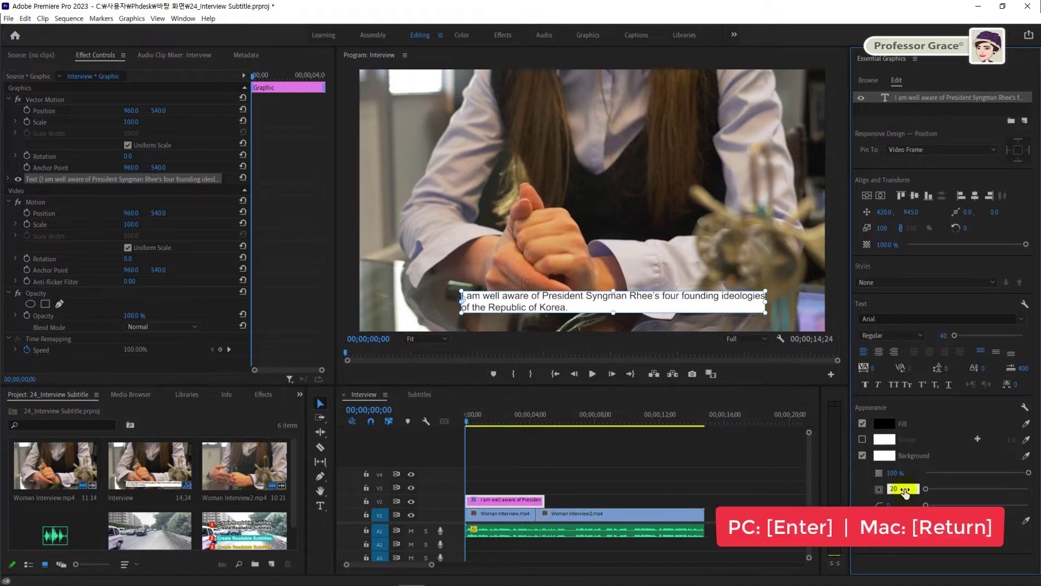
pyautogui.press('Return')
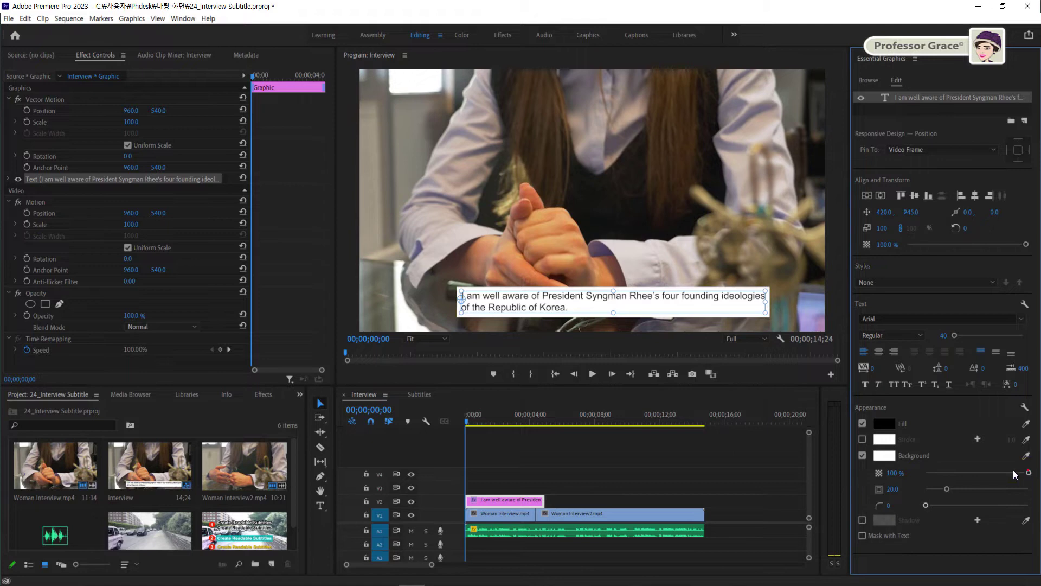
pyautogui.moveTo(1014, 469)
pyautogui.mouseDown()
pyautogui.moveTo(924, 467)
pyautogui.moveTo(1031, 468)
pyautogui.mouseUp()
pyautogui.moveTo(945, 489)
pyautogui.mouseDown()
pyautogui.moveTo(985, 490)
pyautogui.moveTo(958, 491)
pyautogui.mouseUp()
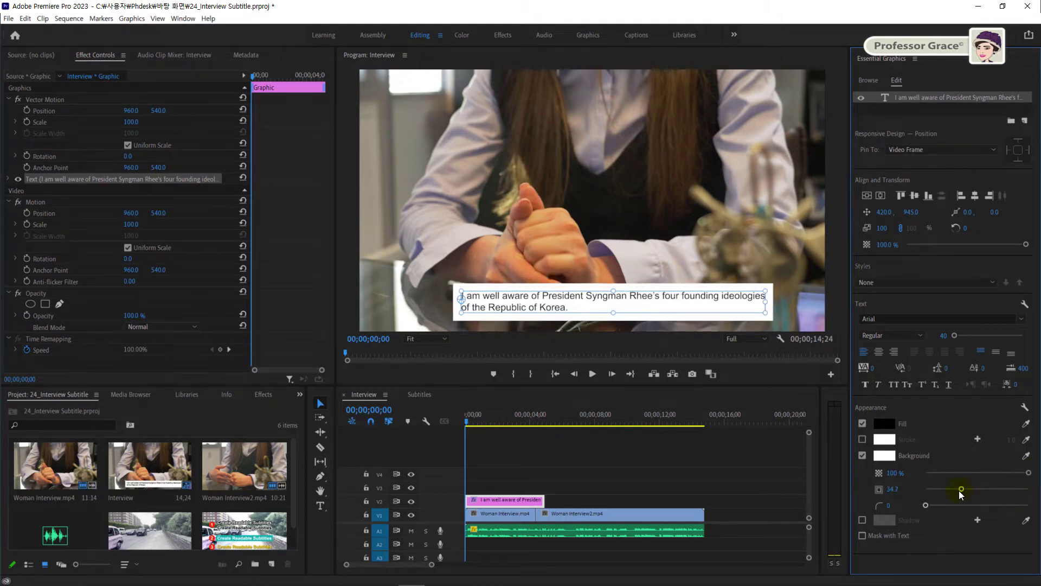
pyautogui.hotkey('ctrl', 'z')
# Step: Try background corner roundness values of 15 and higher, then undo the last change
pyautogui.click(902, 504)
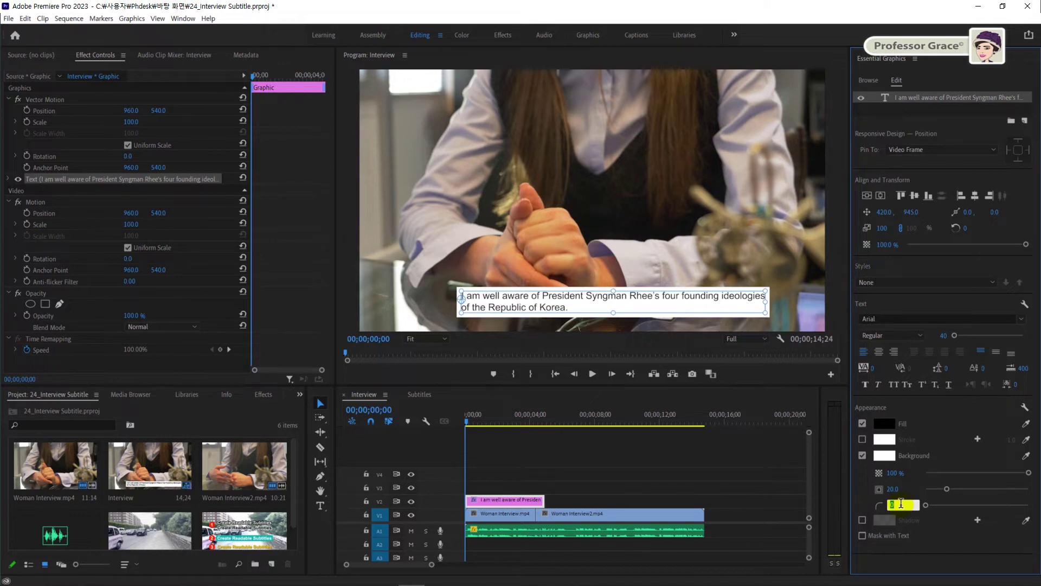
pyautogui.write('15')
pyautogui.press('Return')
pyautogui.moveTo(964, 504); pyautogui.dragTo(981, 504)
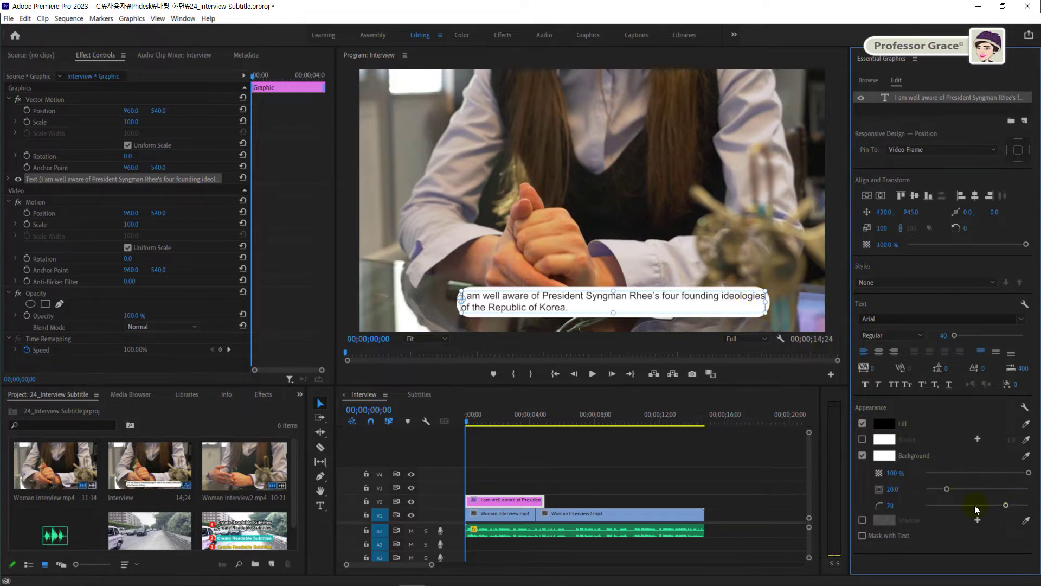
pyautogui.click(955, 507)
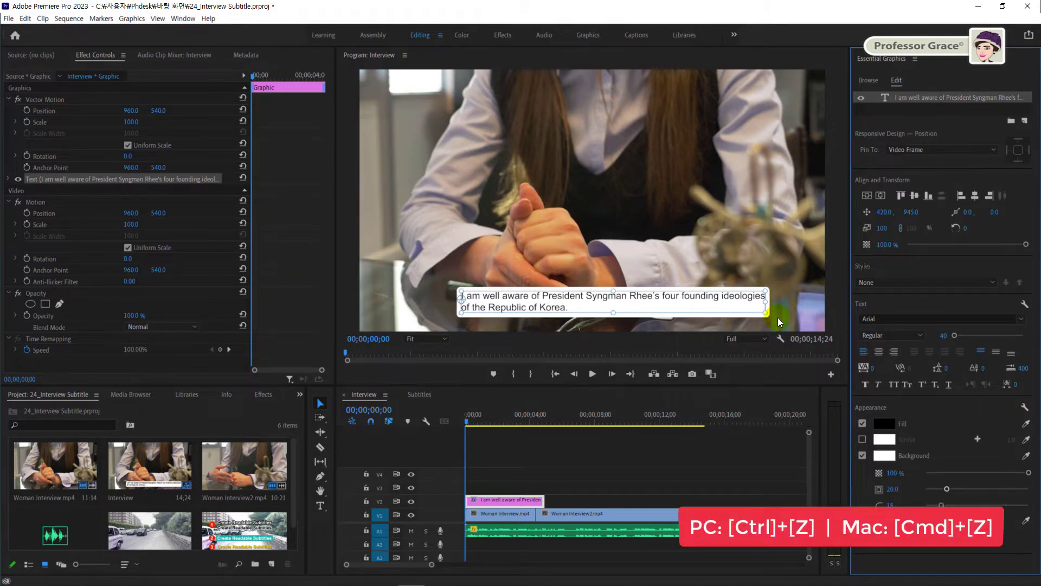
pyautogui.hotkey('ctrl', 'z')
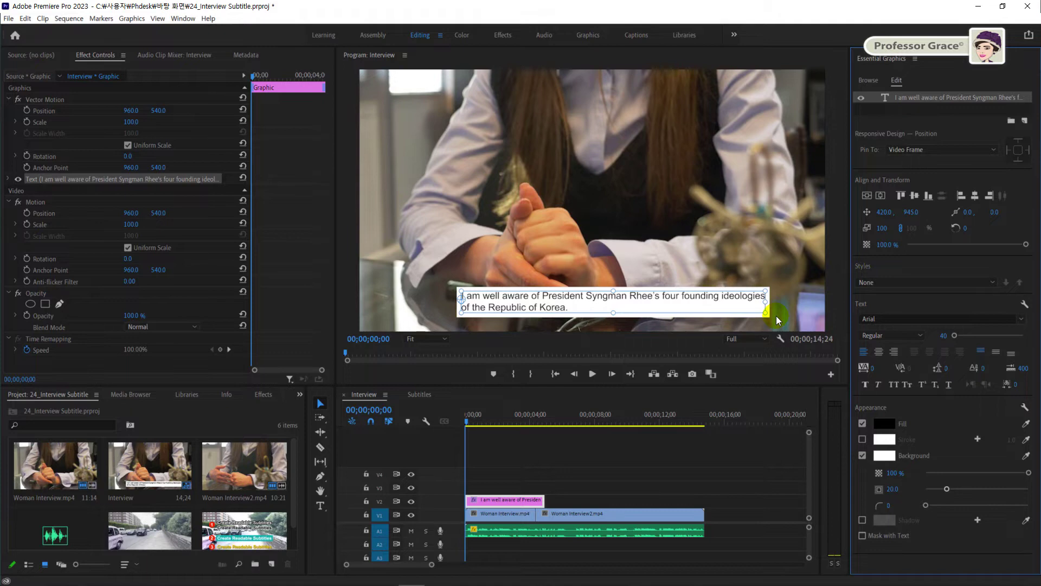
# Step: Add a 'New Text Layer' text layer, square its background corners, and place it above the subtitle
pyautogui.click(1025, 121)
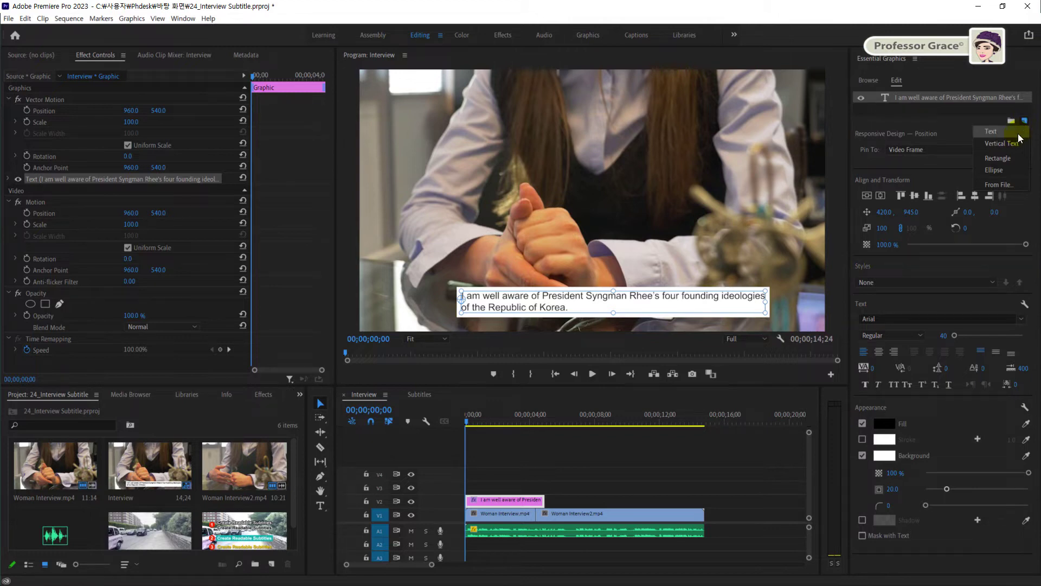
pyautogui.click(1003, 133)
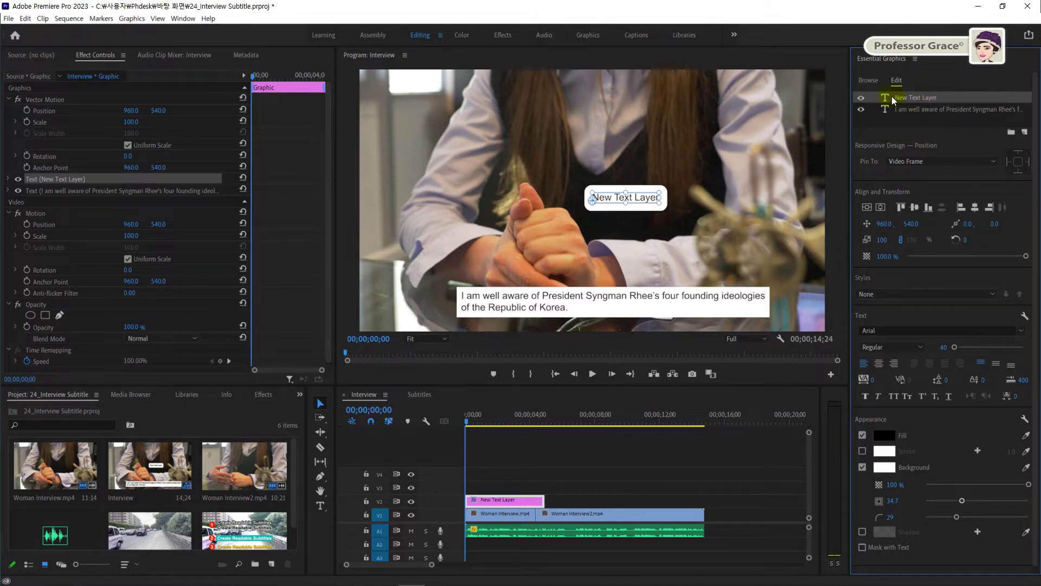
pyautogui.click(644, 187)
pyautogui.click(639, 216)
pyautogui.moveTo(956, 518); pyautogui.dragTo(925, 518)
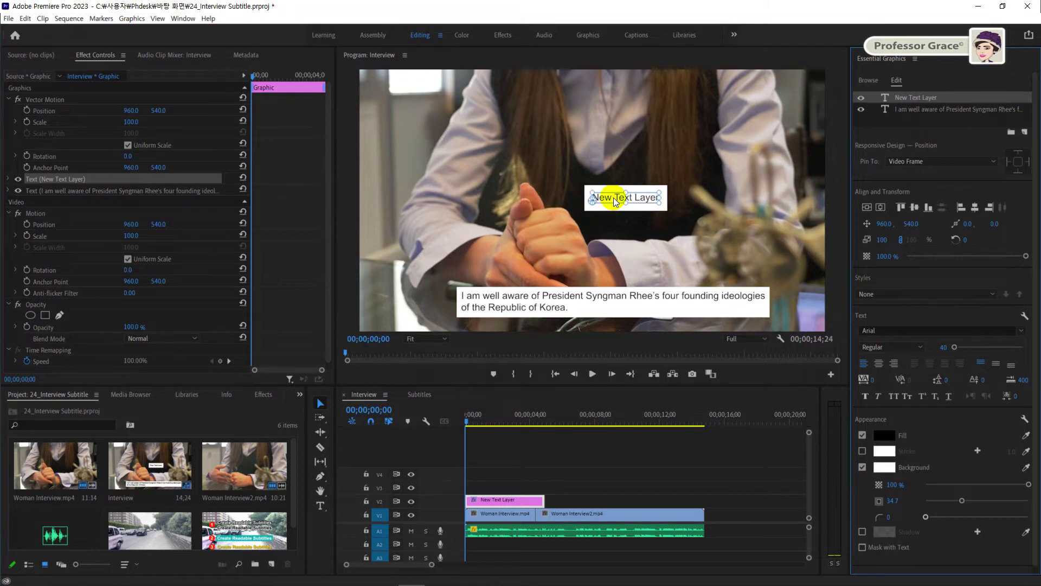
pyautogui.moveTo(616, 202); pyautogui.dragTo(488, 276)
# Step: Replace the placeholder with the professor's name followed by '(Seoul, Korea)'
pyautogui.doubleClick(488, 276)
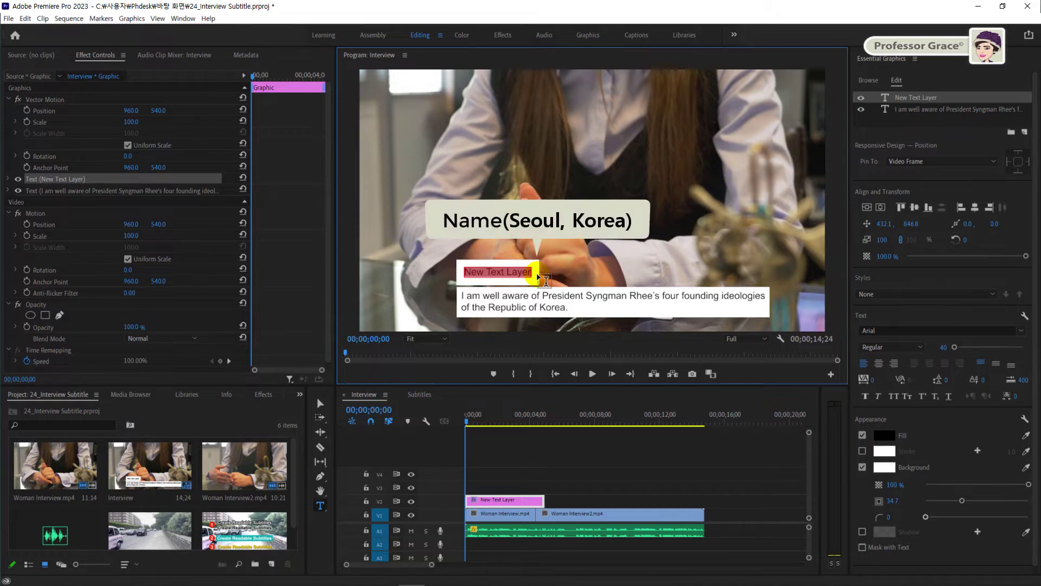
pyautogui.write('Pr')
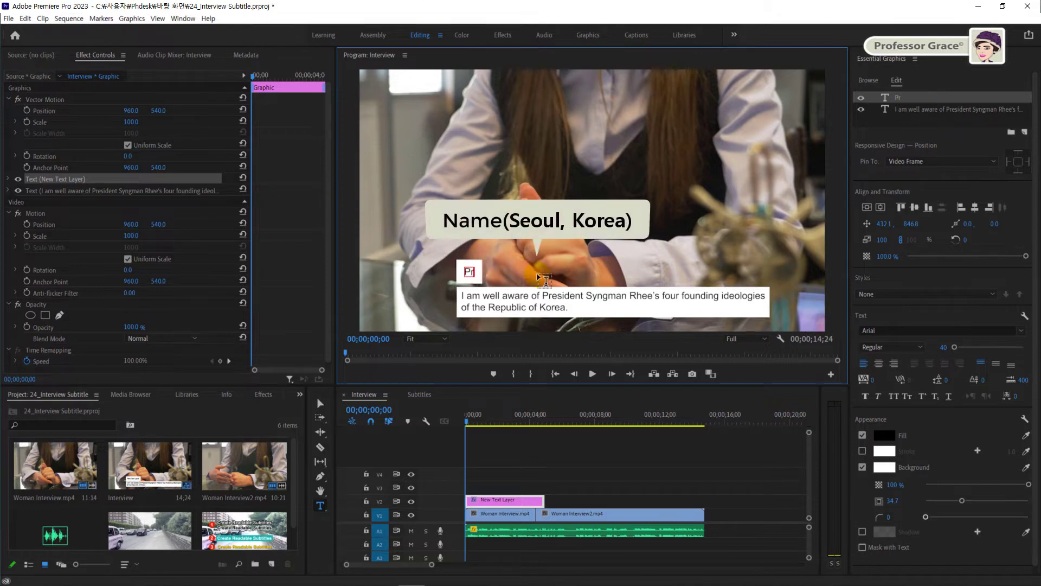
pyautogui.write('ofessor')
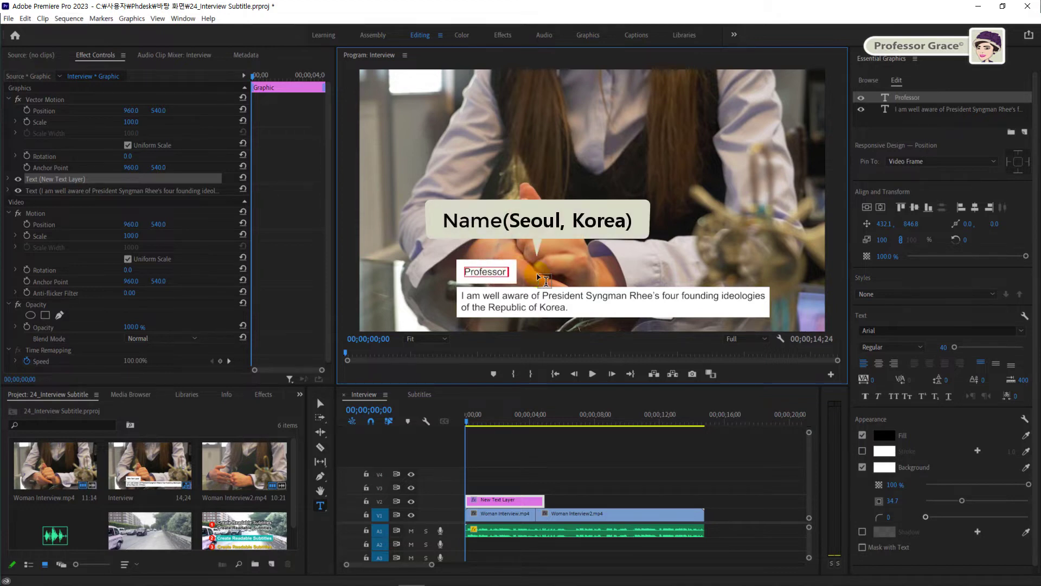
pyautogui.write(' Grace K')
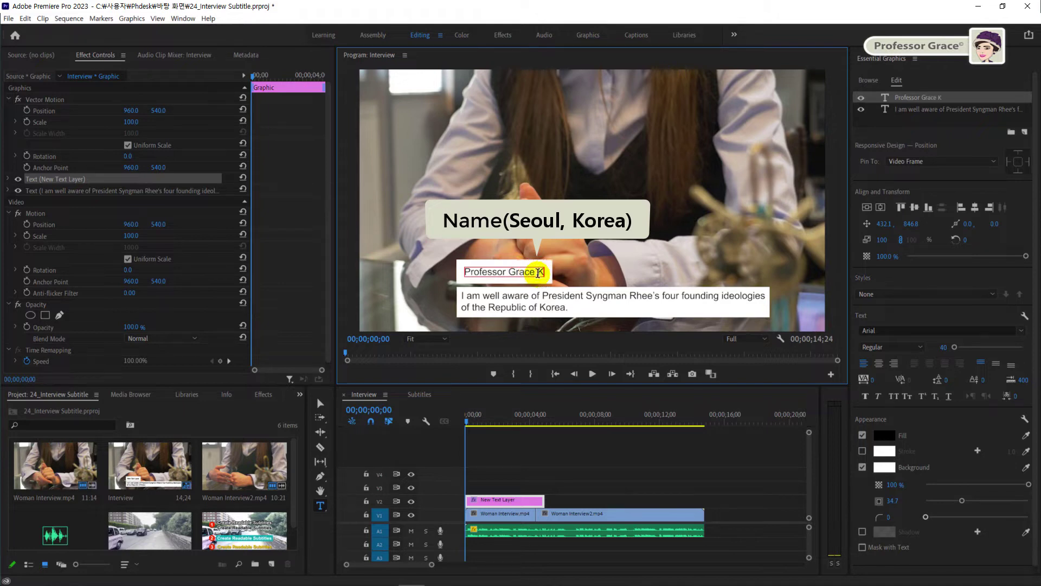
pyautogui.write('im(')
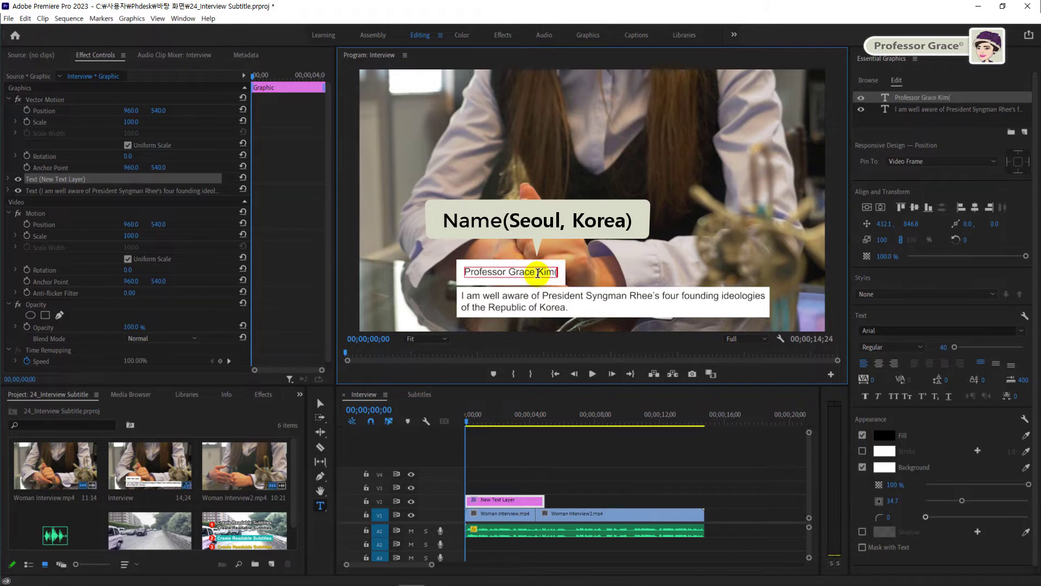
pyautogui.write('Seoul, K')
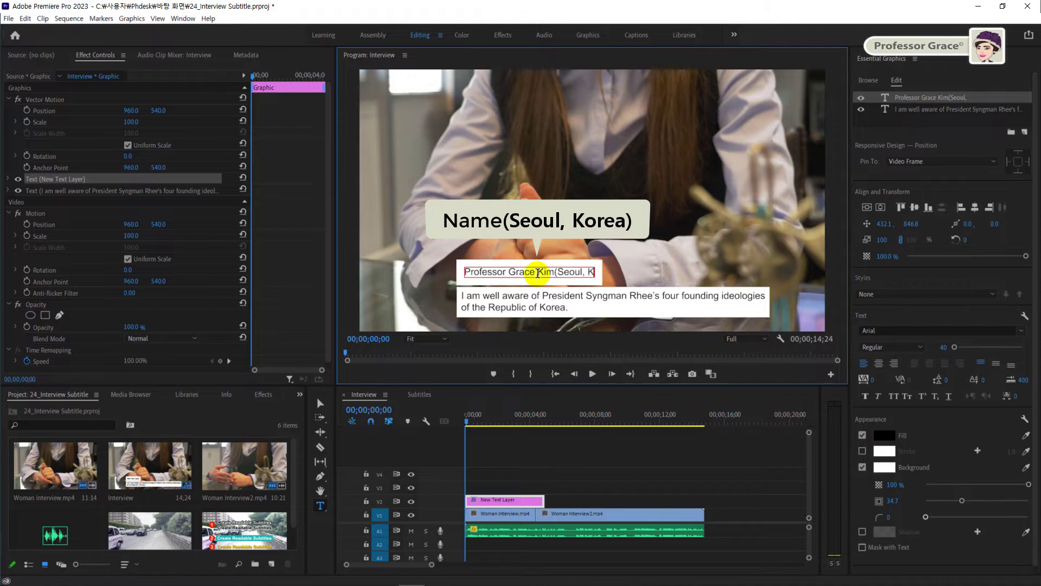
pyautogui.write('orea)')
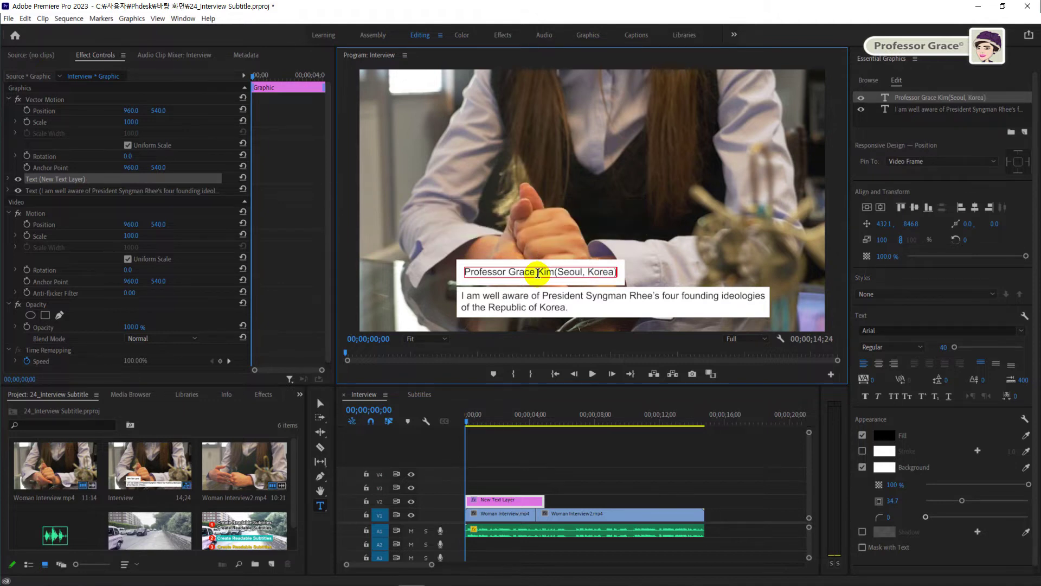
pyautogui.write('v')
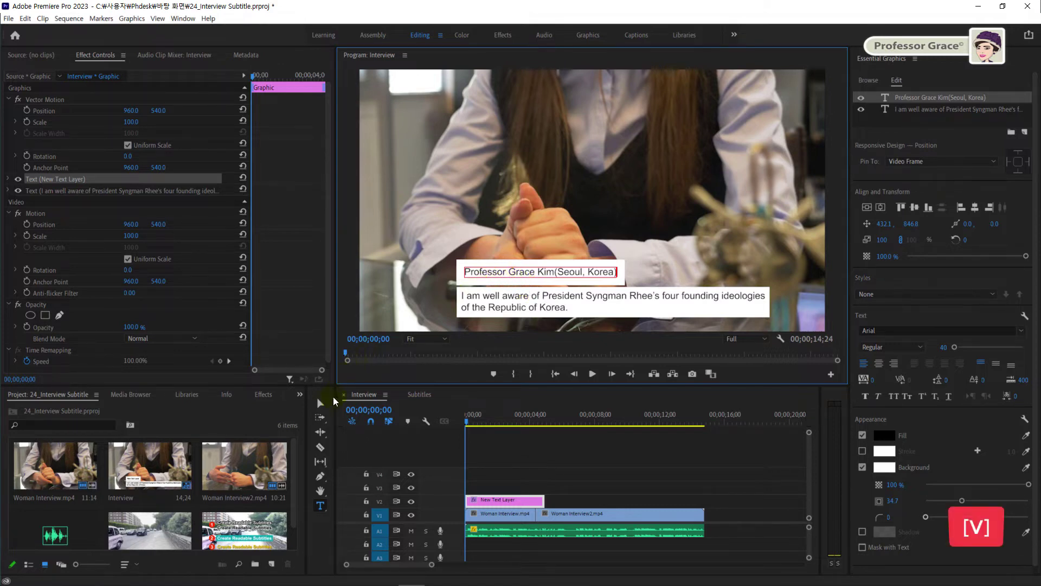
# Step: Finish editing the name caption, then reduce its font size from 40 to 30
pyautogui.click(320, 404)
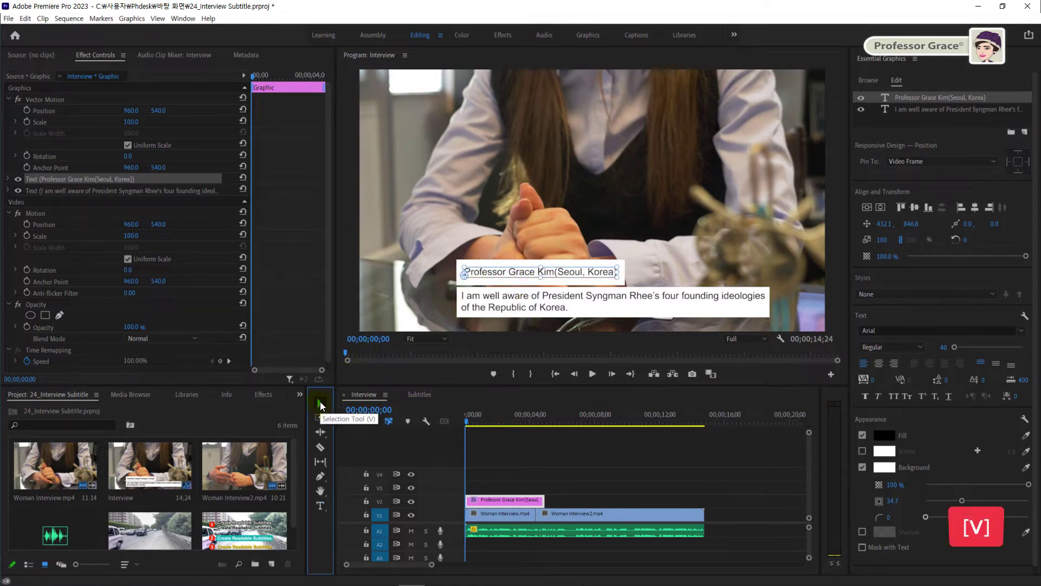
pyautogui.click(610, 287)
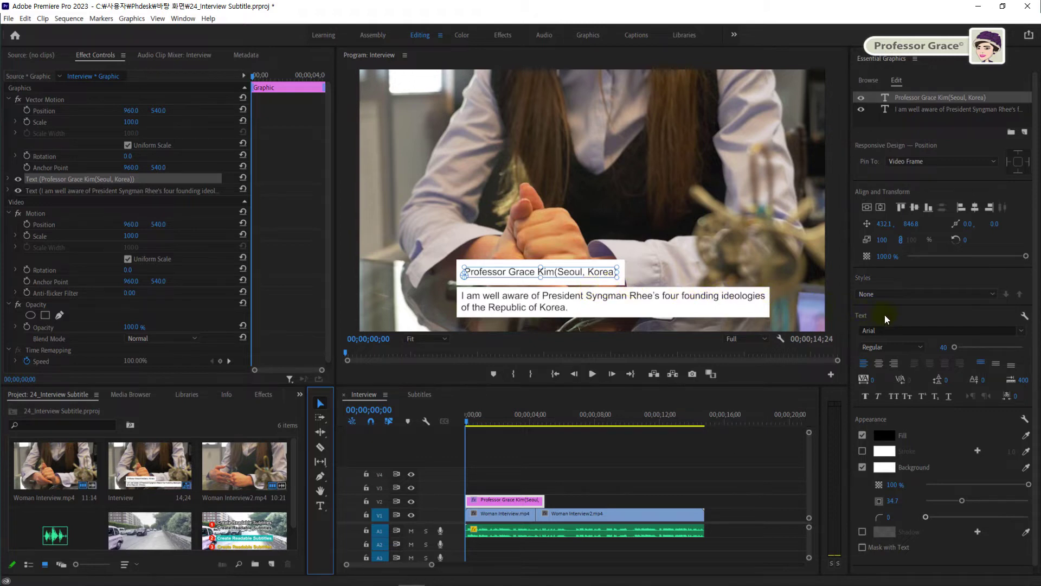
pyautogui.click(938, 343)
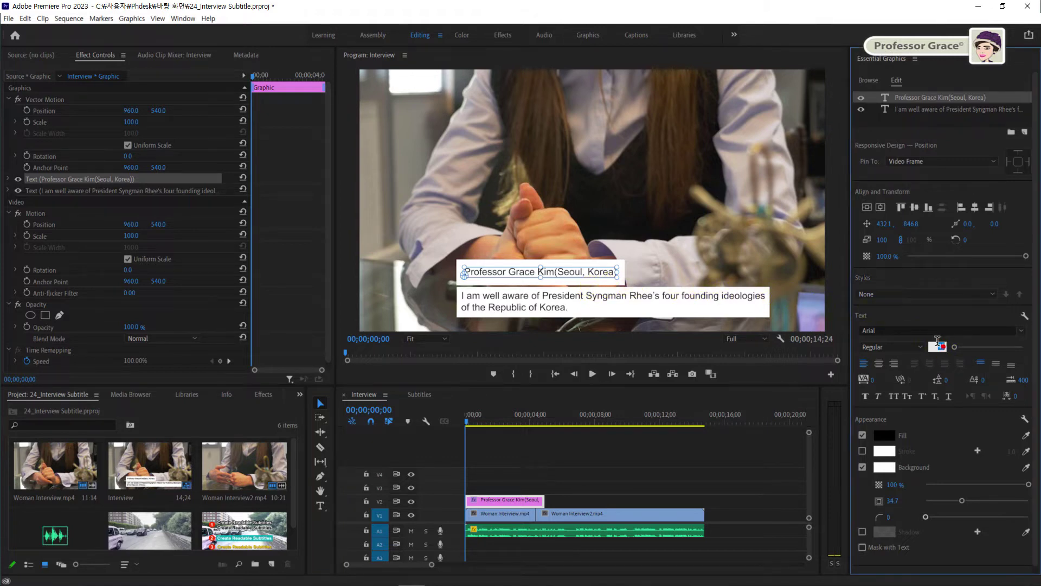
pyautogui.write('30')
pyautogui.press('Return')
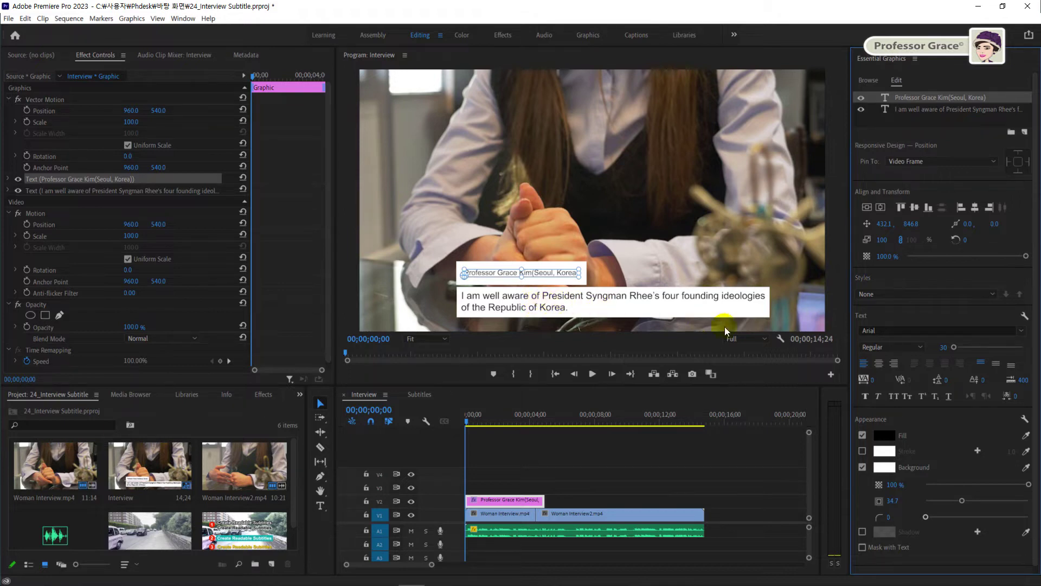
# Step: Set the name caption's background colour to navy hex 1F3378
pyautogui.click(884, 468)
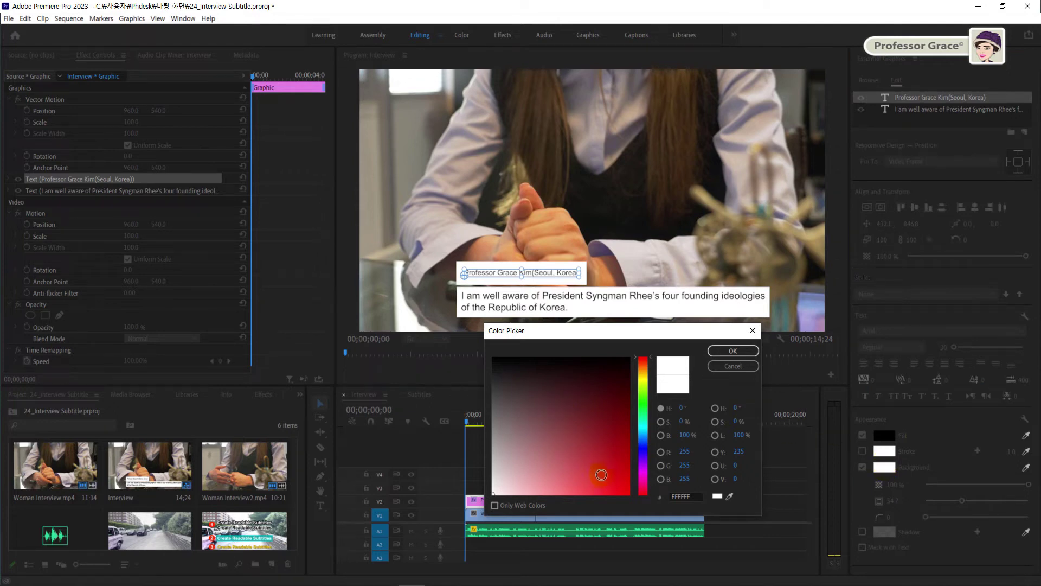
pyautogui.doubleClick(684, 497)
pyautogui.write('1F')
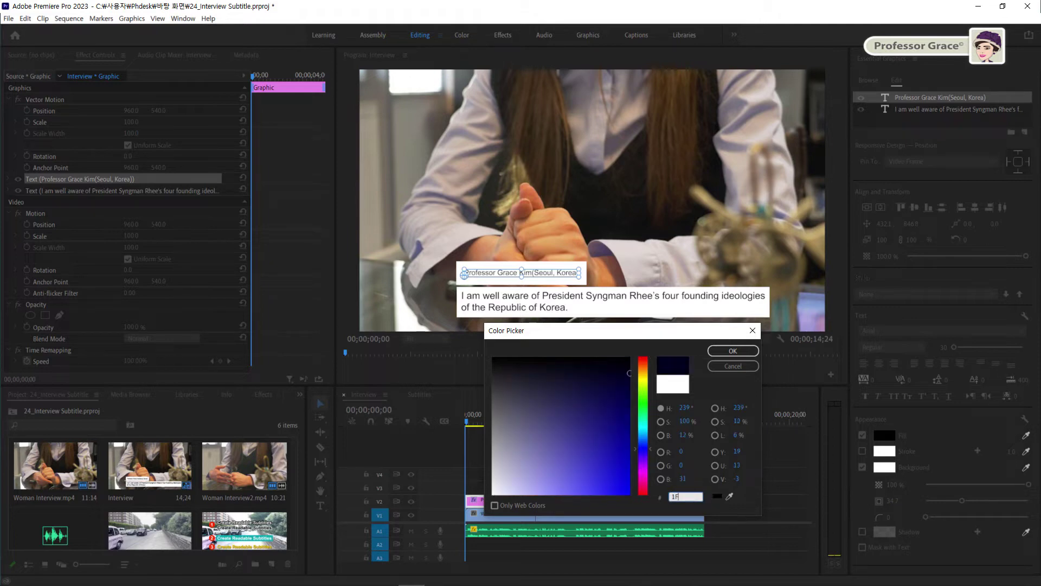
pyautogui.write('33')
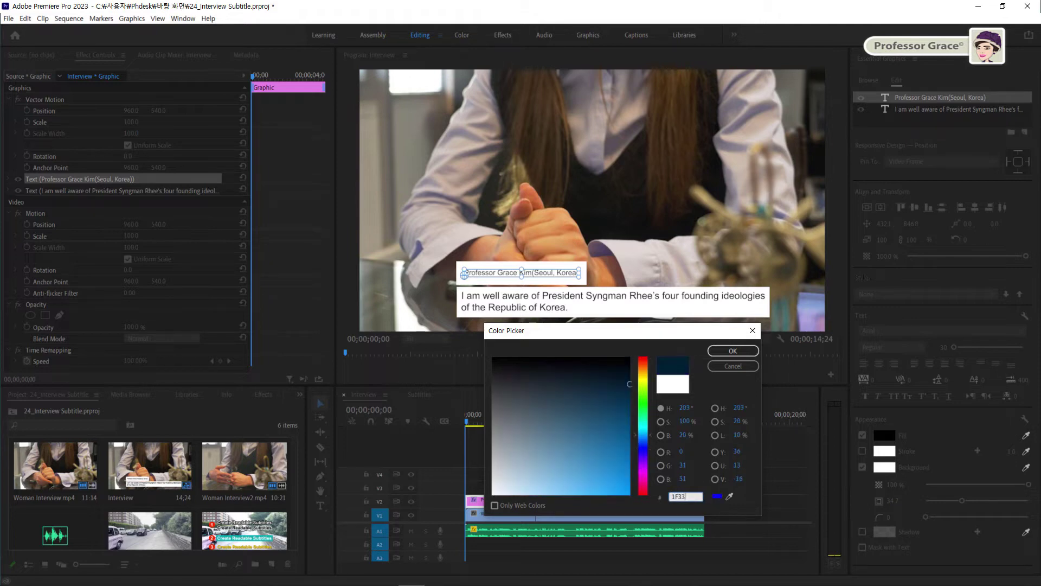
pyautogui.write('78')
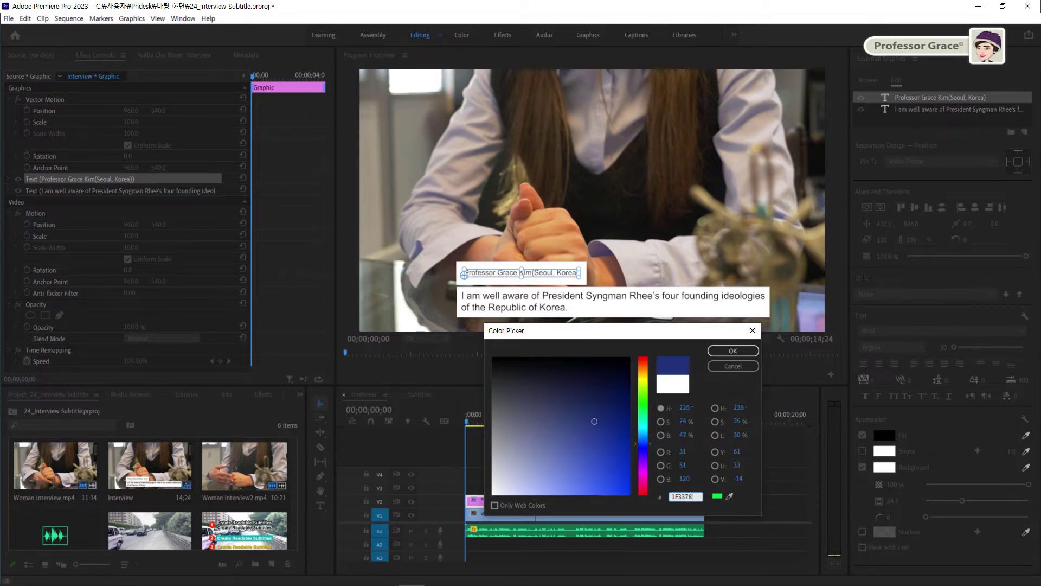
pyautogui.click(747, 355)
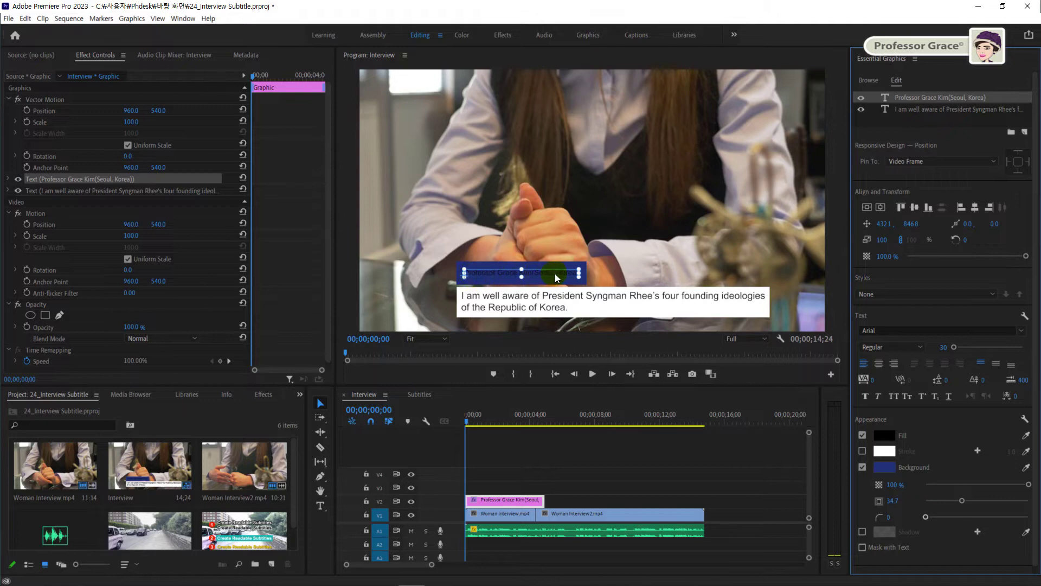
pyautogui.moveTo(555, 273); pyautogui.dragTo(499, 274)
# Step: Change the name caption's text fill colour to white
pyautogui.click(886, 434)
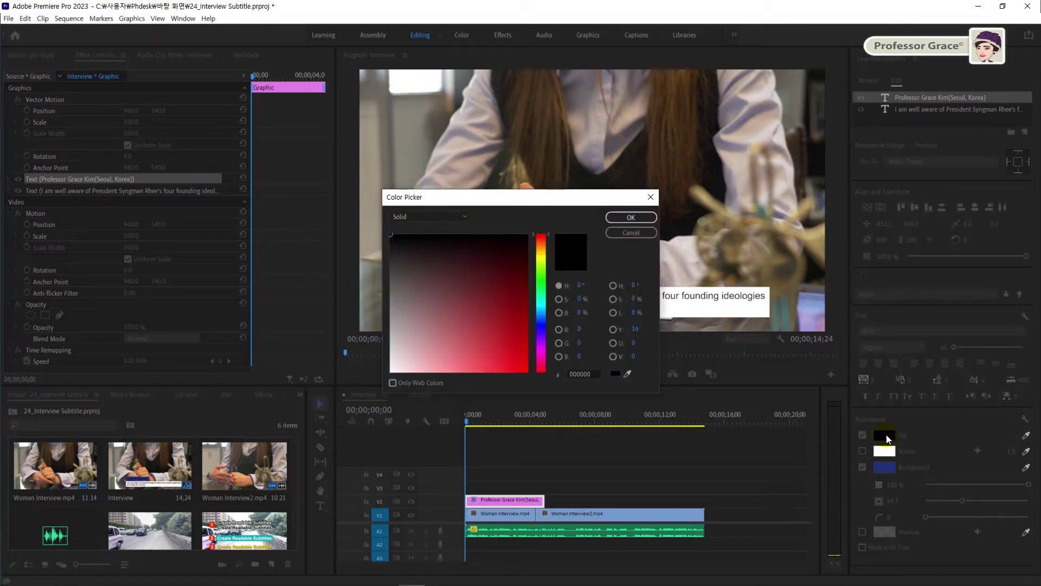
pyautogui.moveTo(517, 201); pyautogui.dragTo(661, 89)
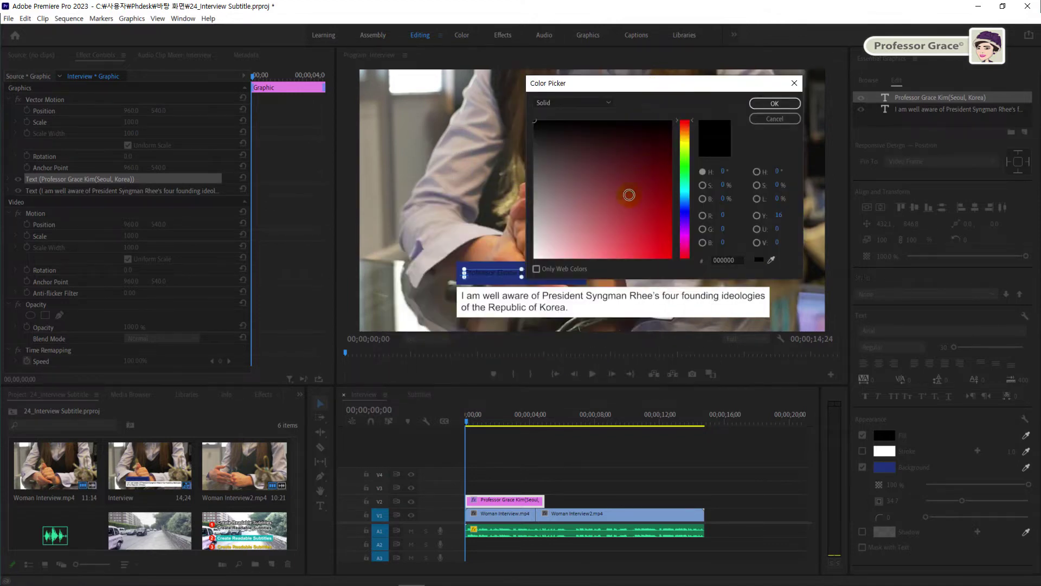
pyautogui.moveTo(562, 244); pyautogui.dragTo(533, 260)
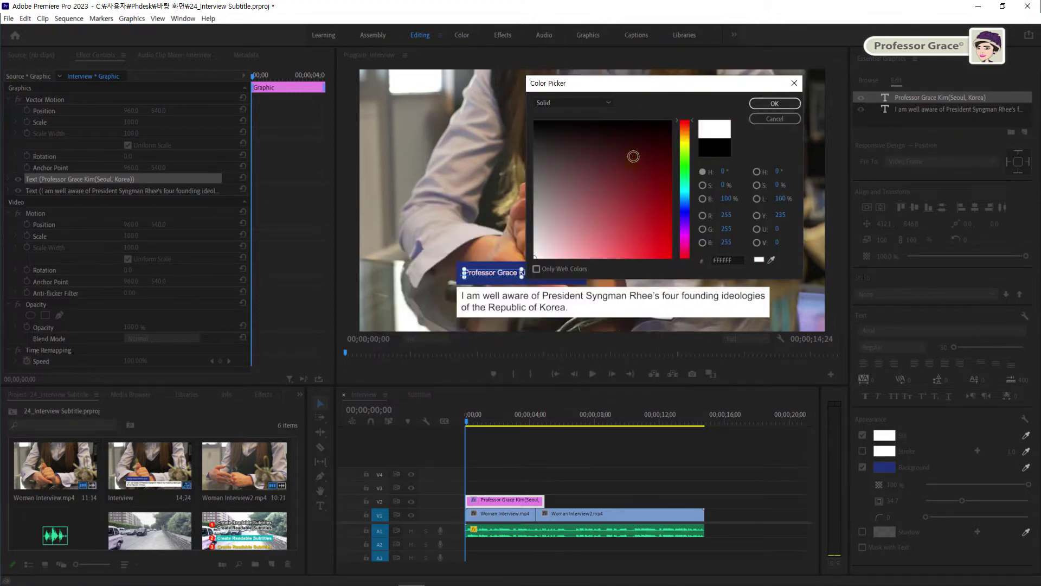
pyautogui.click(774, 103)
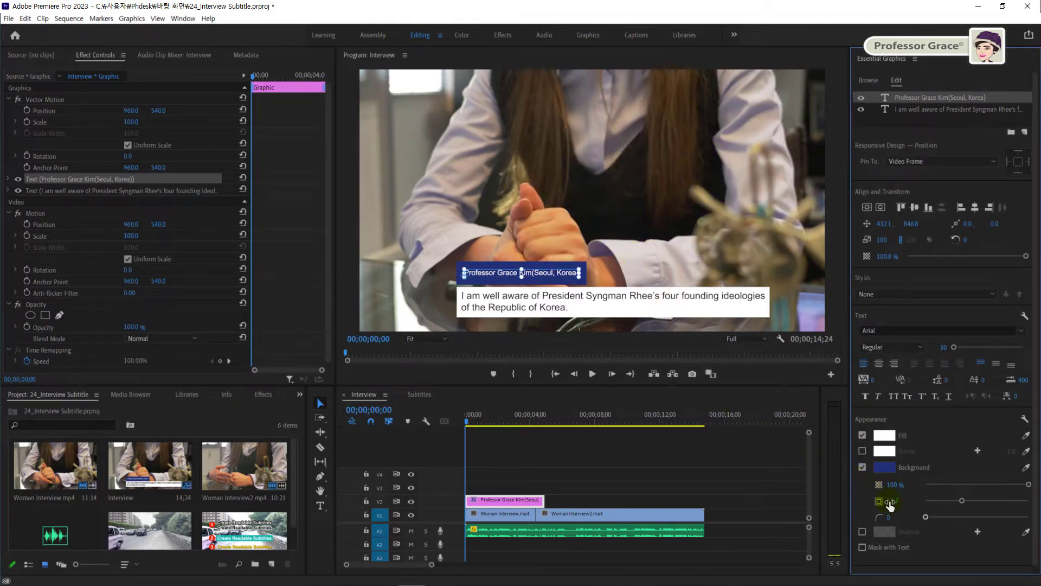
# Step: Shrink the caption's background box size to 17 and view the monitor at 100%
pyautogui.click(894, 505)
pyautogui.write('17')
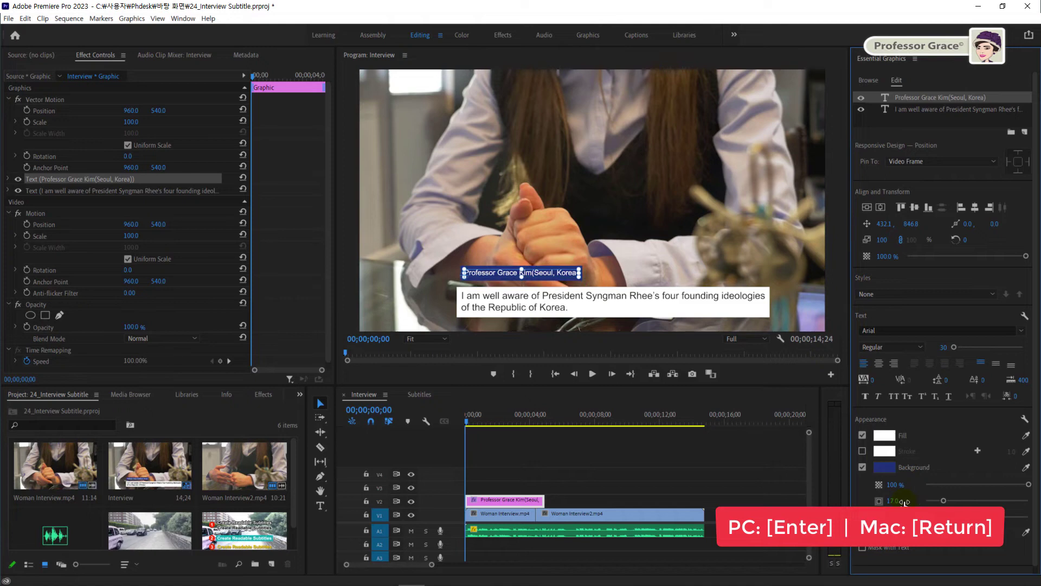
pyautogui.press('Return')
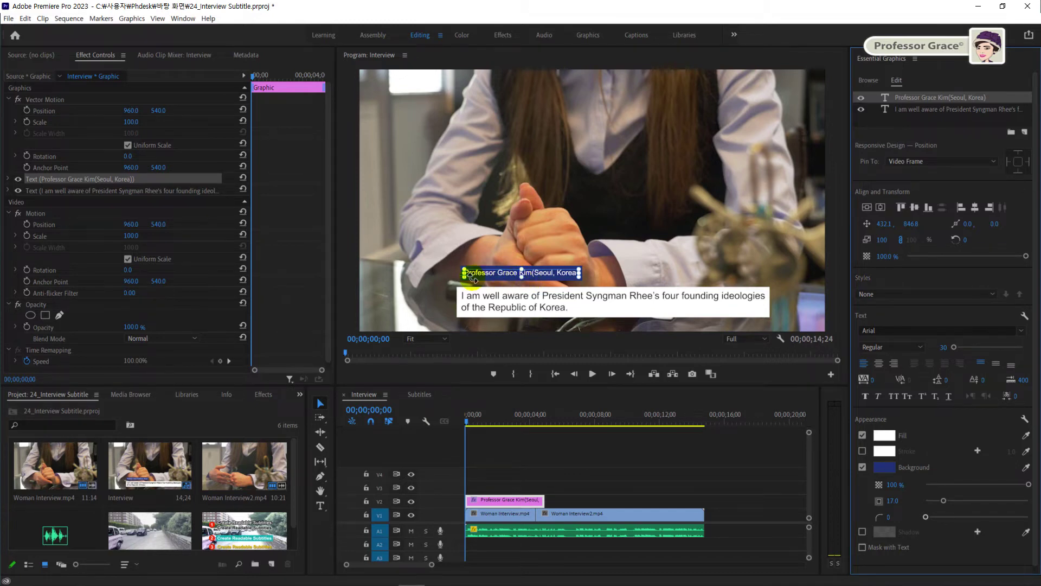
pyautogui.click(445, 340)
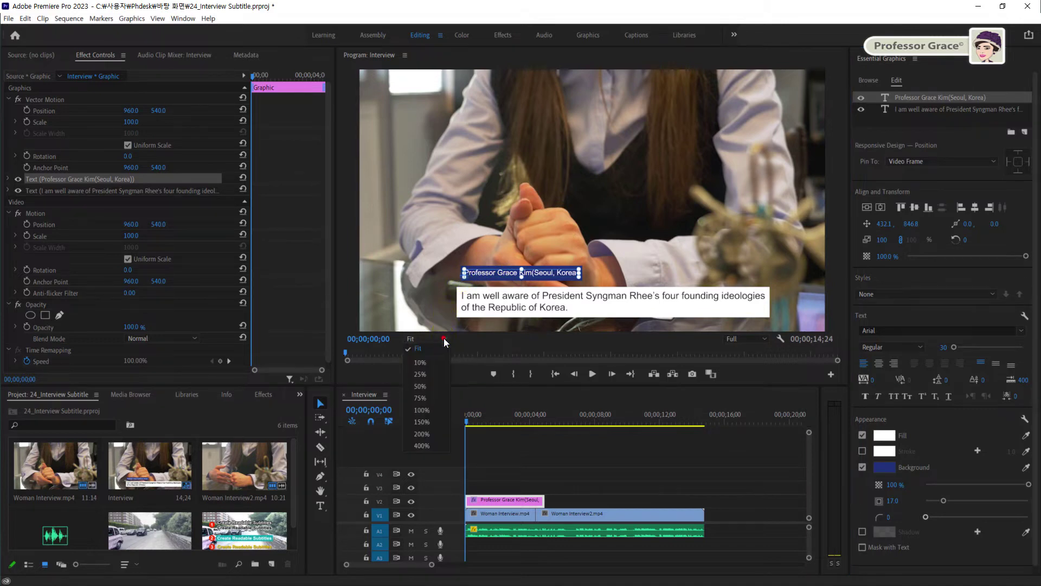
pyautogui.click(434, 408)
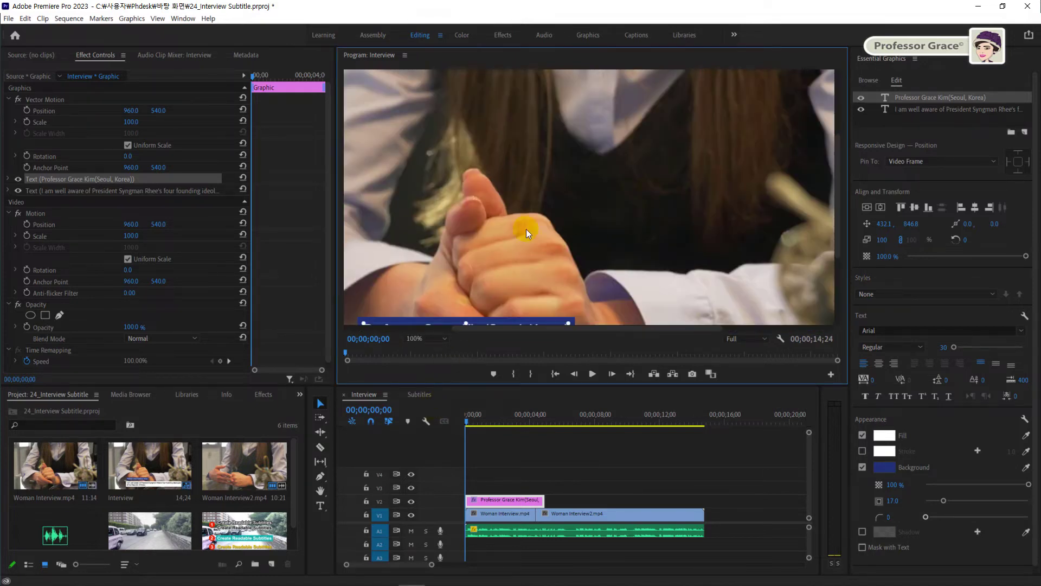
# Step: Move the name caption onto the subtitle box, setting its position to X 41, Y 873
pyautogui.moveTo(838, 179); pyautogui.dragTo(832, 238)
pyautogui.moveTo(567, 328); pyautogui.dragTo(532, 266)
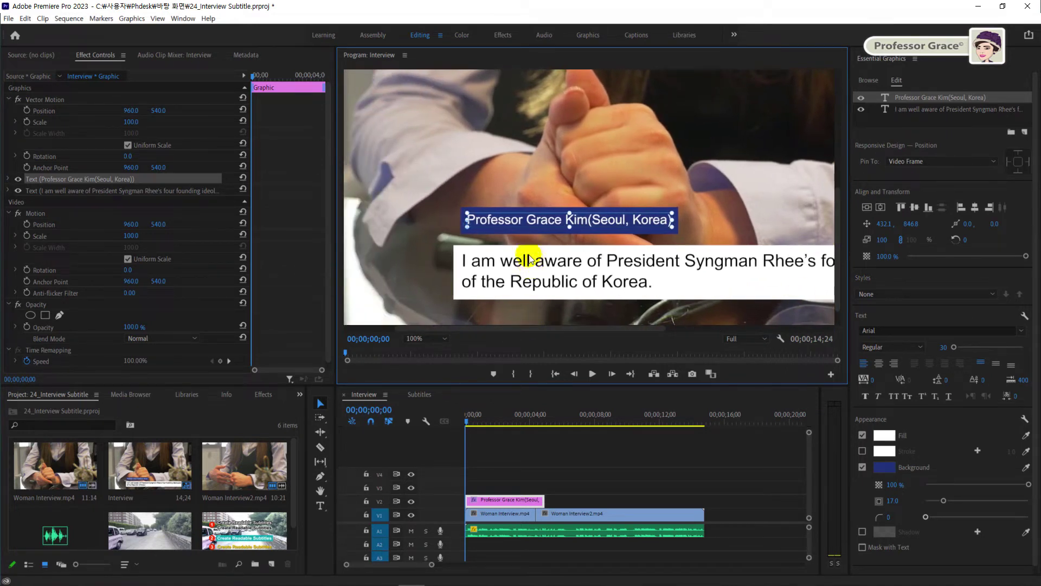
pyautogui.moveTo(512, 223); pyautogui.dragTo(504, 230)
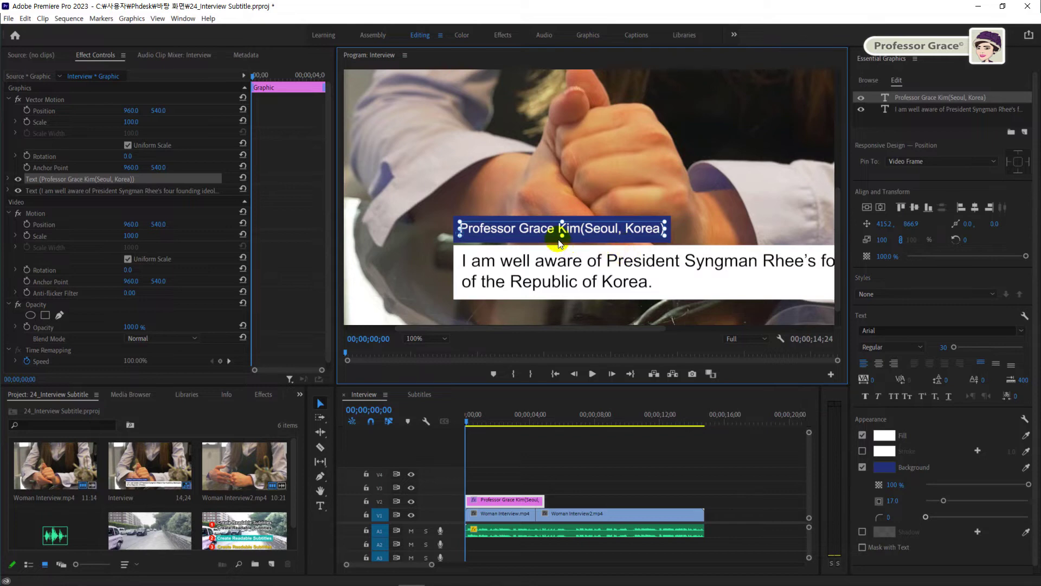
pyautogui.click(889, 223)
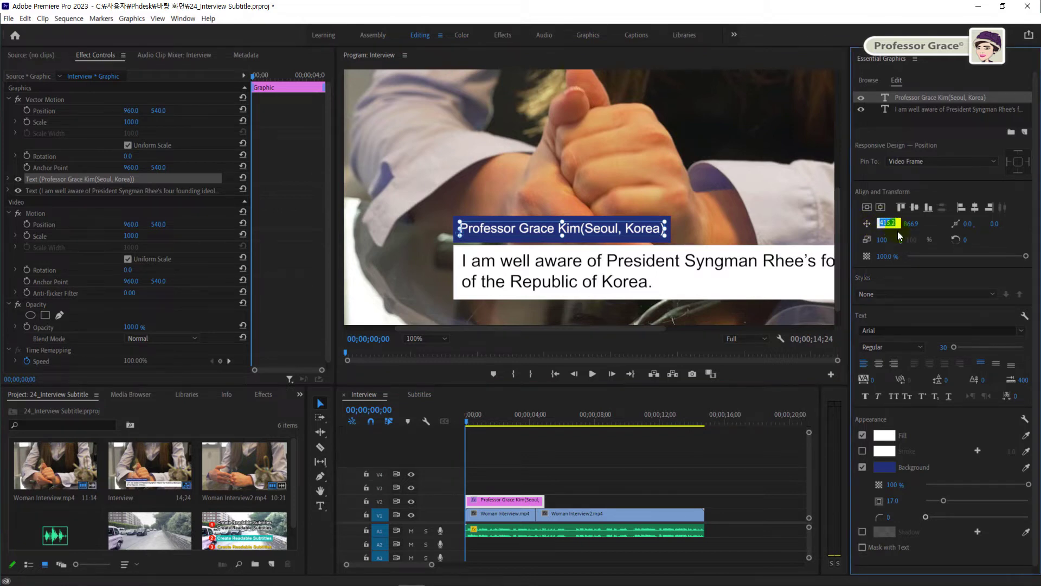
pyautogui.write('413')
pyautogui.click(916, 224)
pyautogui.write('873')
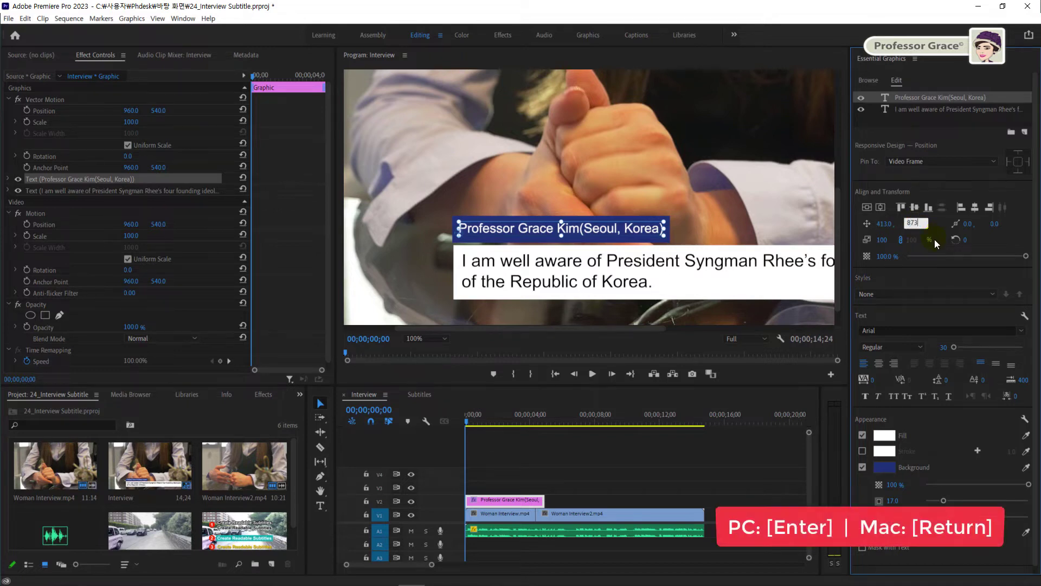
pyautogui.press('Return')
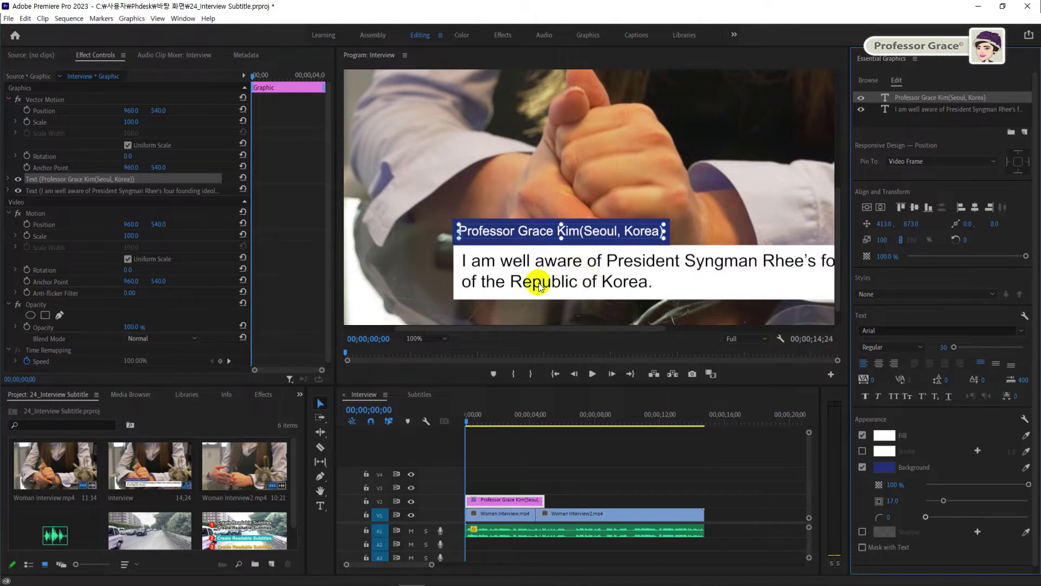
# Step: Fit the frame in the monitor and add News_Logo.jpg as a new layer from file
pyautogui.click(446, 341)
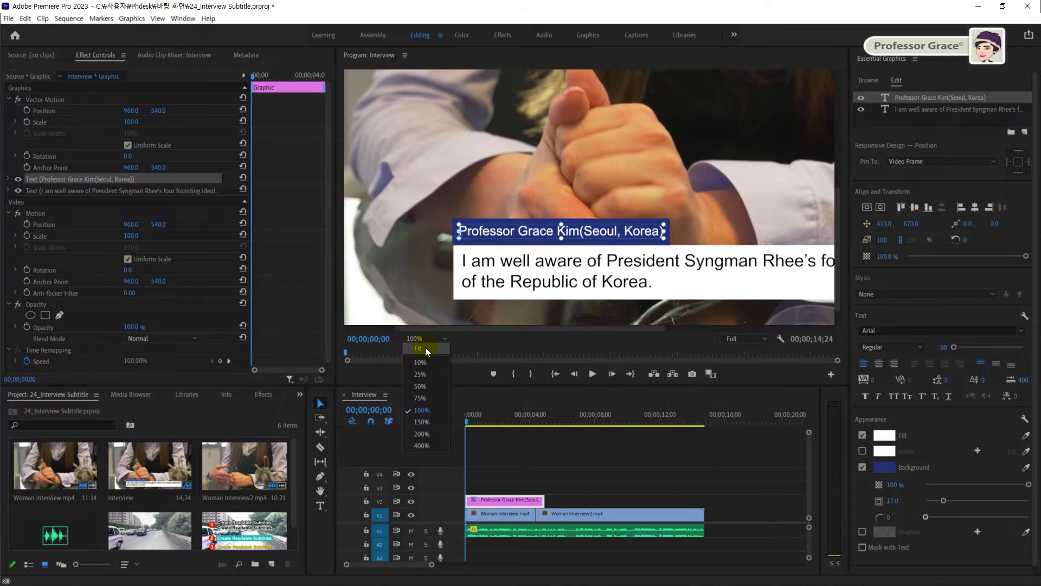
pyautogui.click(426, 347)
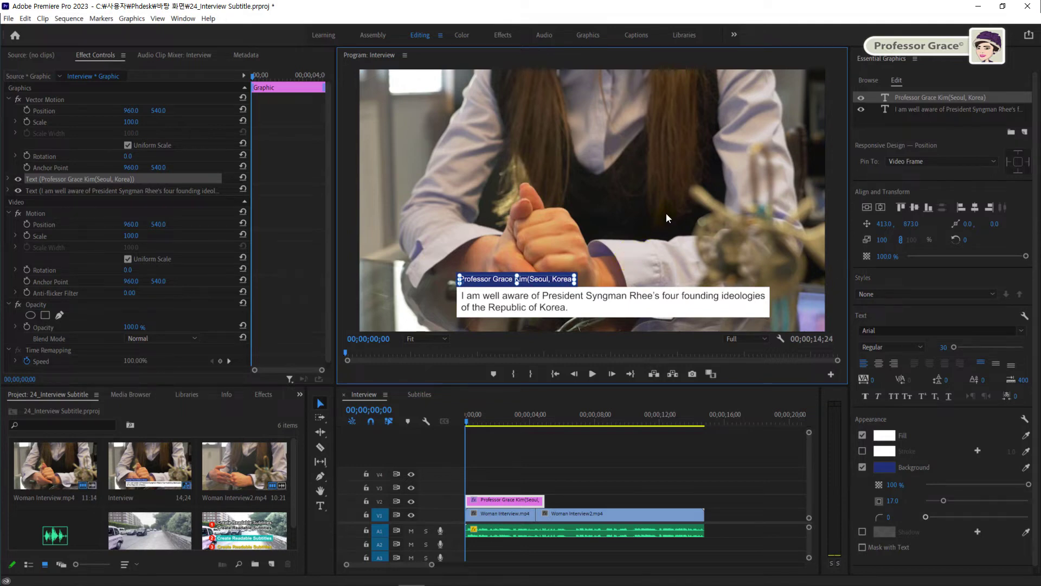
pyautogui.click(1025, 132)
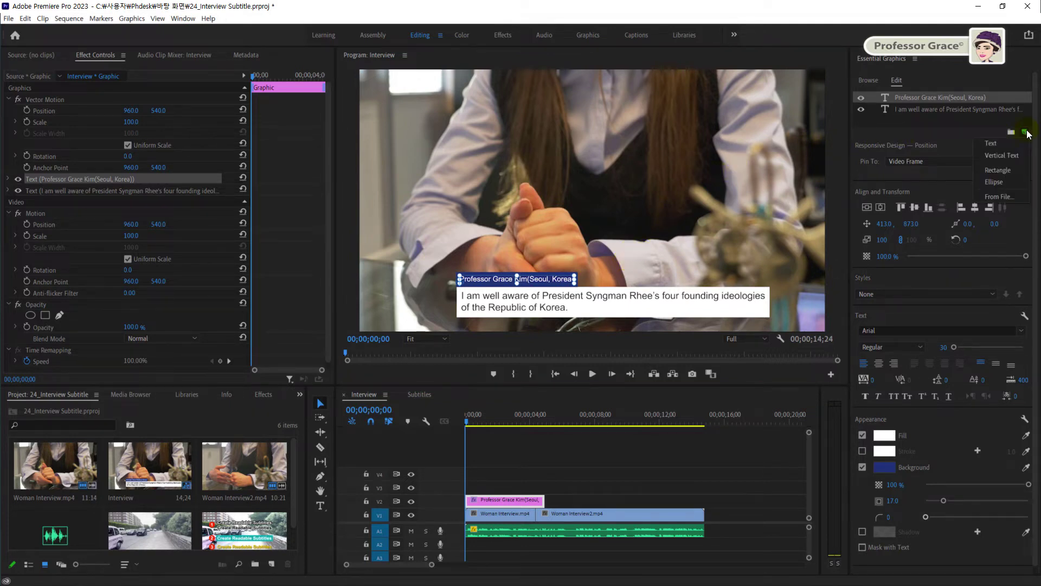
pyautogui.click(998, 197)
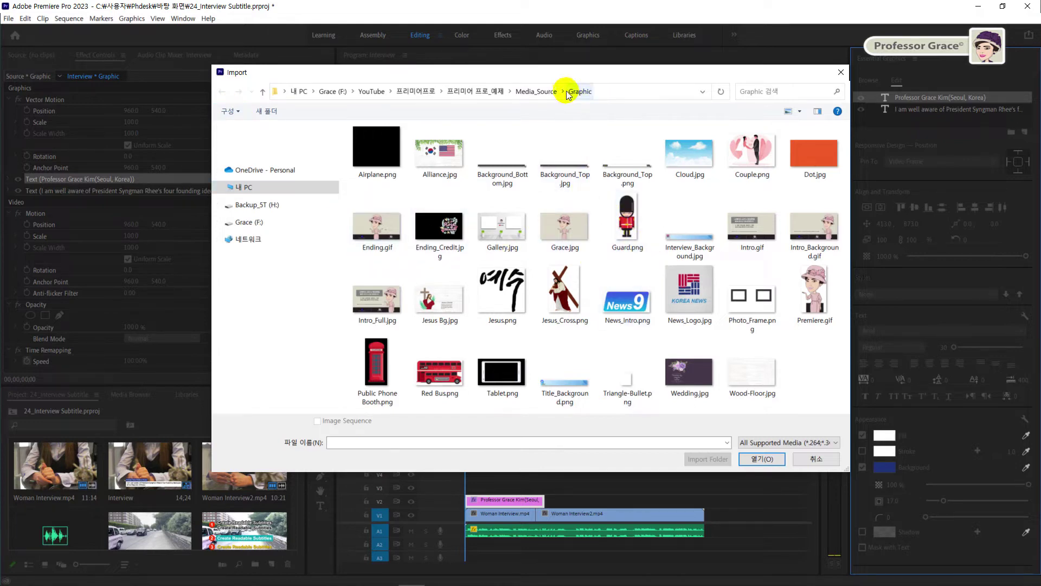
pyautogui.click(693, 294)
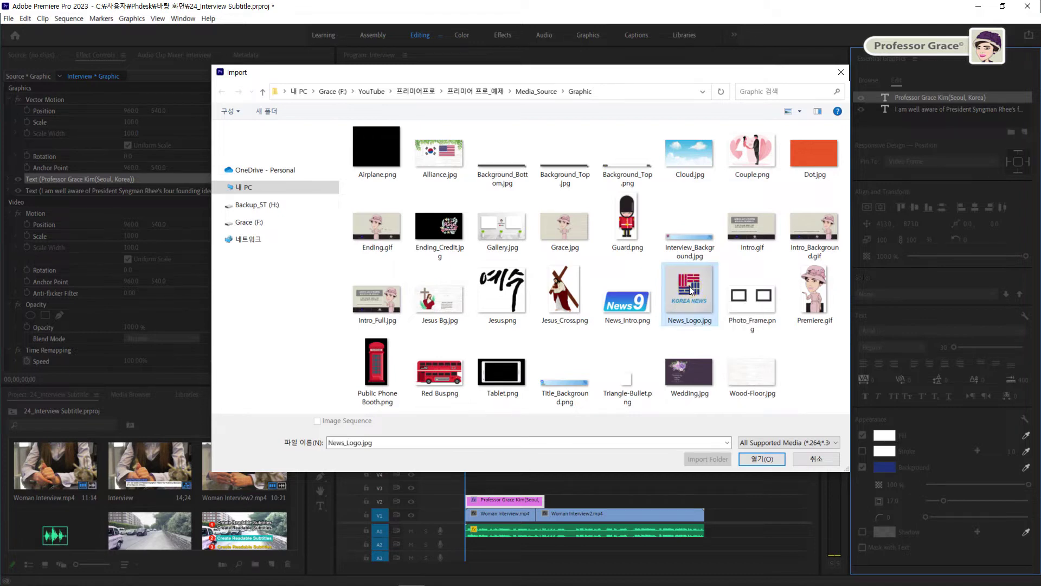
pyautogui.doubleClick(691, 291)
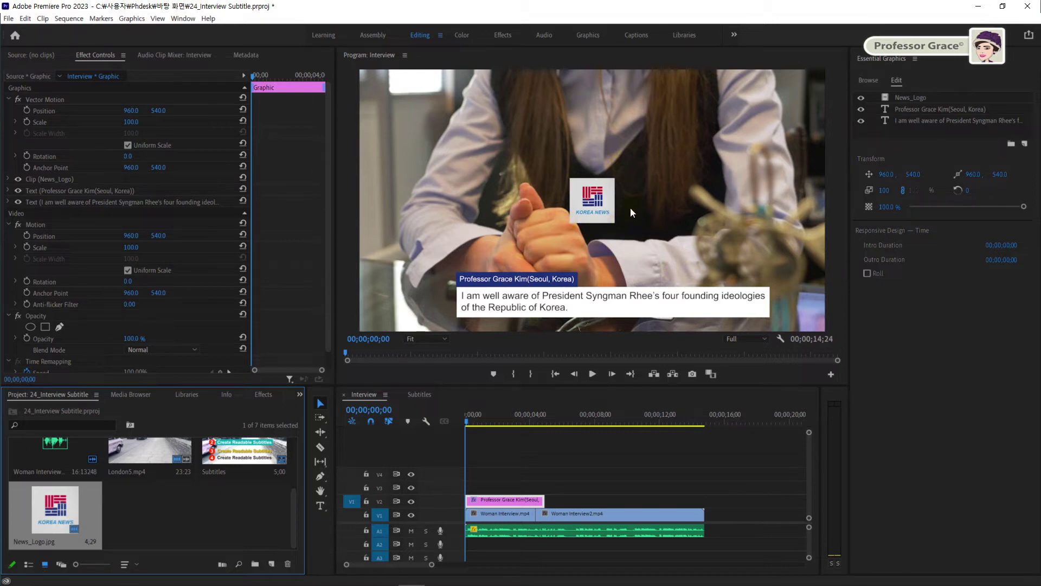
# Step: Drag the KOREA NEWS logo down-left to about 305.1, 929.1, beside the caption boxes
pyautogui.click(602, 206)
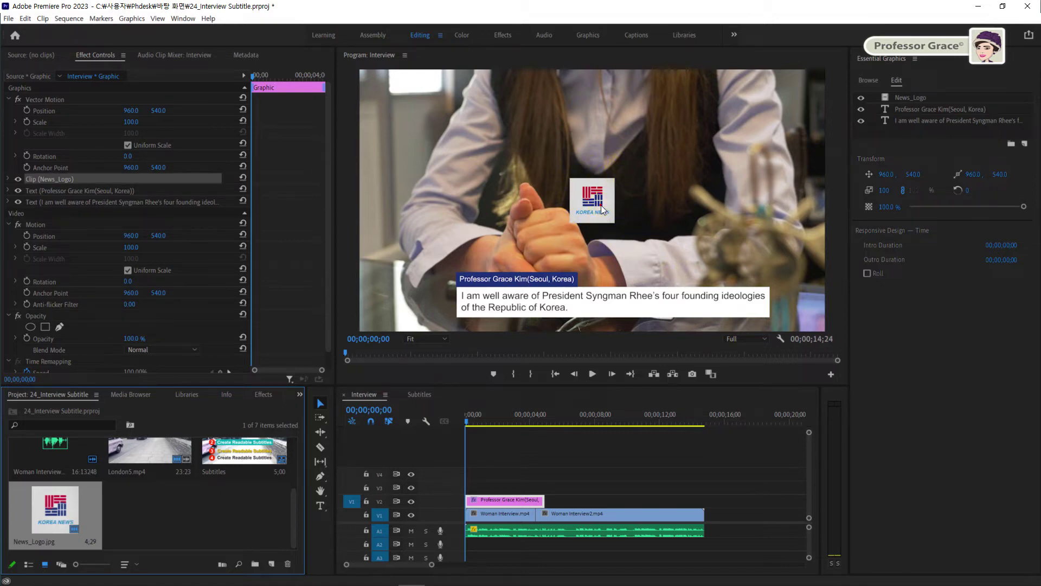
pyautogui.moveTo(601, 205); pyautogui.dragTo(442, 298)
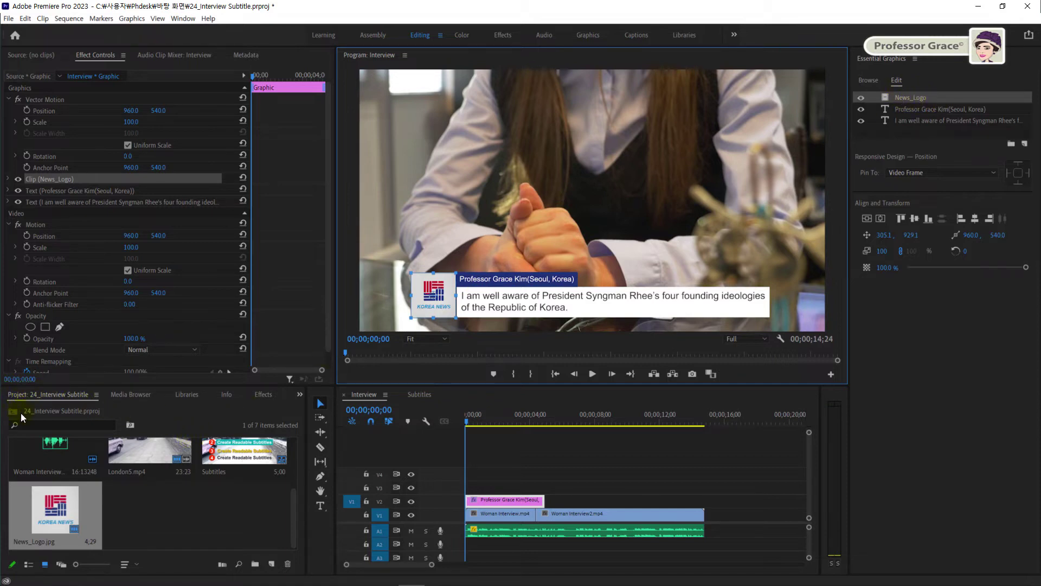
pyautogui.click(80, 528)
pyautogui.click(495, 289)
pyautogui.click(444, 339)
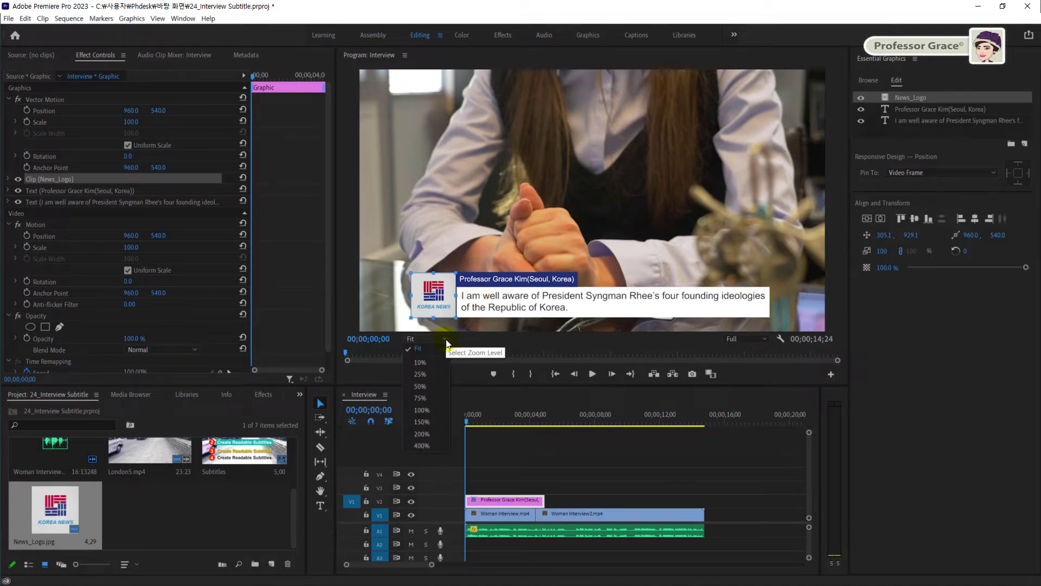
# Step: View the monitor at 100% and nudge the logo into line with the caption
pyautogui.click(423, 411)
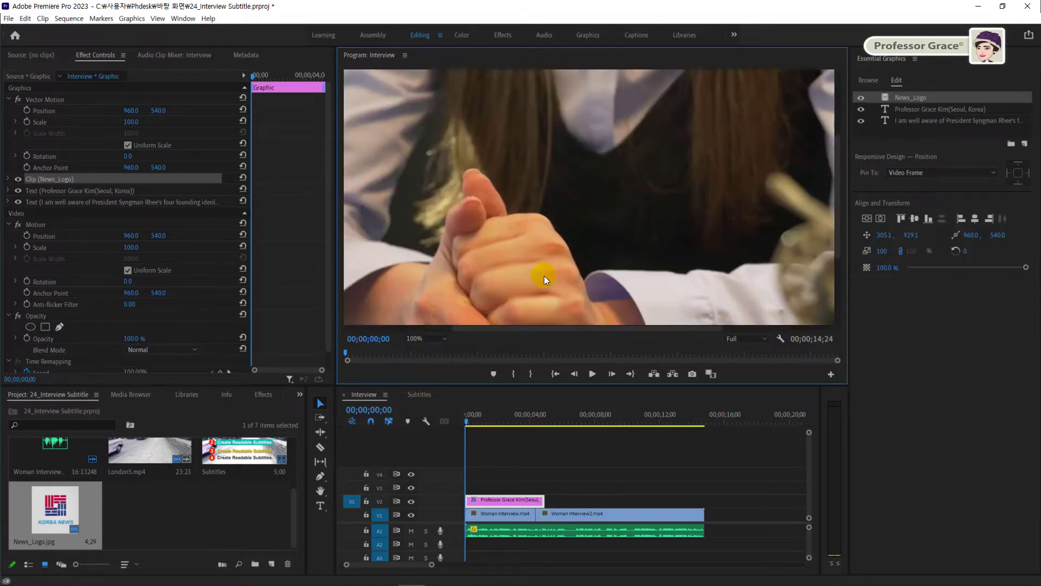
pyautogui.moveTo(838, 170); pyautogui.dragTo(501, 330)
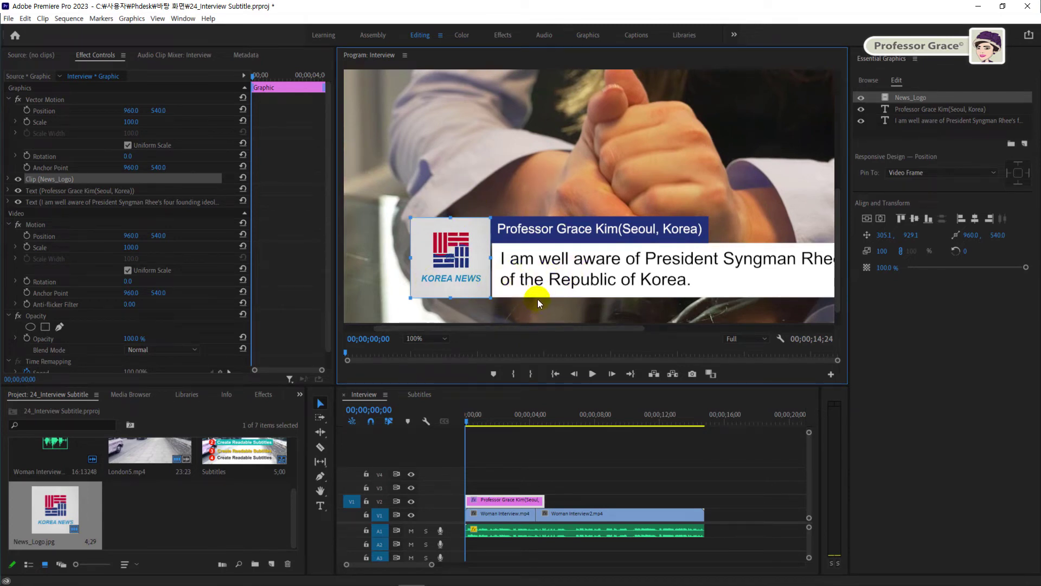
pyautogui.moveTo(469, 279); pyautogui.dragTo(469, 274)
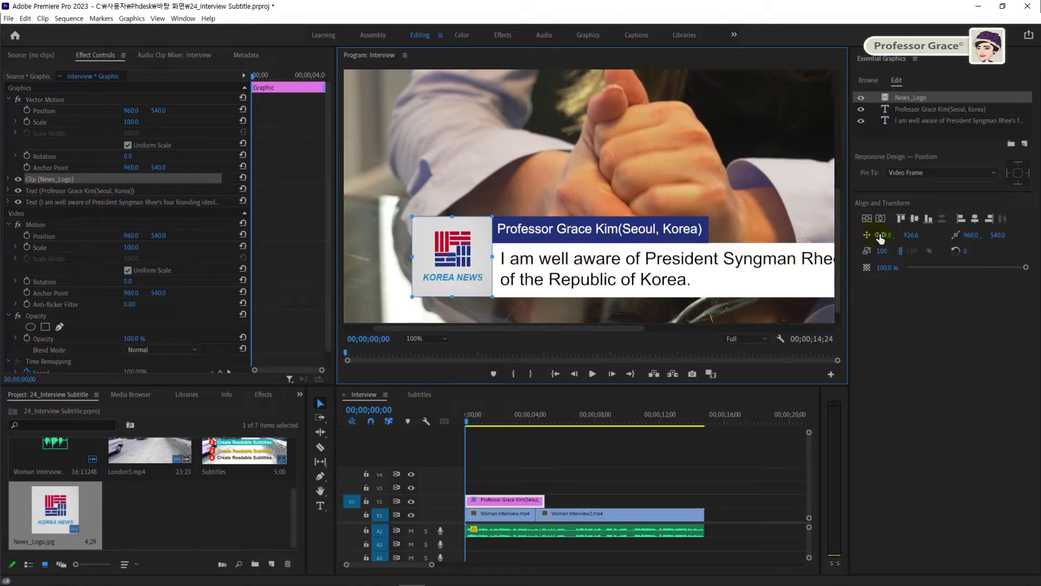
pyautogui.moveTo(883, 235); pyautogui.dragTo(865, 237)
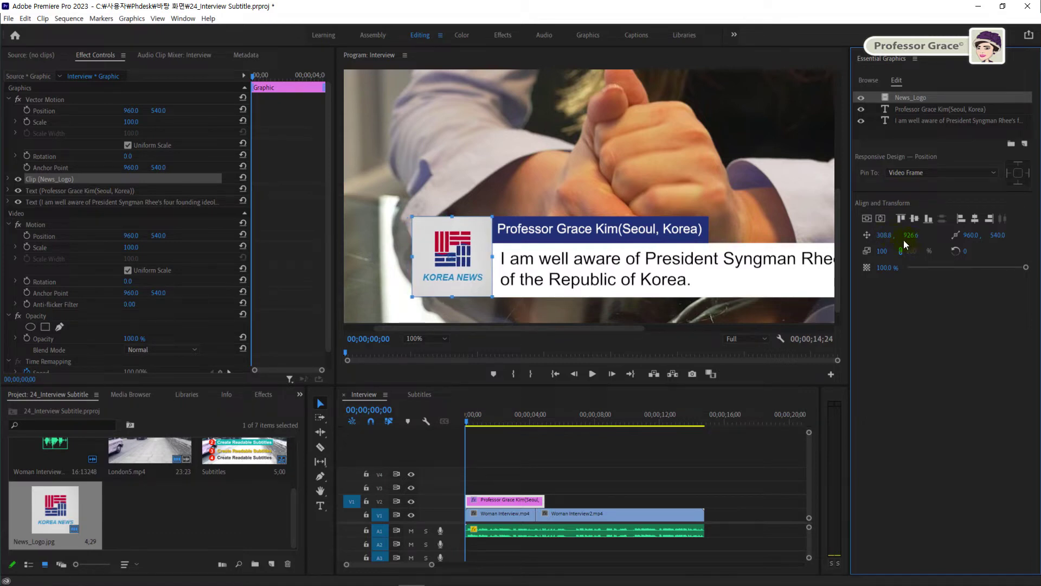
# Step: Set the logo's position to exactly 309, 928
pyautogui.click(885, 235)
pyautogui.write('309')
pyautogui.press('Tab')
pyautogui.write('928')
pyautogui.press('Return')
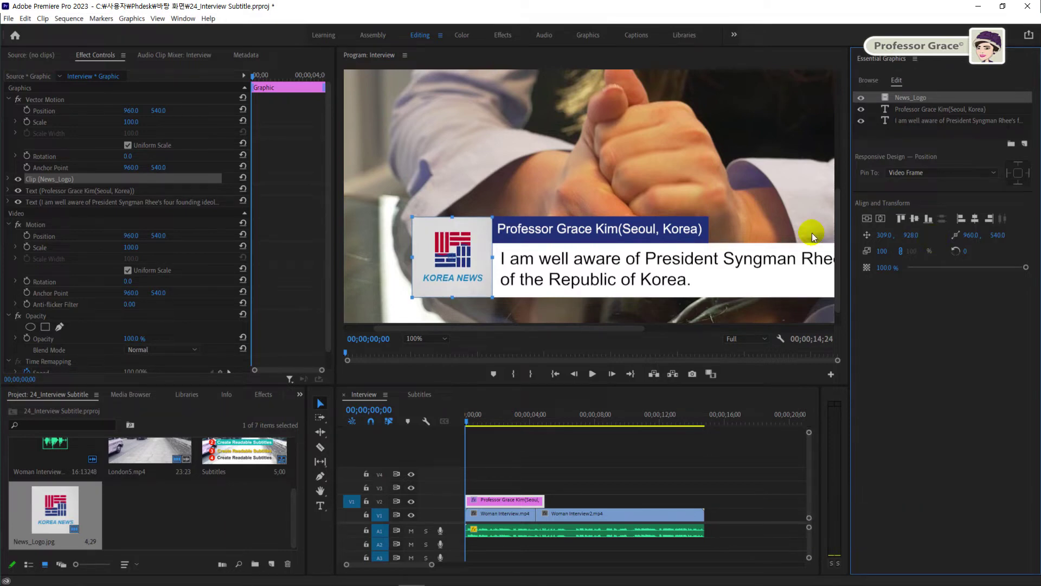
pyautogui.click(444, 340)
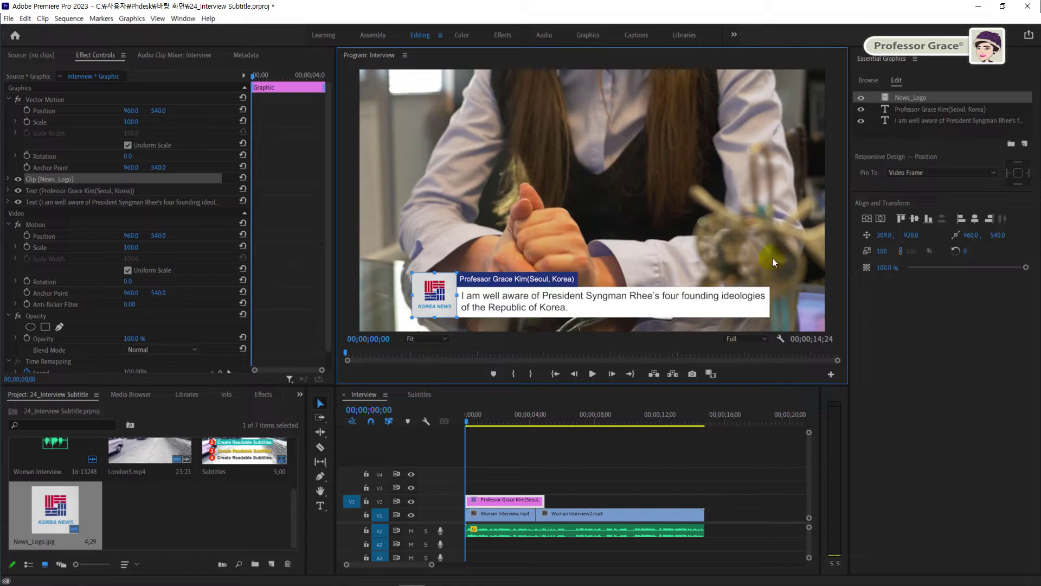
# Step: Select the name caption layer and set its Pin To target to the subtitle text layer
pyautogui.click(930, 111)
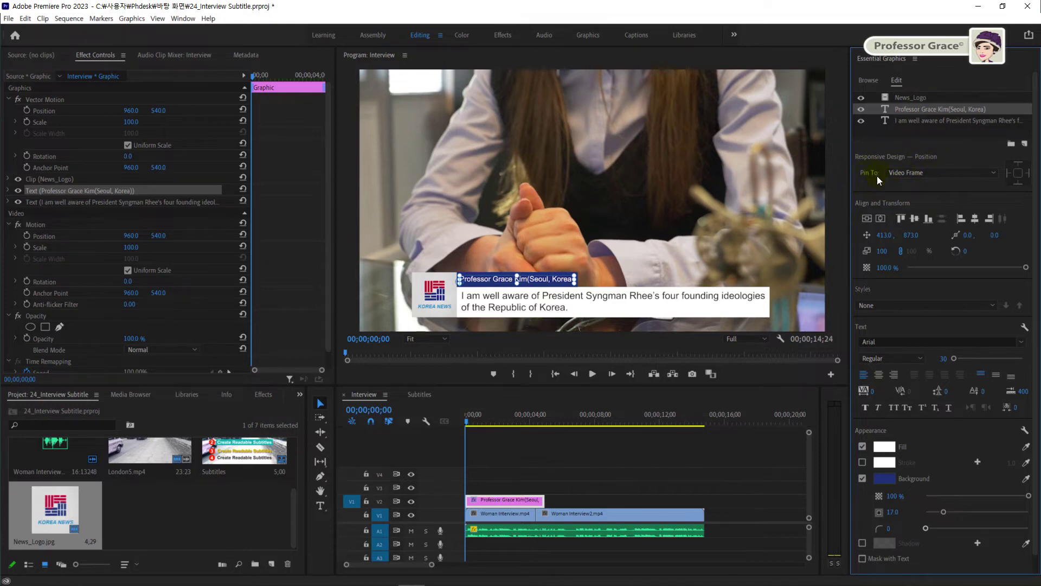
pyautogui.click(993, 173)
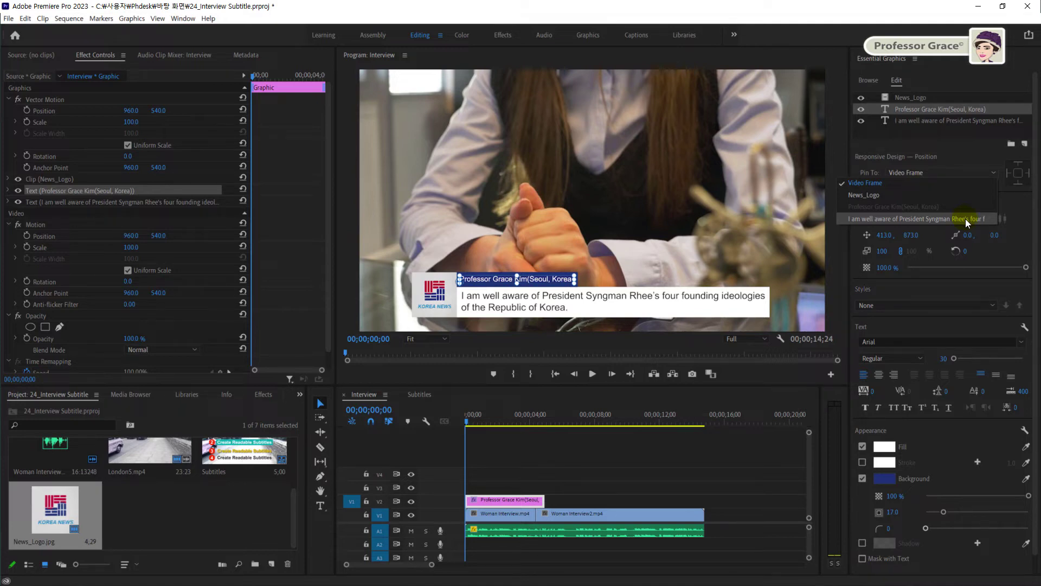
pyautogui.click(966, 219)
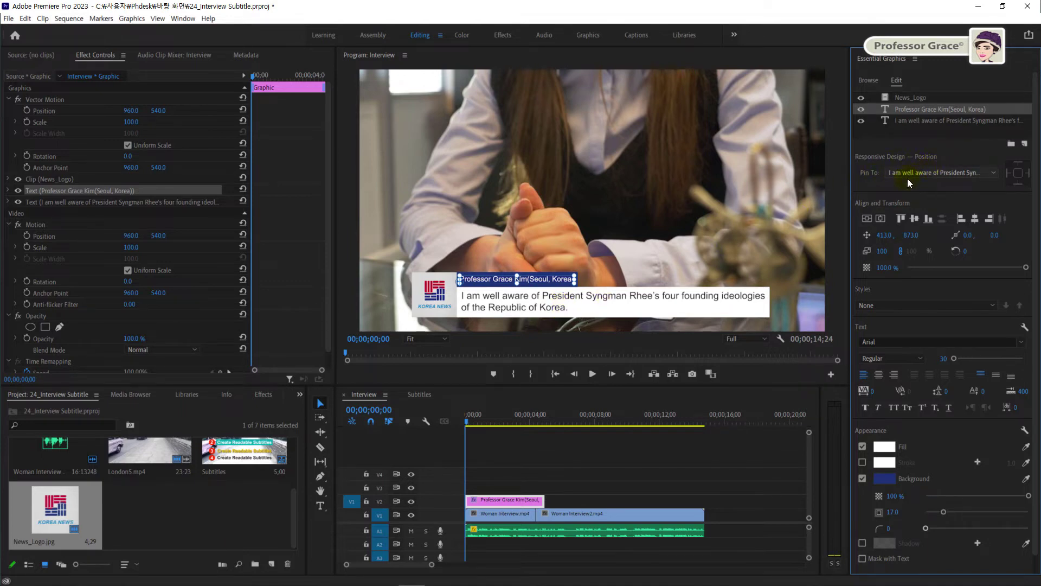
# Step: Turn on all four edges in the caption's Responsive Design pin-edge selector
pyautogui.click(1021, 173)
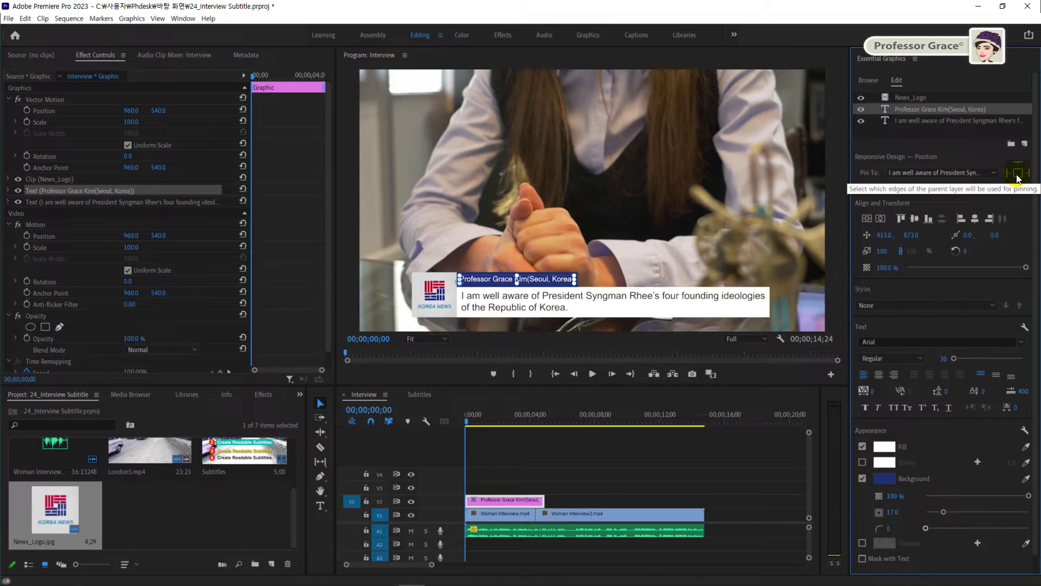
pyautogui.click(1019, 178)
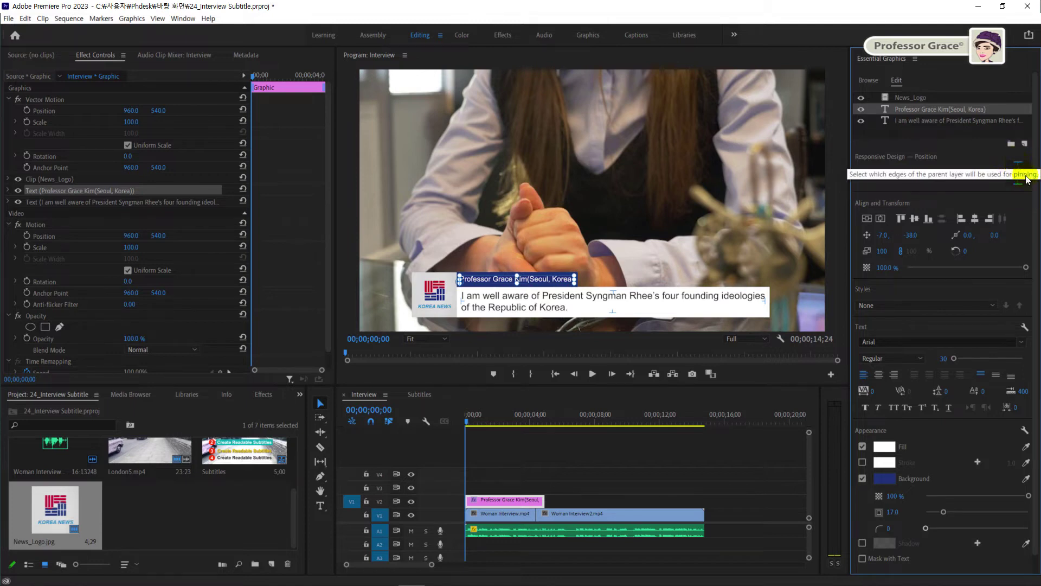
pyautogui.click(1020, 166)
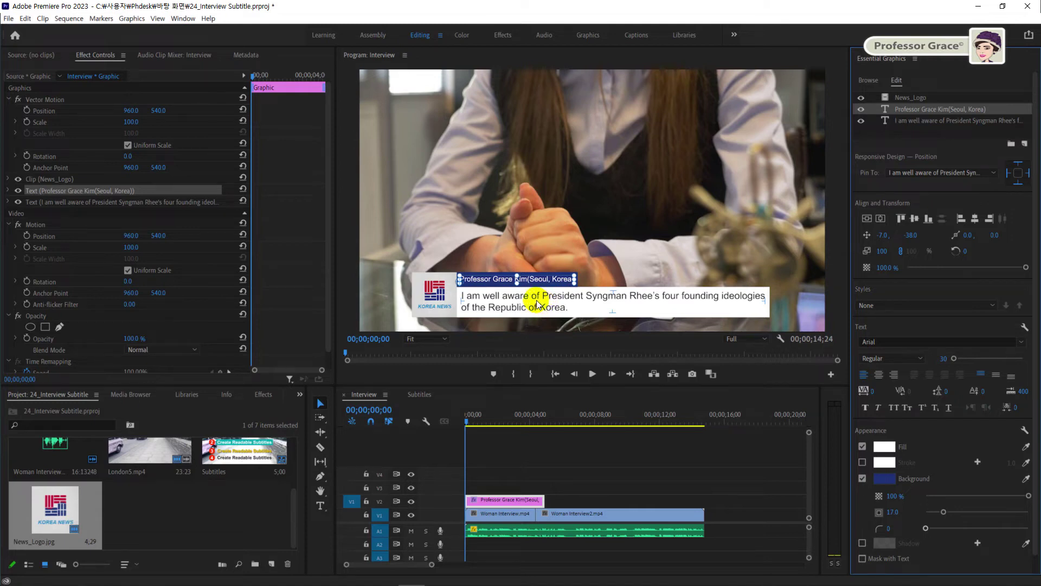
pyautogui.click(1017, 174)
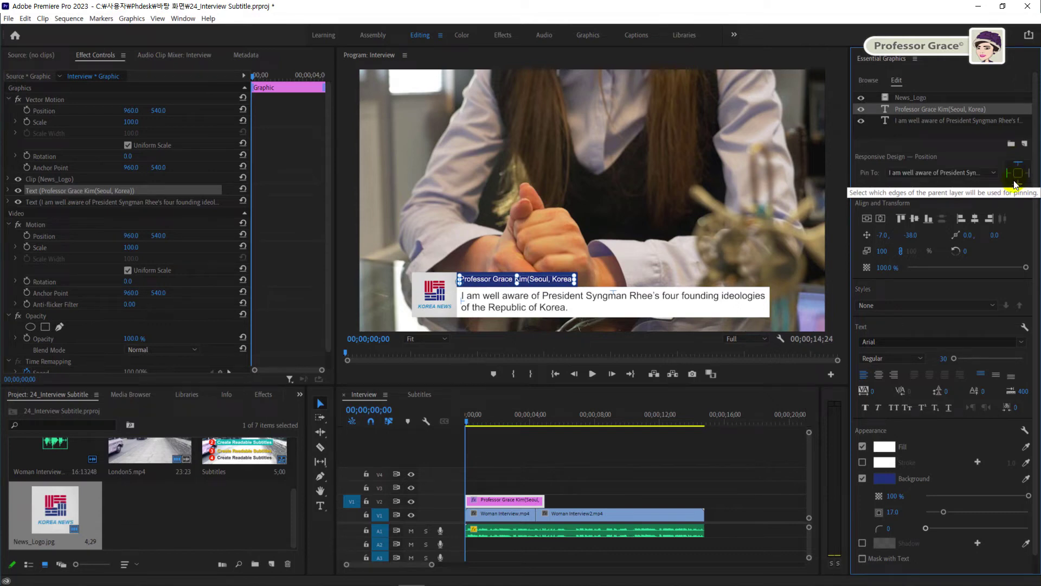
pyautogui.click(562, 301)
pyautogui.moveTo(563, 302); pyautogui.dragTo(636, 247)
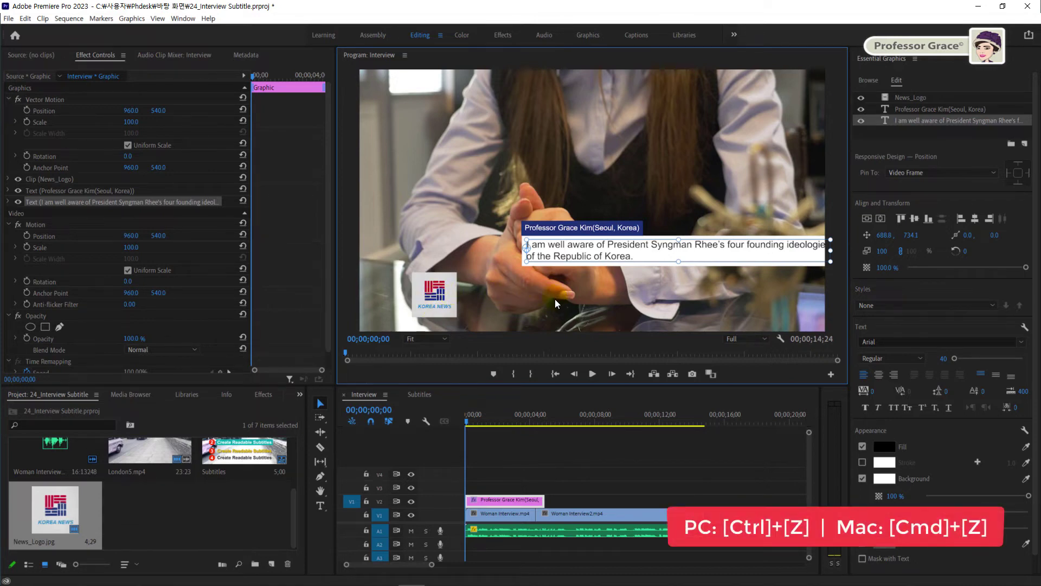
pyautogui.hotkey('ctrl', 'z')
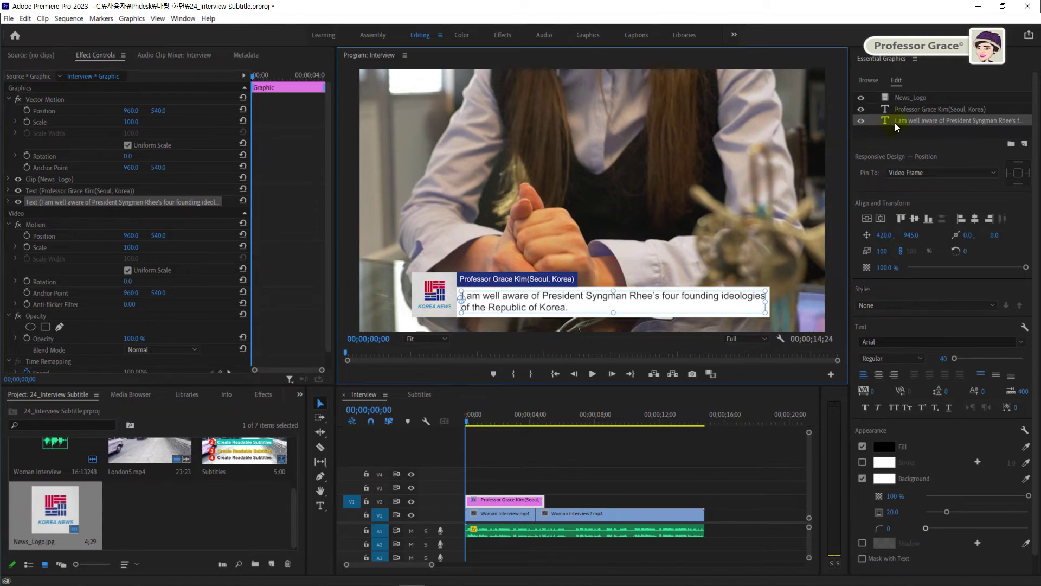
pyautogui.click(917, 99)
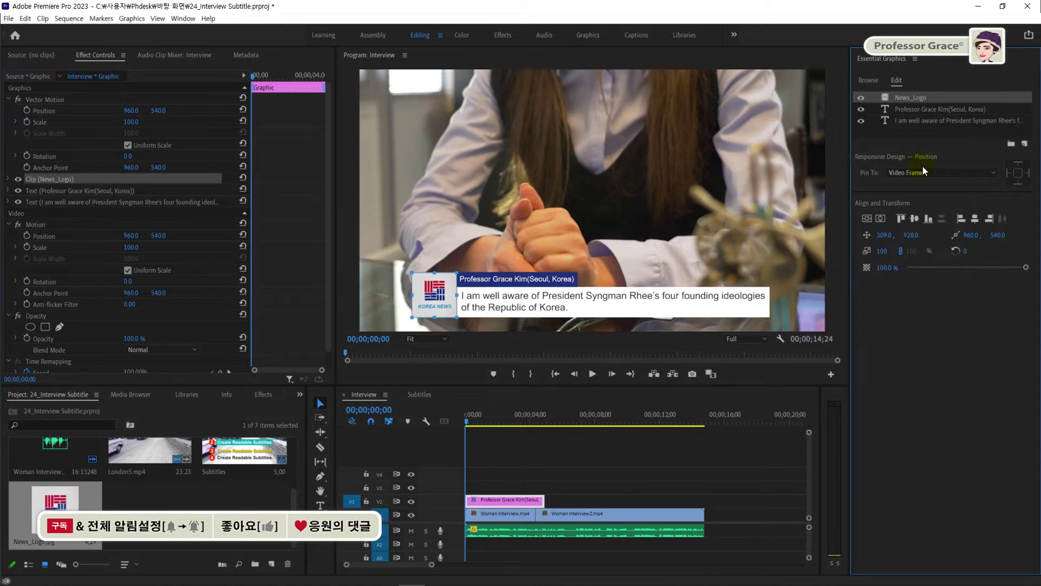
# Step: Pin the News_Logo layer to the name caption layer by its top and left edges
pyautogui.click(993, 174)
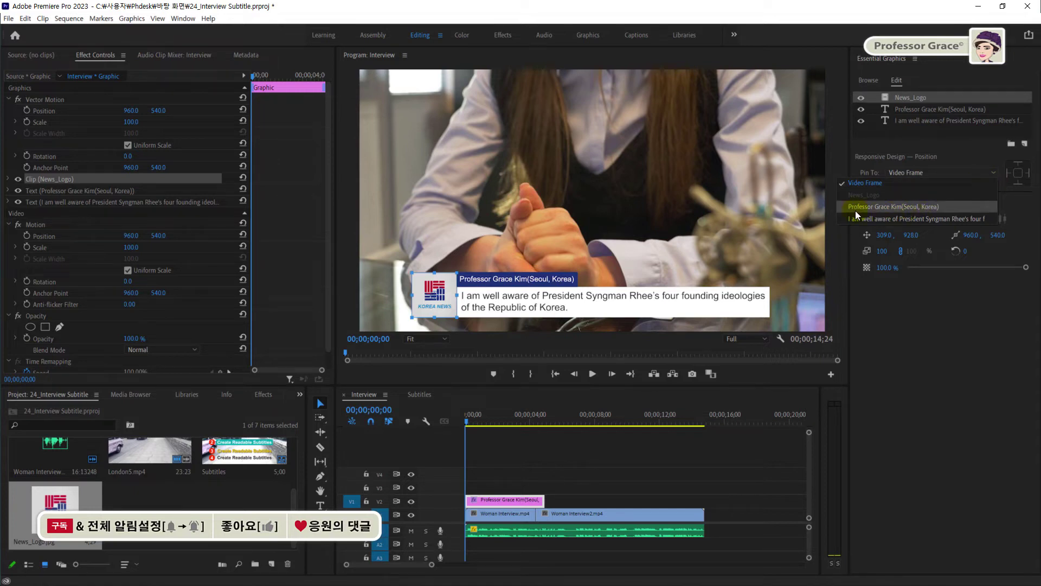
pyautogui.click(926, 207)
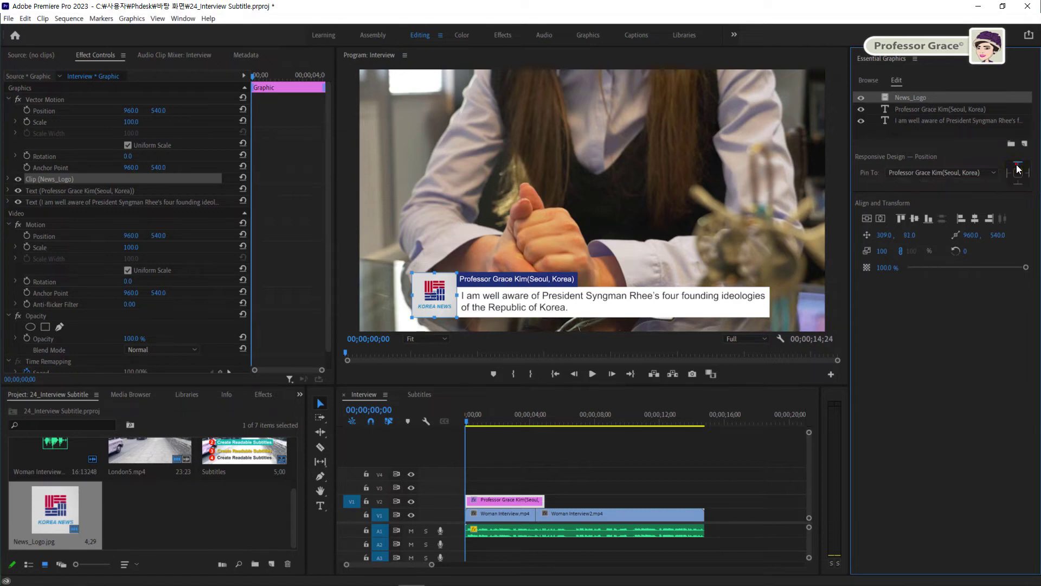
pyautogui.click(1018, 163)
pyautogui.click(1006, 174)
pyautogui.click(1016, 163)
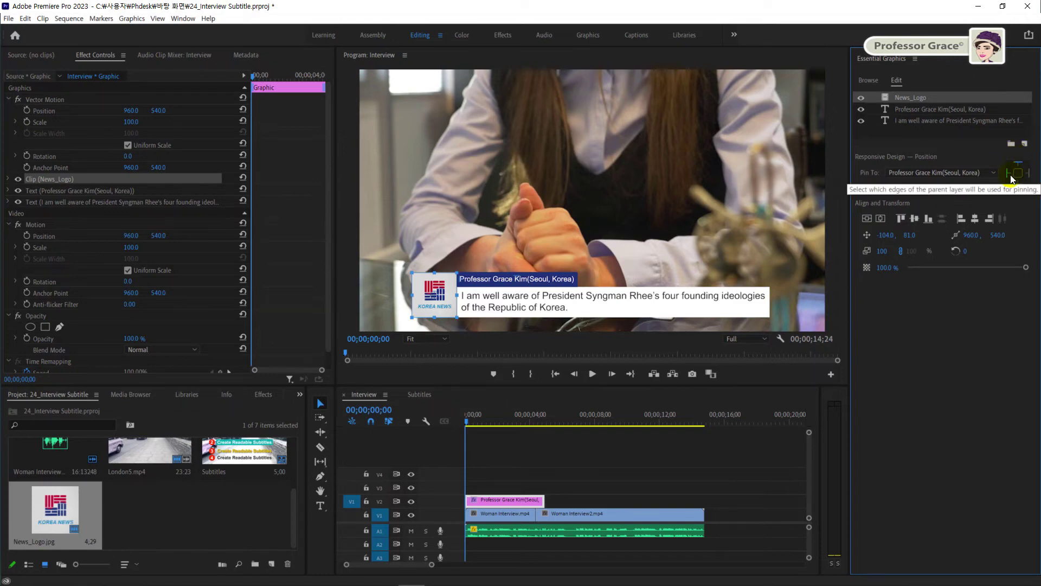
pyautogui.click(486, 280)
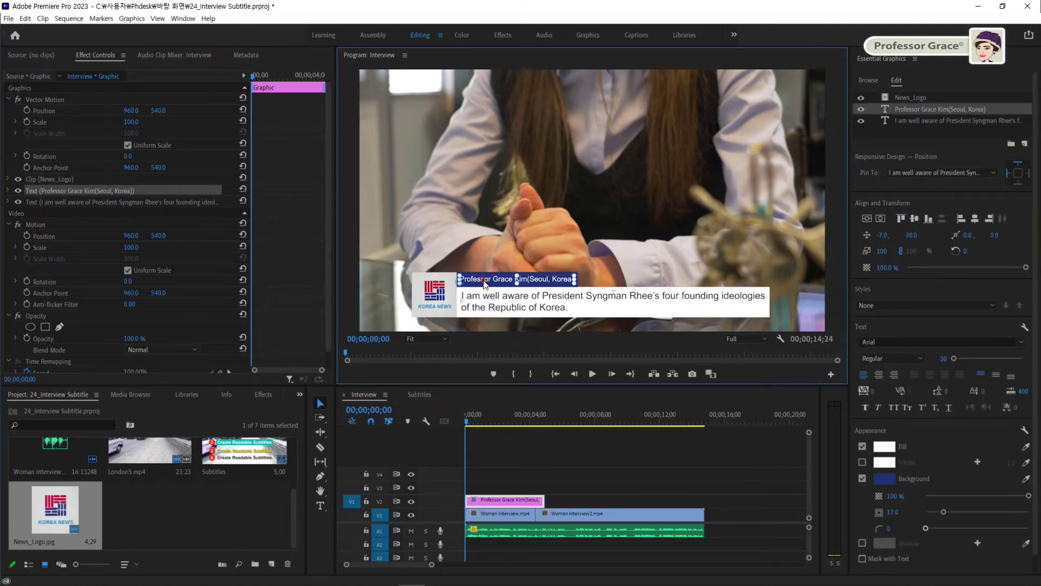
pyautogui.moveTo(486, 280)
pyautogui.mouseDown()
pyautogui.moveTo(480, 249)
pyautogui.moveTo(520, 215)
pyautogui.moveTo(534, 228)
pyautogui.moveTo(501, 252)
pyautogui.moveTo(492, 239)
pyautogui.moveTo(501, 262)
pyautogui.moveTo(465, 264)
pyautogui.moveTo(471, 245)
pyautogui.moveTo(489, 268)
pyautogui.mouseUp()
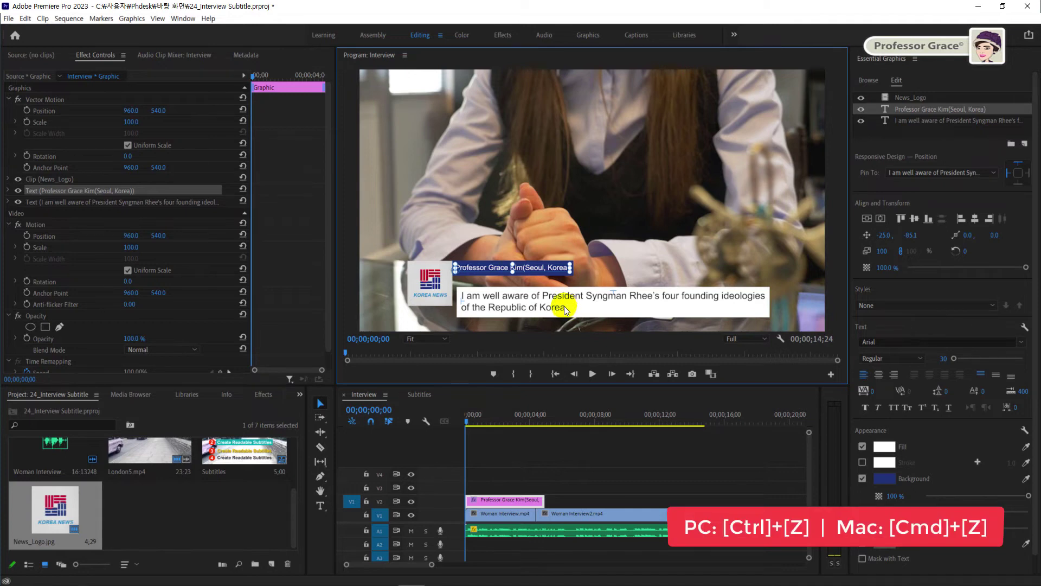
pyautogui.hotkey('ctrl', 'z')
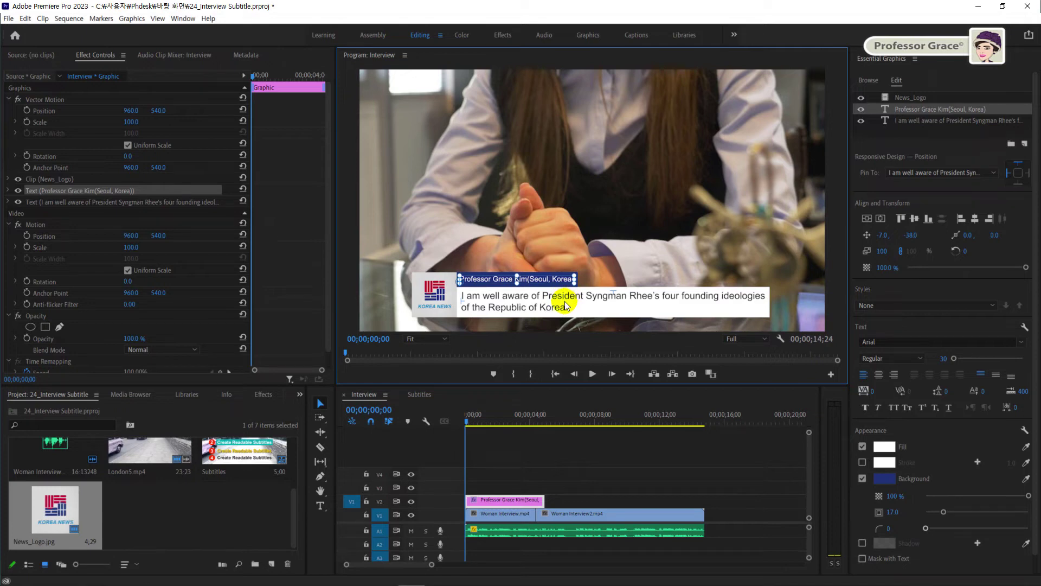
pyautogui.click(435, 297)
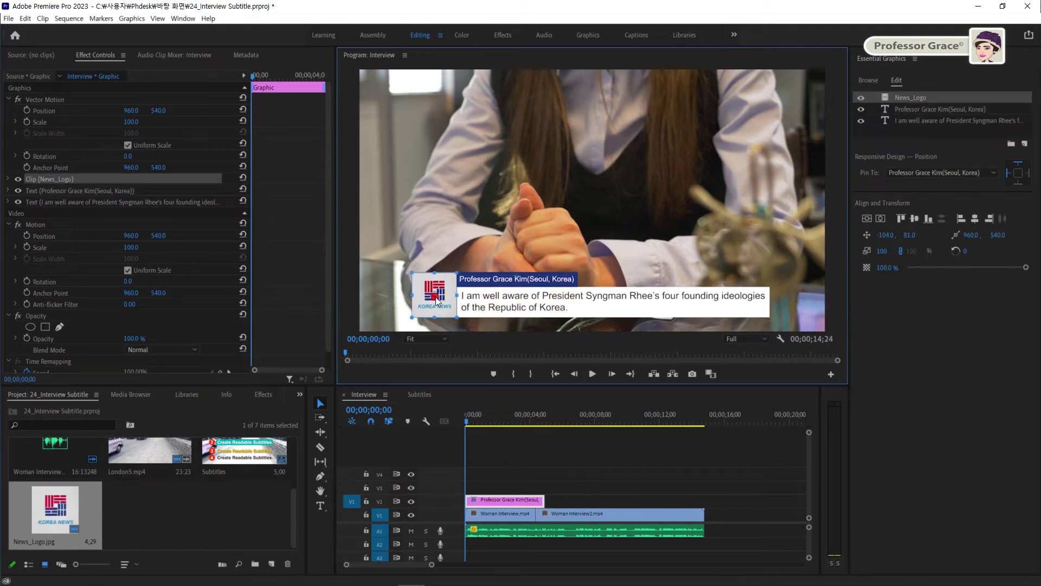
pyautogui.moveTo(433, 301); pyautogui.dragTo(416, 282)
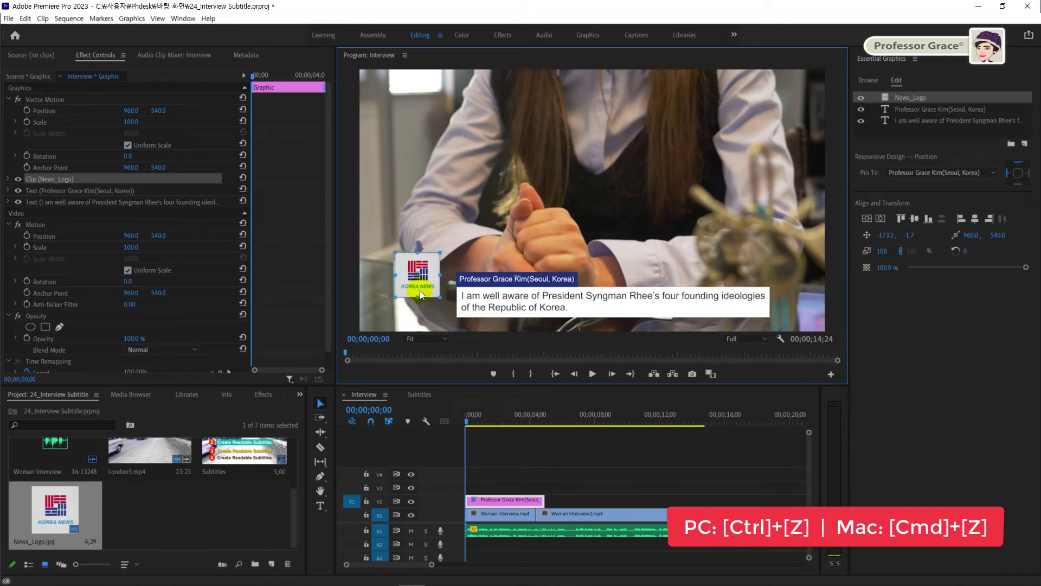
pyautogui.hotkey('ctrl', 'z')
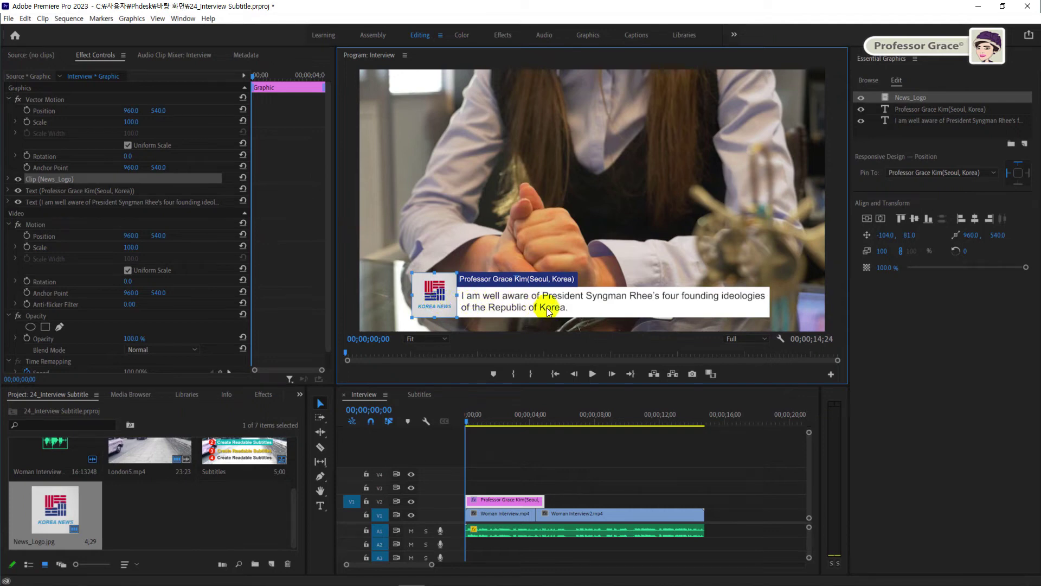
# Step: Nudge the subtitle, with its attached caption and logo, into place, then lift the name caption above the subtitle box
pyautogui.click(633, 304)
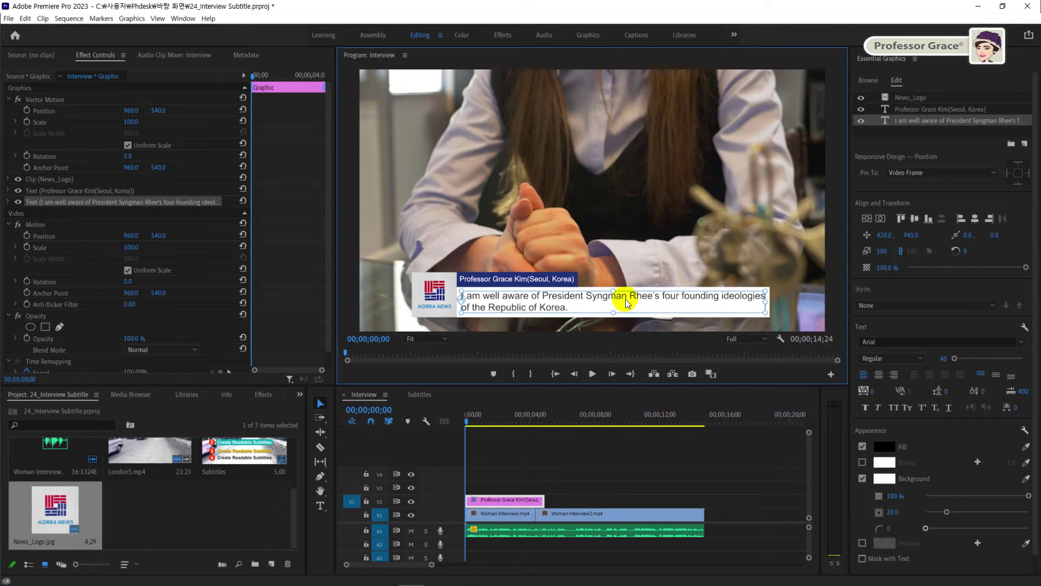
pyautogui.moveTo(626, 299)
pyautogui.mouseDown()
pyautogui.moveTo(633, 248)
pyautogui.moveTo(686, 262)
pyautogui.moveTo(665, 298)
pyautogui.moveTo(595, 281)
pyautogui.moveTo(596, 260)
pyautogui.moveTo(575, 247)
pyautogui.moveTo(666, 287)
pyautogui.moveTo(632, 296)
pyautogui.moveTo(621, 282)
pyautogui.mouseUp()
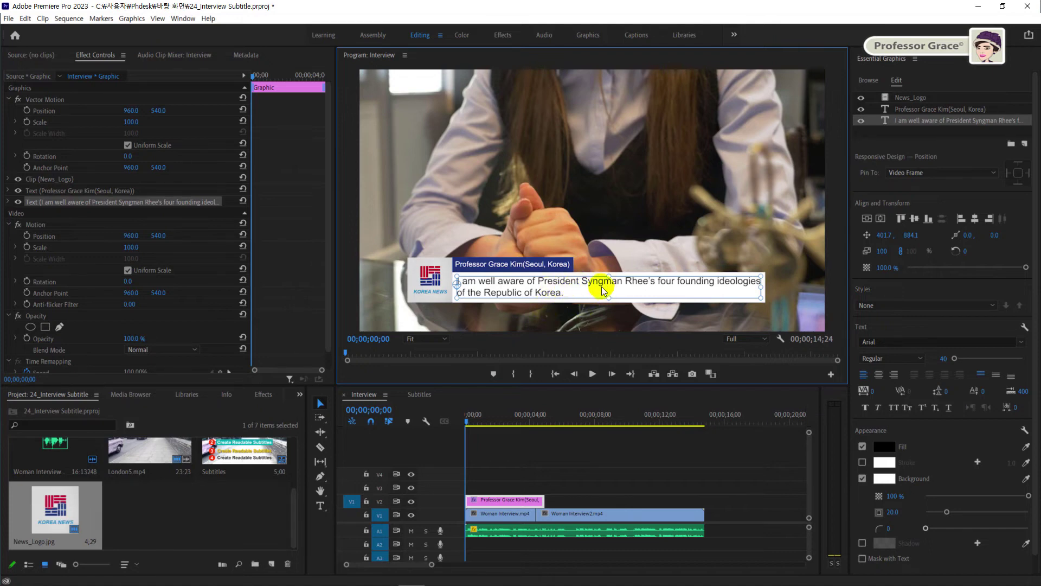
pyautogui.moveTo(601, 287); pyautogui.dragTo(621, 295)
pyautogui.moveTo(617, 286)
pyautogui.mouseDown()
pyautogui.moveTo(610, 294)
pyautogui.moveTo(610, 285)
pyautogui.mouseUp()
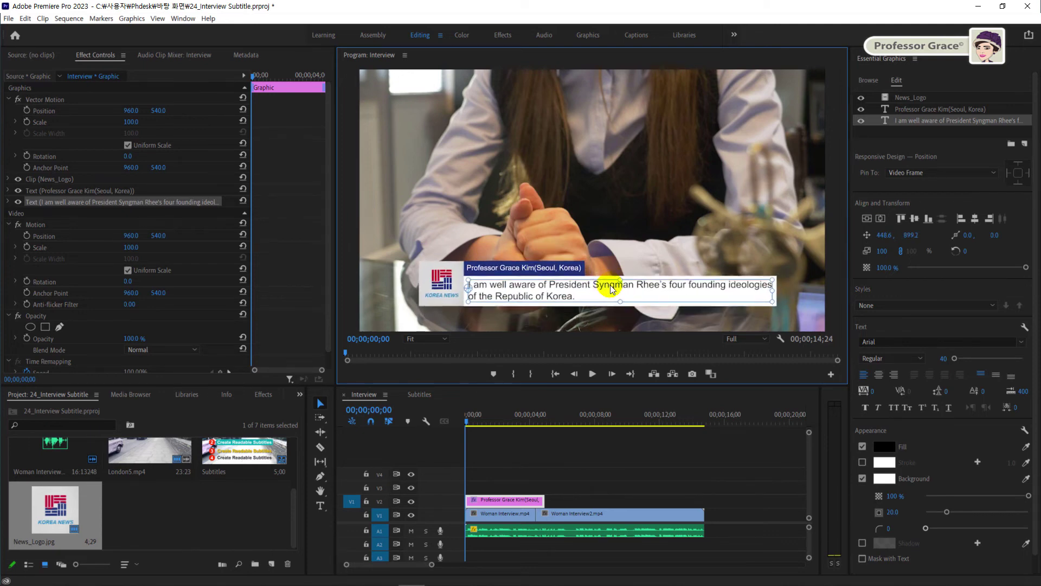
pyautogui.click(537, 269)
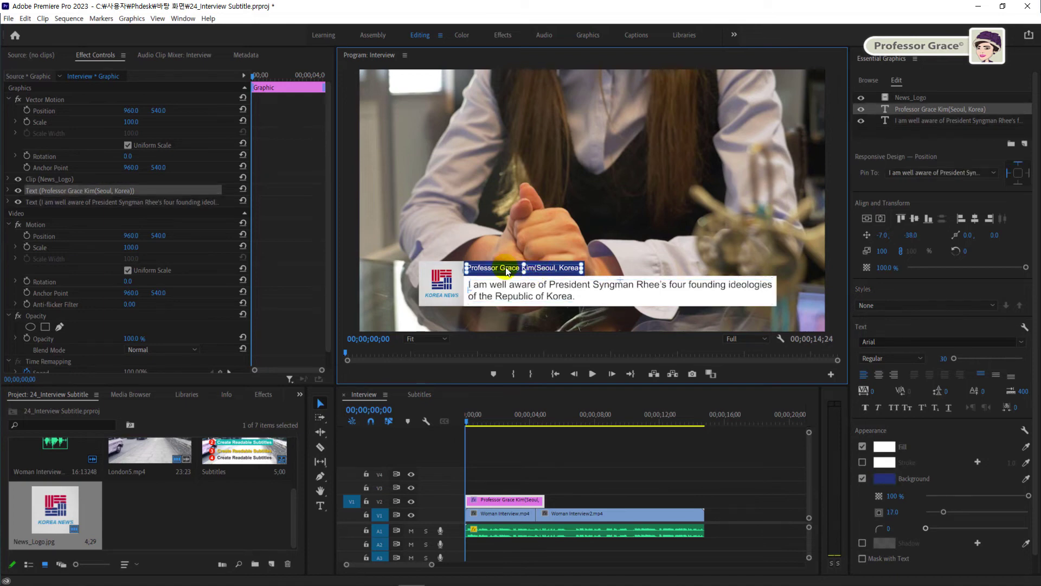
pyautogui.moveTo(507, 271); pyautogui.dragTo(496, 251)
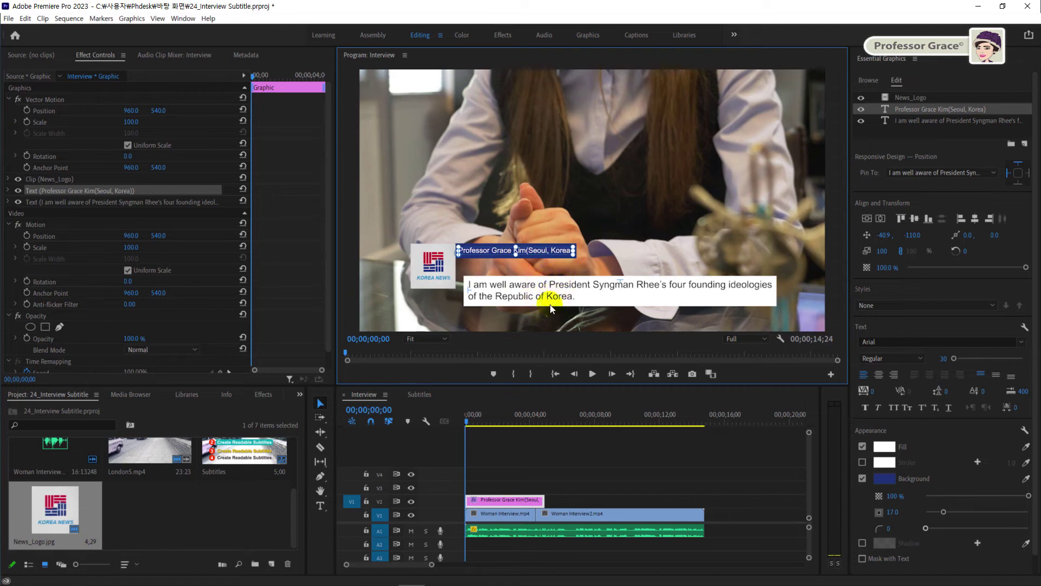
# Step: Move the KOREA NEWS logo left and up to -126.4, 69.8, level with the name caption
pyautogui.click(435, 270)
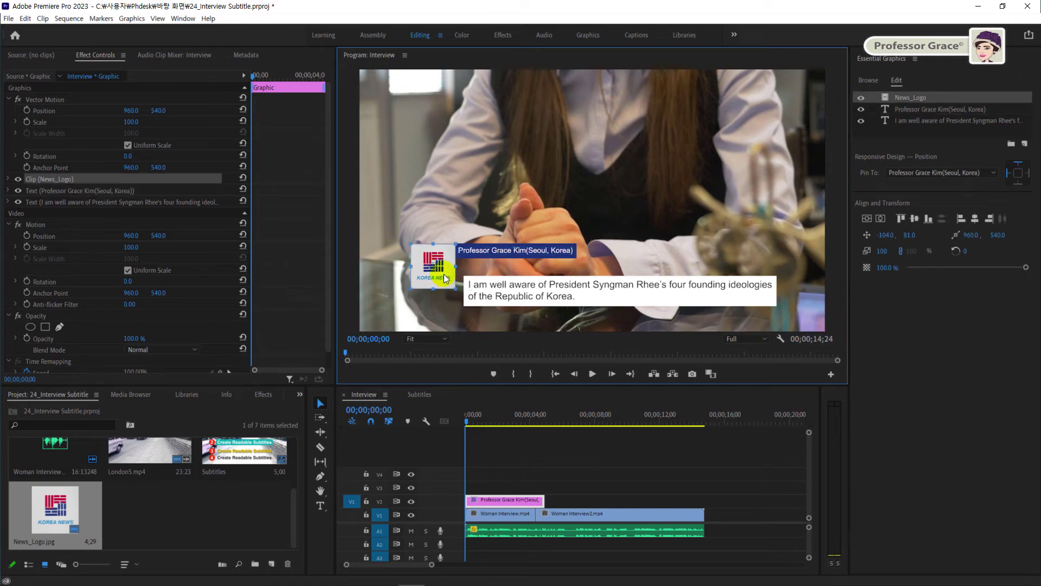
pyautogui.moveTo(444, 275); pyautogui.dragTo(429, 259)
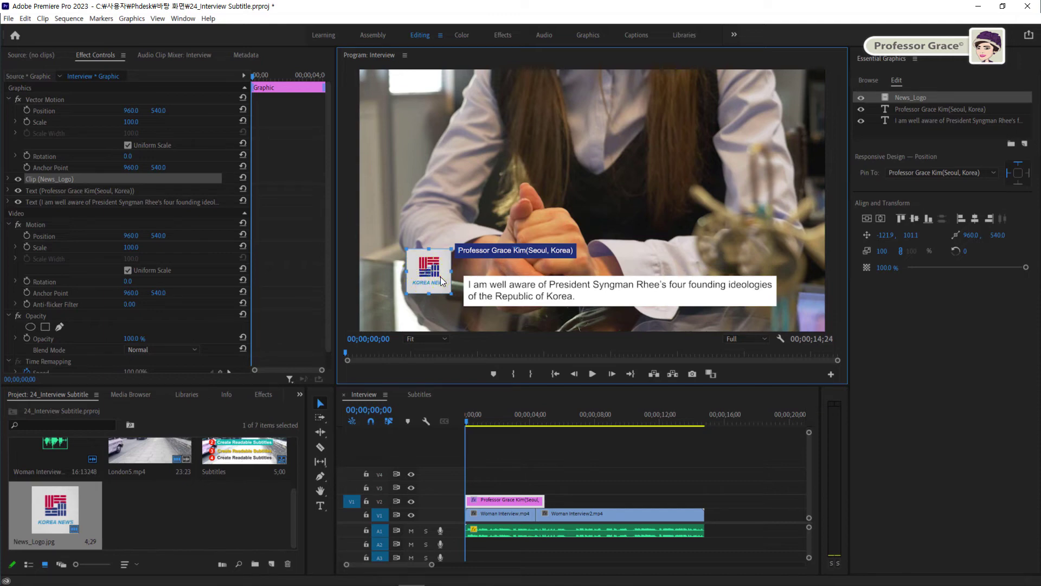
pyautogui.moveTo(439, 275); pyautogui.dragTo(438, 270)
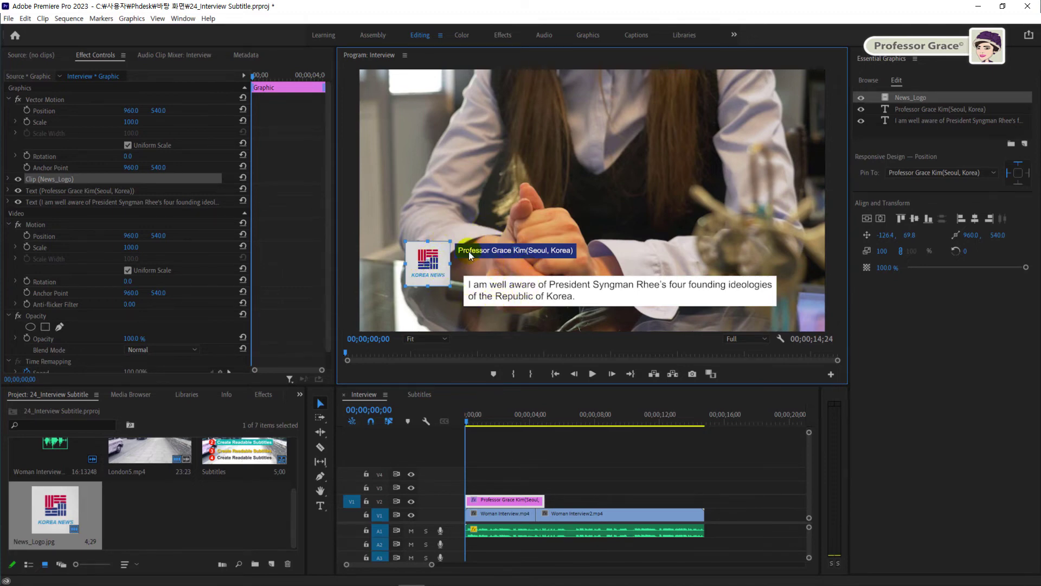
# Step: Drag the subtitle to 502.6, 904.3, carrying the name caption and logo along
pyautogui.click(497, 251)
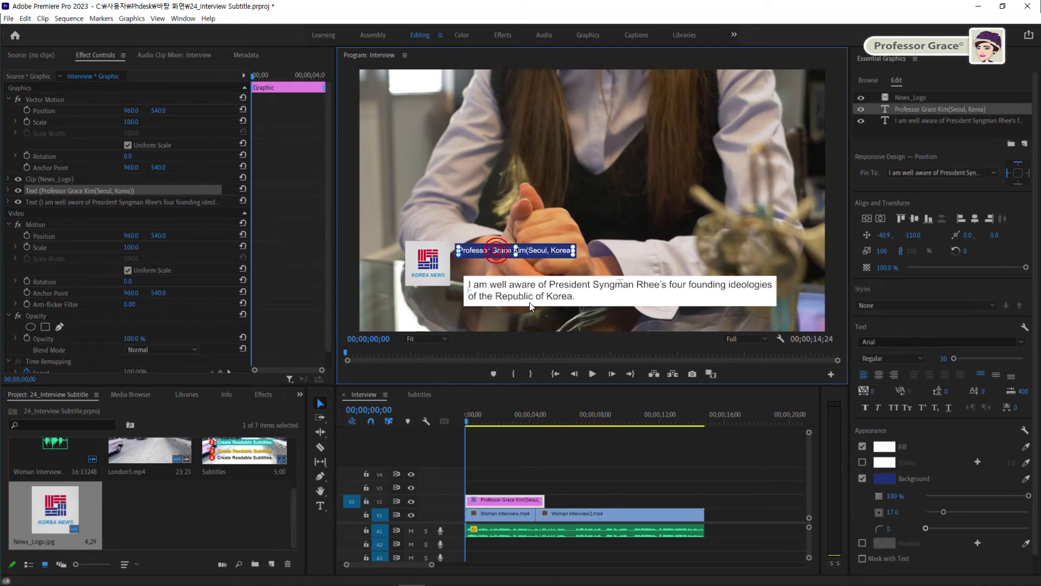
pyautogui.click(531, 298)
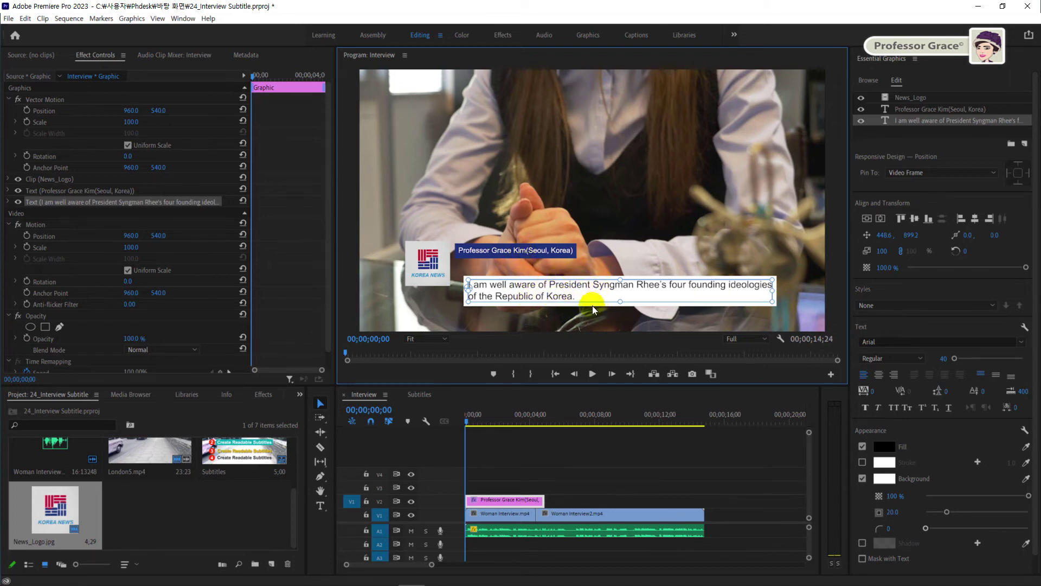
pyautogui.moveTo(559, 299)
pyautogui.mouseDown()
pyautogui.moveTo(548, 277)
pyautogui.moveTo(577, 273)
pyautogui.moveTo(570, 320)
pyautogui.moveTo(551, 285)
pyautogui.moveTo(576, 296)
pyautogui.mouseUp()
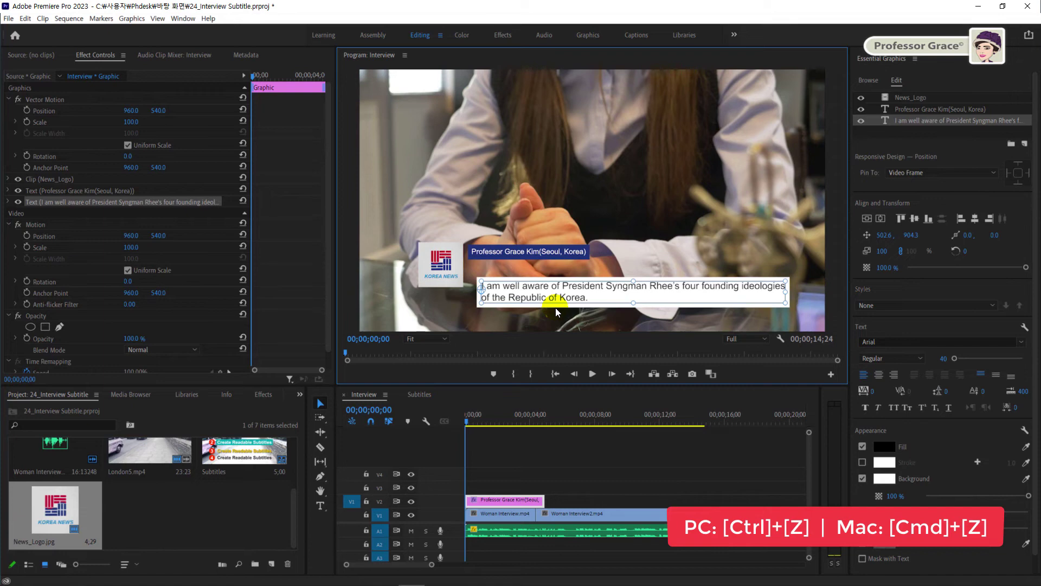
# Step: Undo three repositioning steps so the subtitle returns to 420, 945
pyautogui.hotkey('ctrl', 'z')
pyautogui.hotkey('ctrl', 'z')
pyautogui.hotkey('ctrl', 'z')
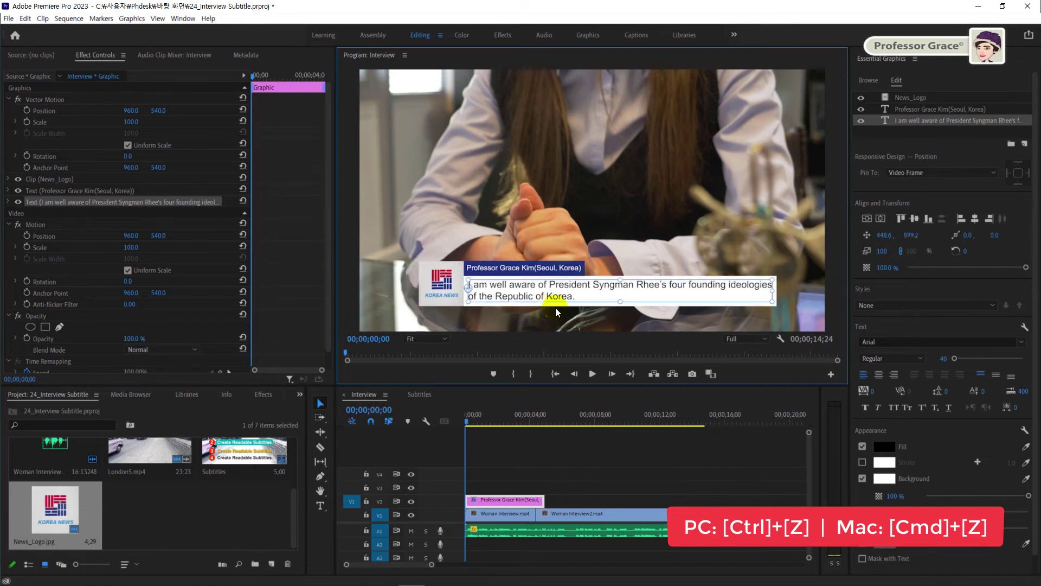
pyautogui.hotkey('ctrl', 'z')
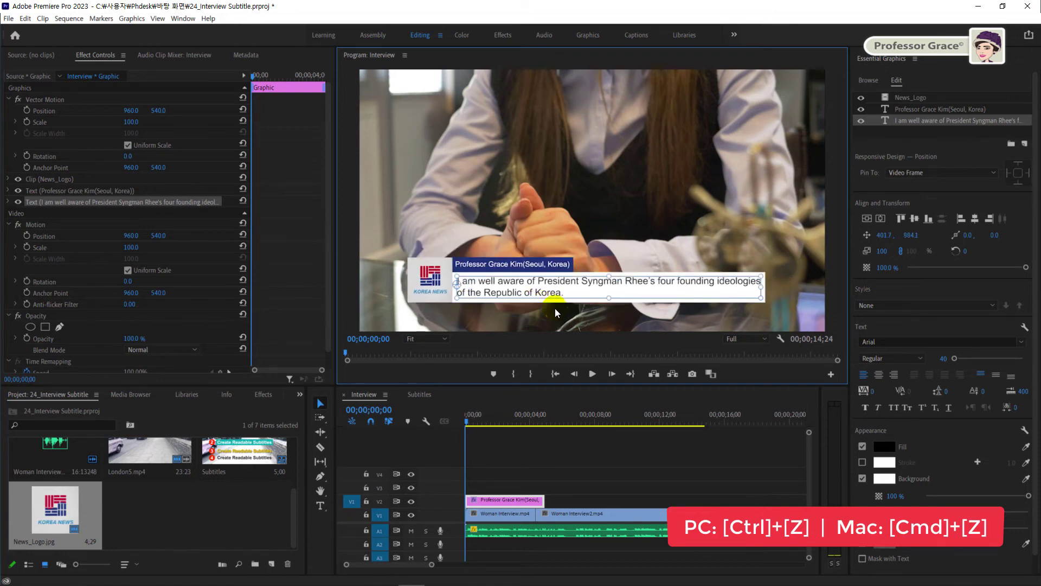
pyautogui.hotkey('ctrl', 'z')
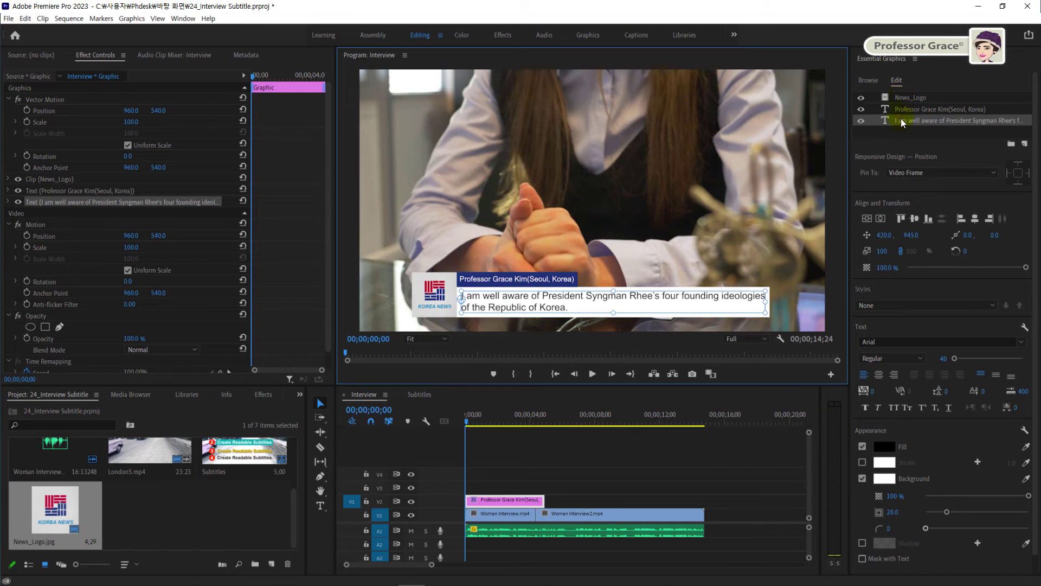
pyautogui.click(893, 133)
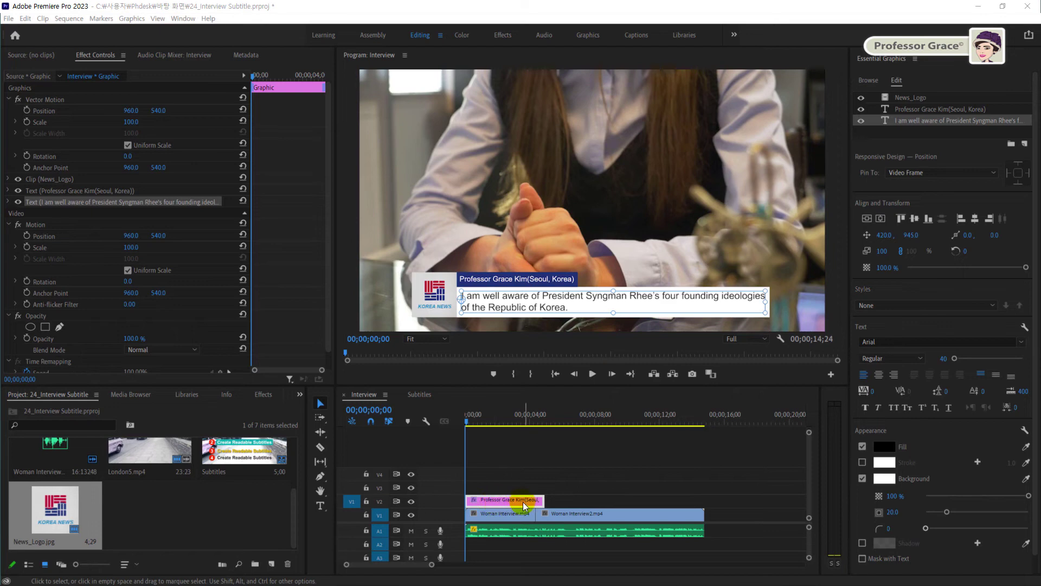
pyautogui.click(1026, 144)
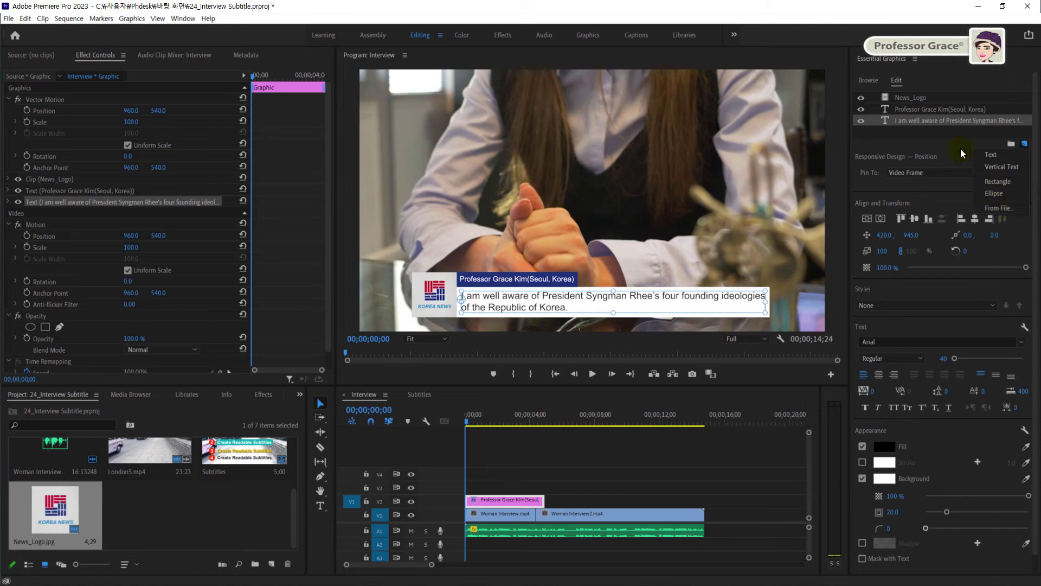
pyautogui.click(950, 130)
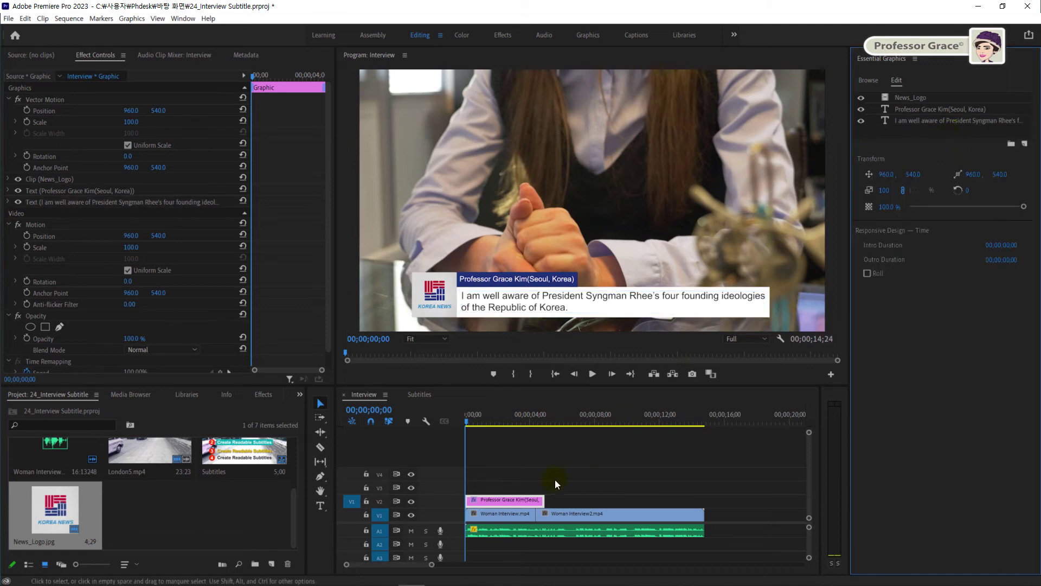
pyautogui.click(515, 501)
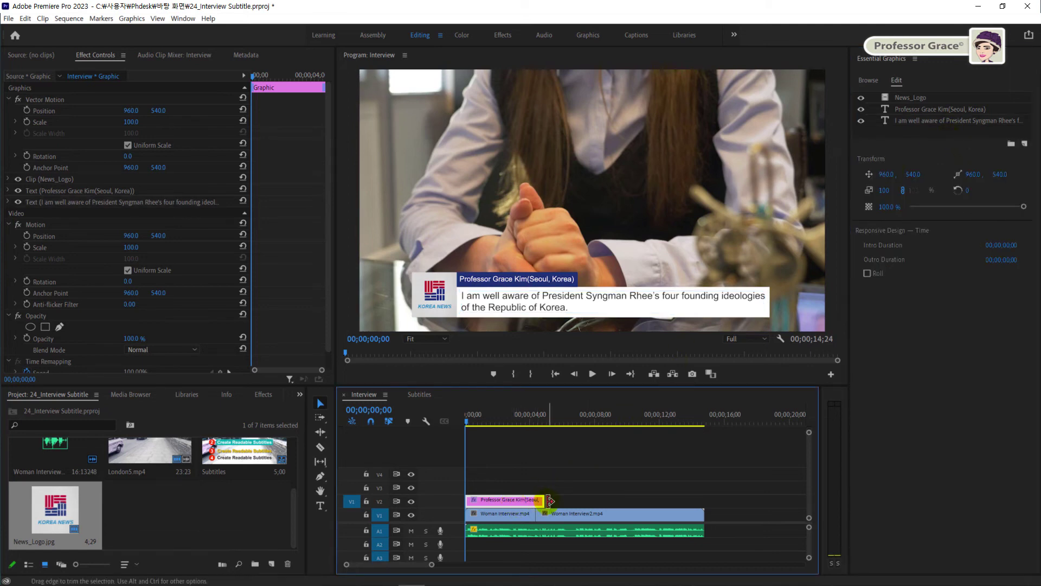
pyautogui.click(502, 503)
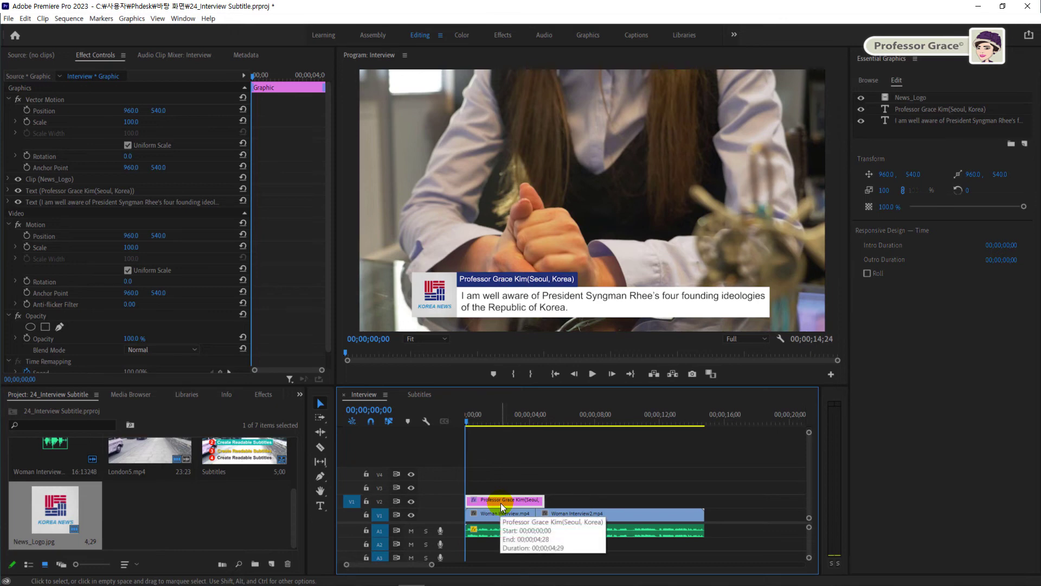
# Step: Add a text graphic reading 'Wonderful' above the name caption, on track V3
pyautogui.click(525, 471)
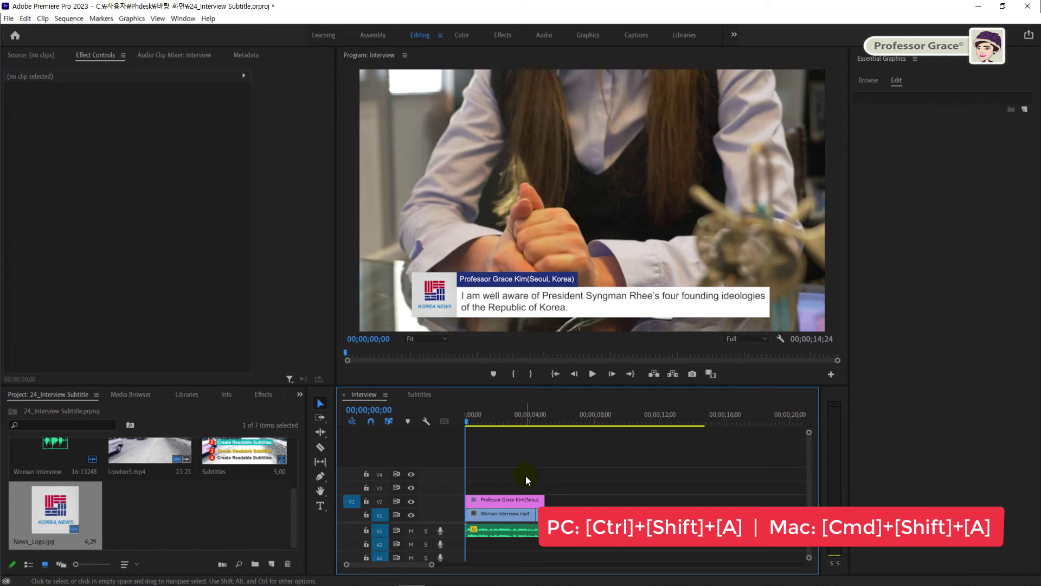
pyautogui.click(495, 504)
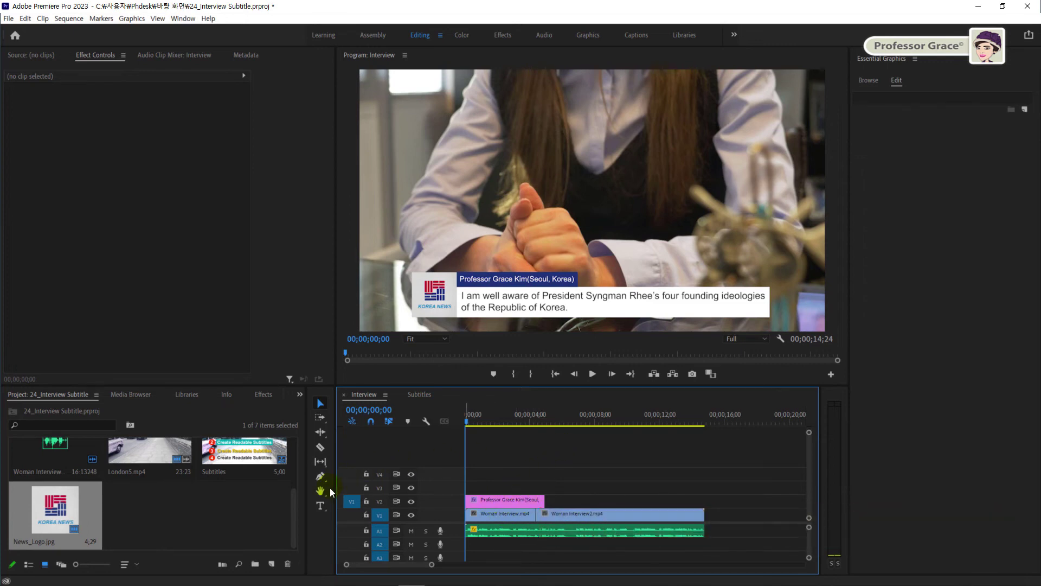
pyautogui.click(320, 507)
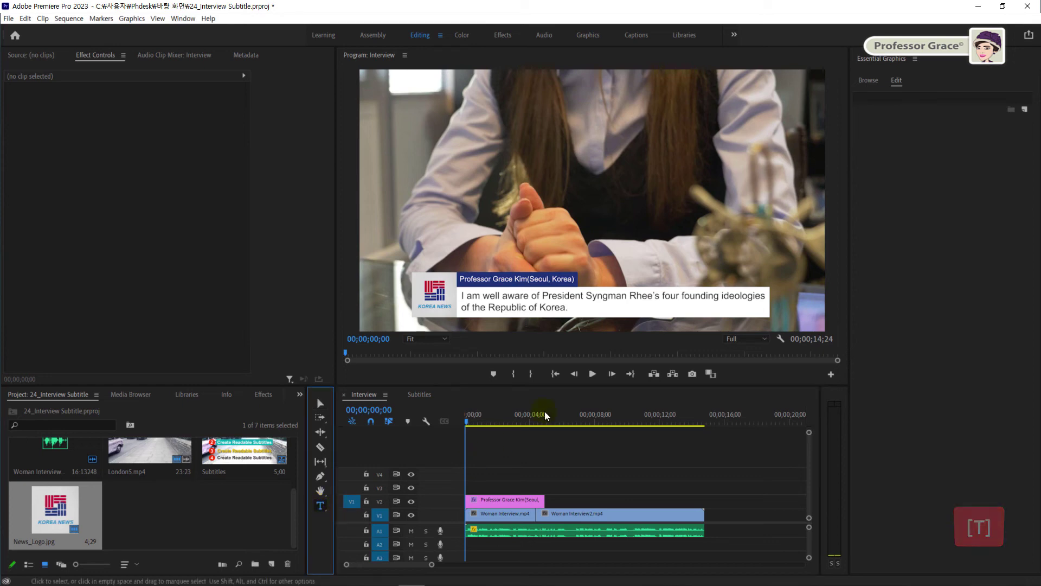
pyautogui.click(510, 245)
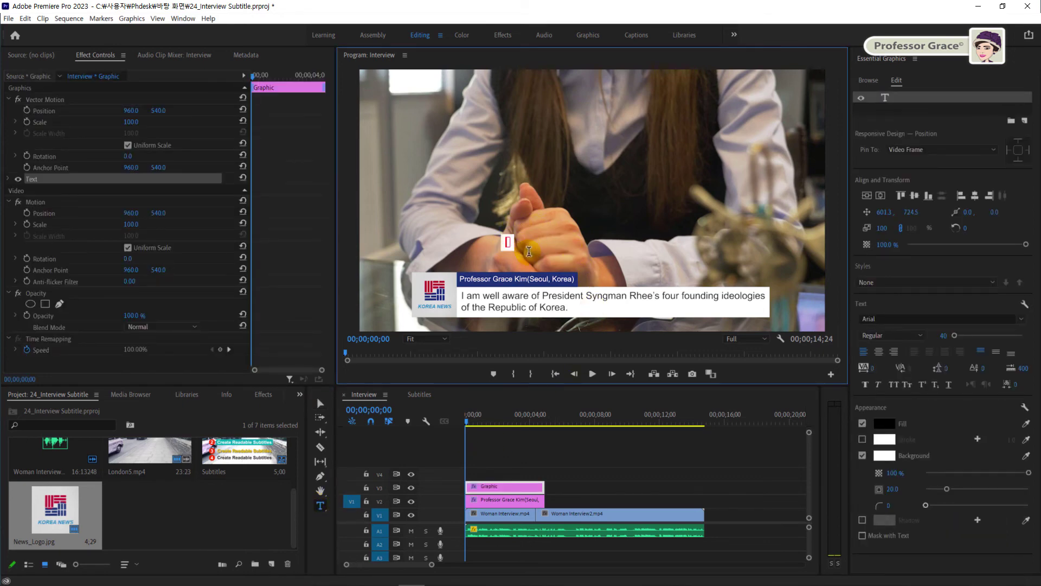
pyautogui.write('Won')
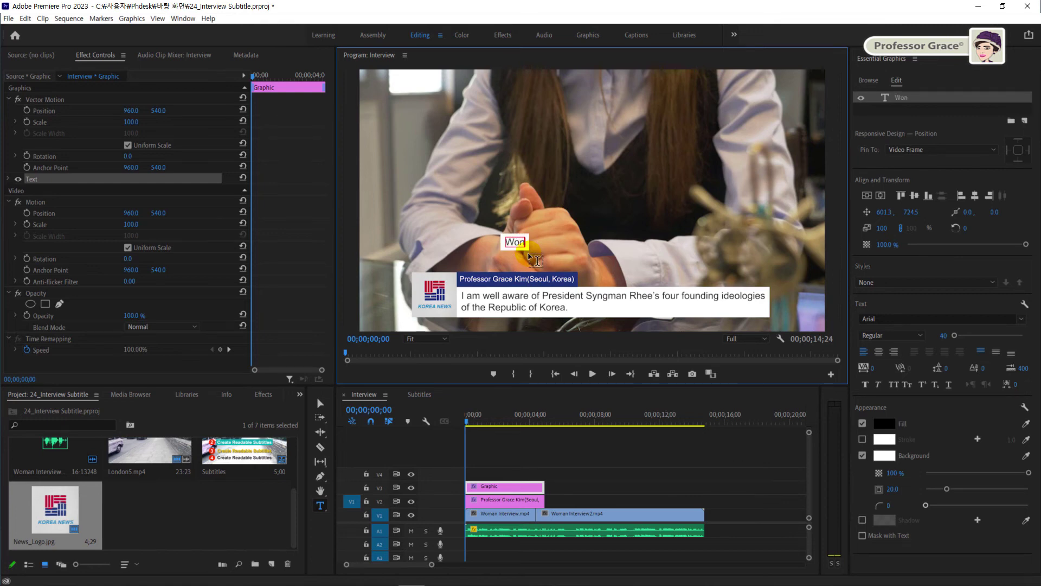
pyautogui.write('derful')
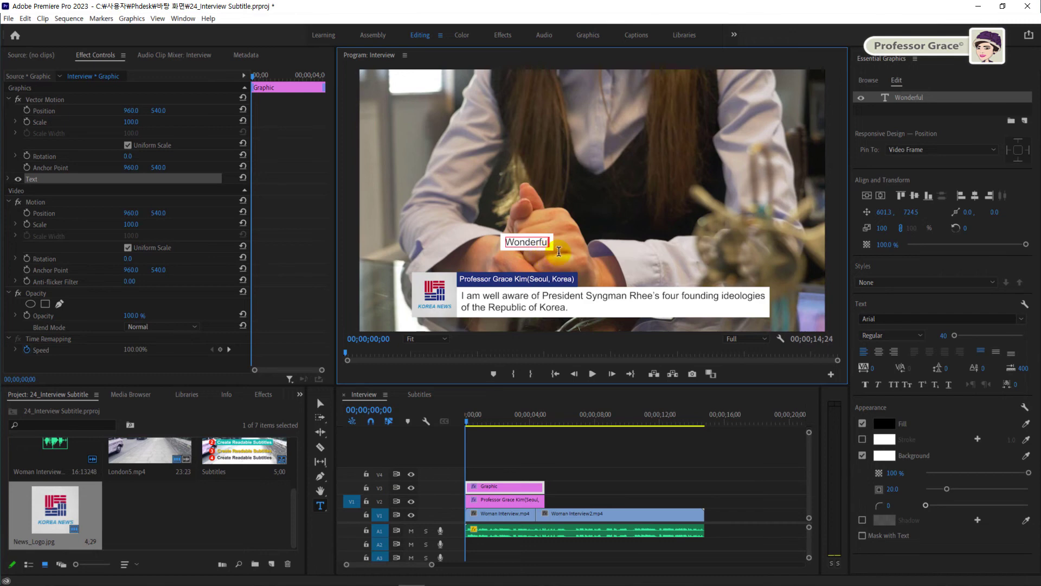
pyautogui.click(549, 460)
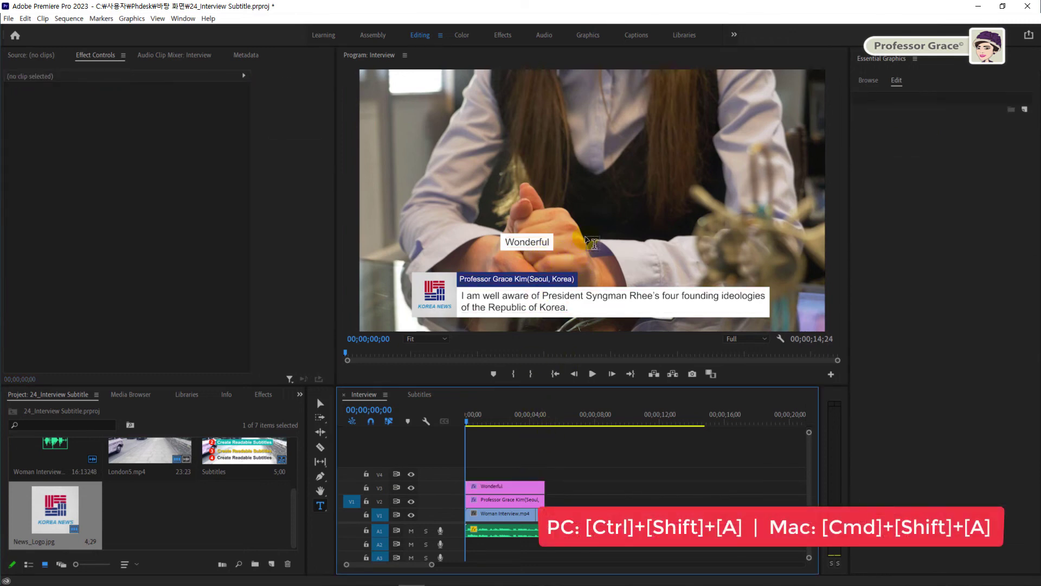
# Step: Add a second text graphic reading 'Korea' beside 'Wonderful', on track V4
pyautogui.click(585, 248)
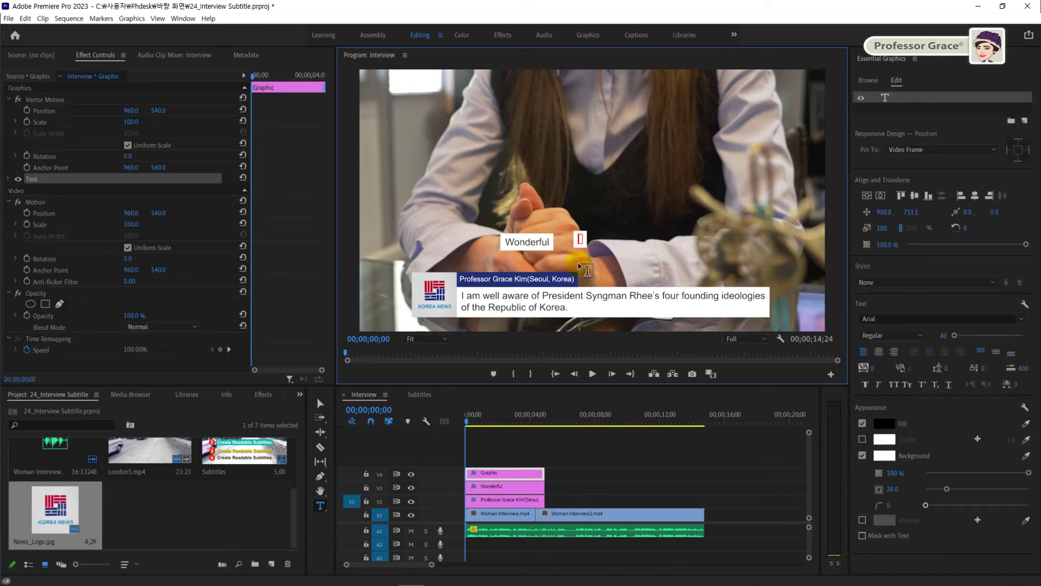
pyautogui.write('Korea')
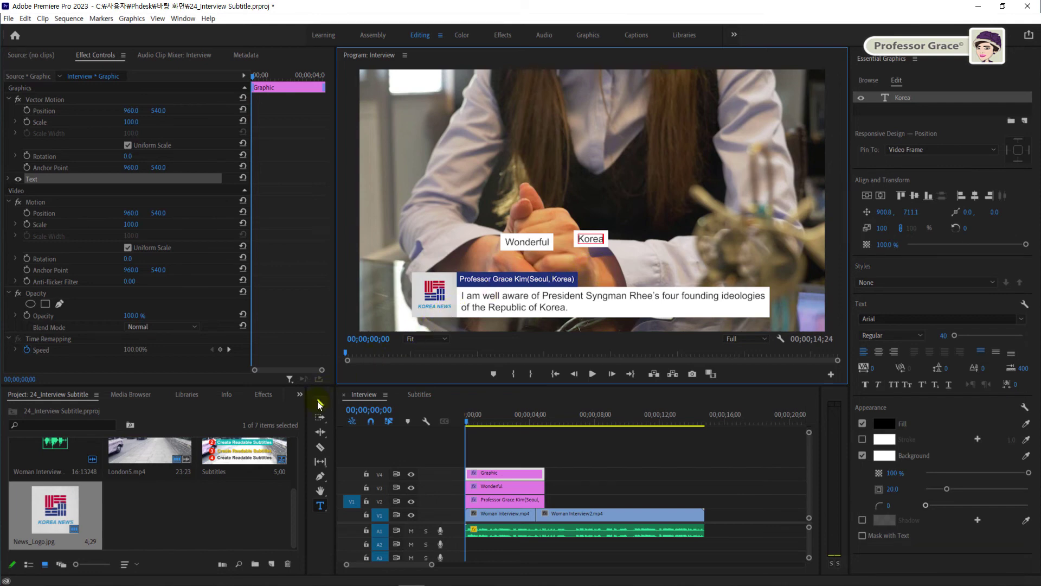
pyautogui.press('v')
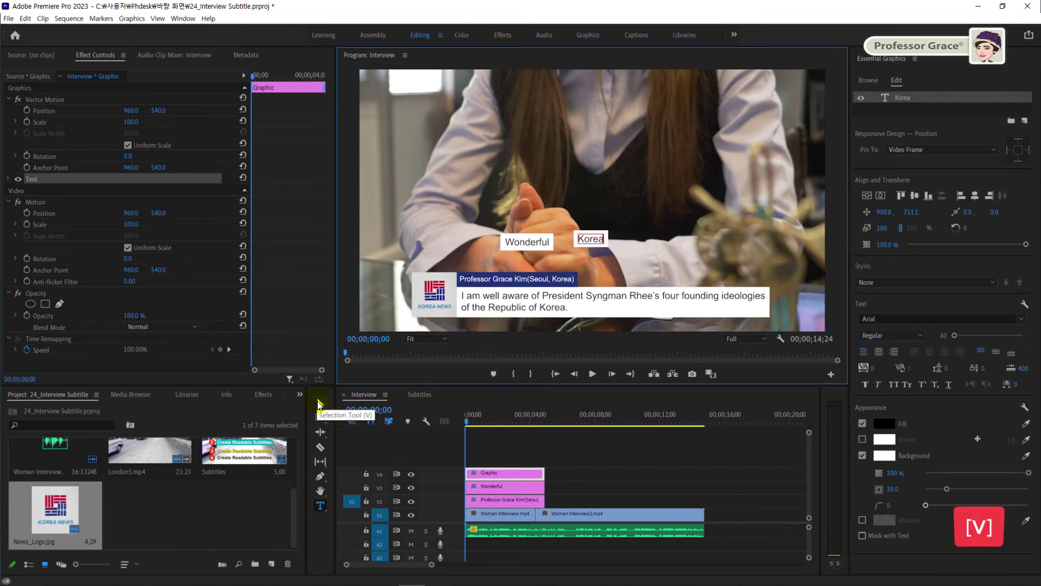
pyautogui.click(319, 404)
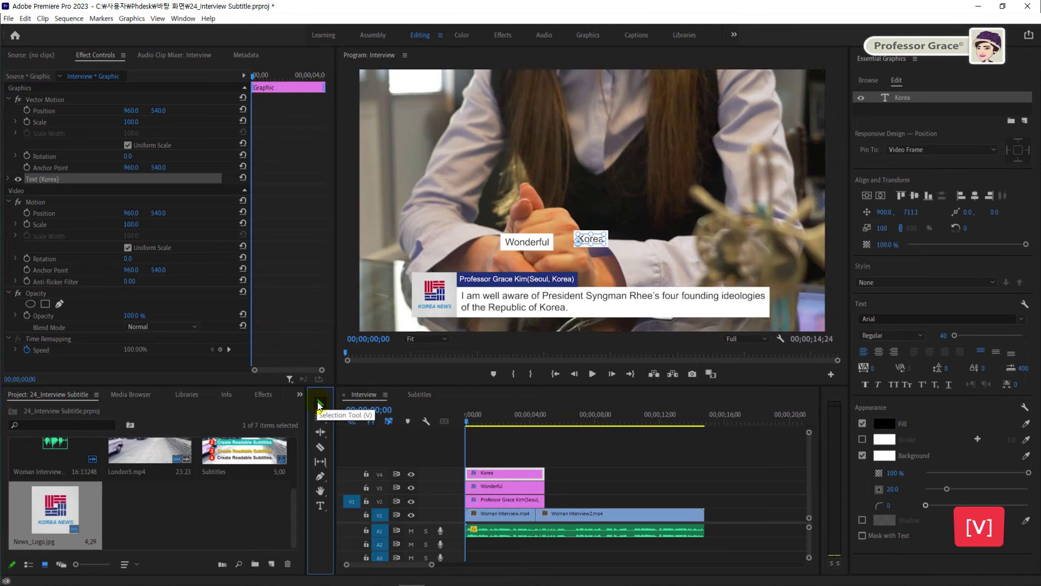
pyautogui.click(587, 447)
pyautogui.click(470, 473)
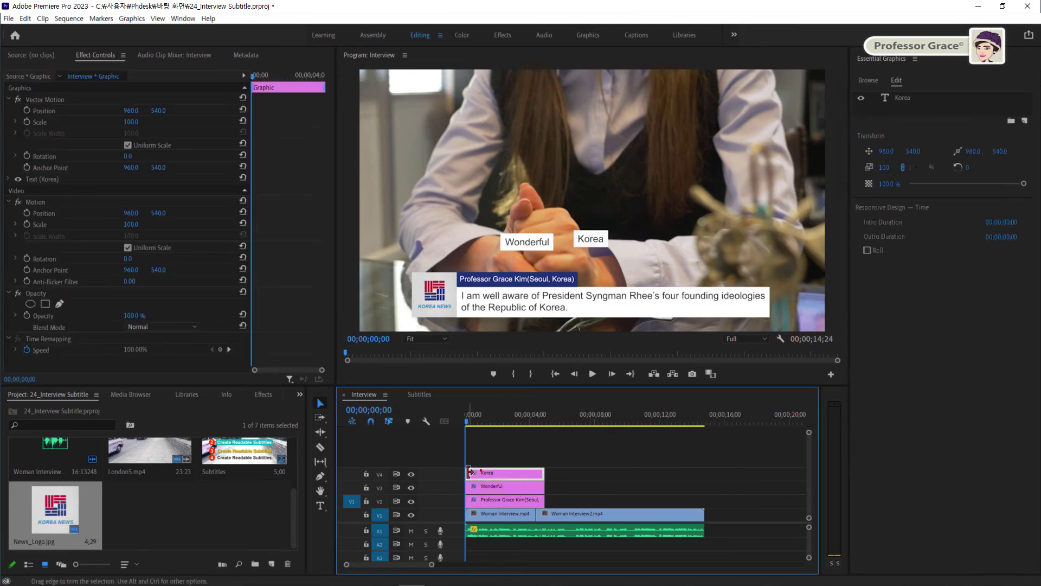
# Step: Select the Korea clip on V4 and the Wonderful clip on V3, and delete both
pyautogui.click(503, 485)
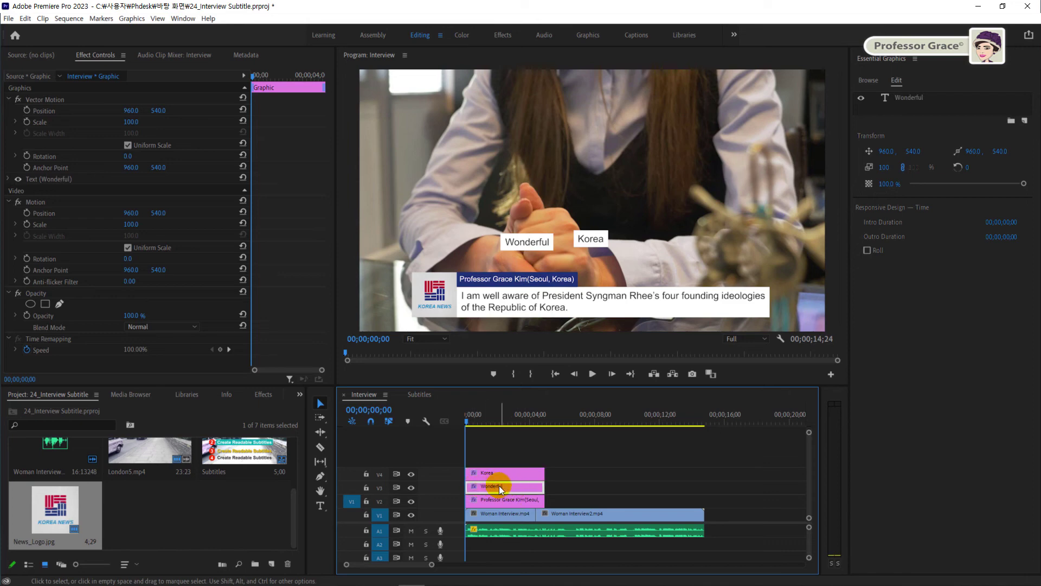
pyautogui.click(497, 500)
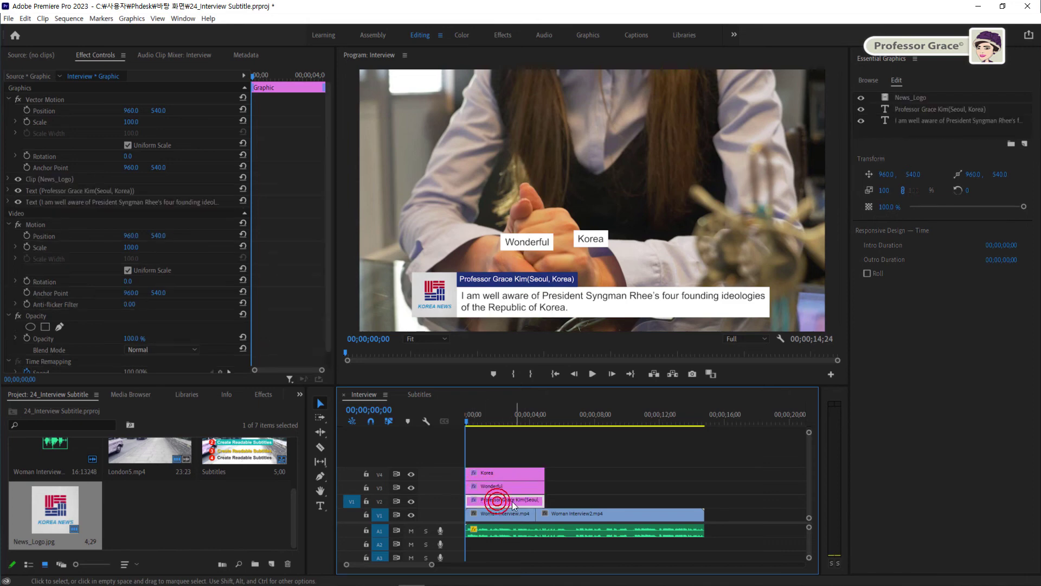
pyautogui.click(563, 458)
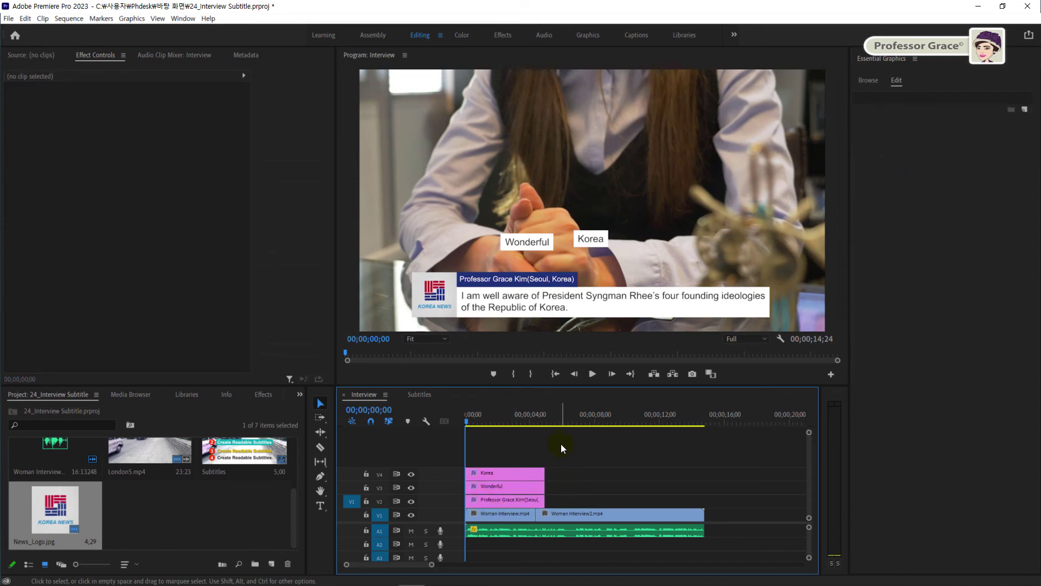
pyautogui.click(530, 242)
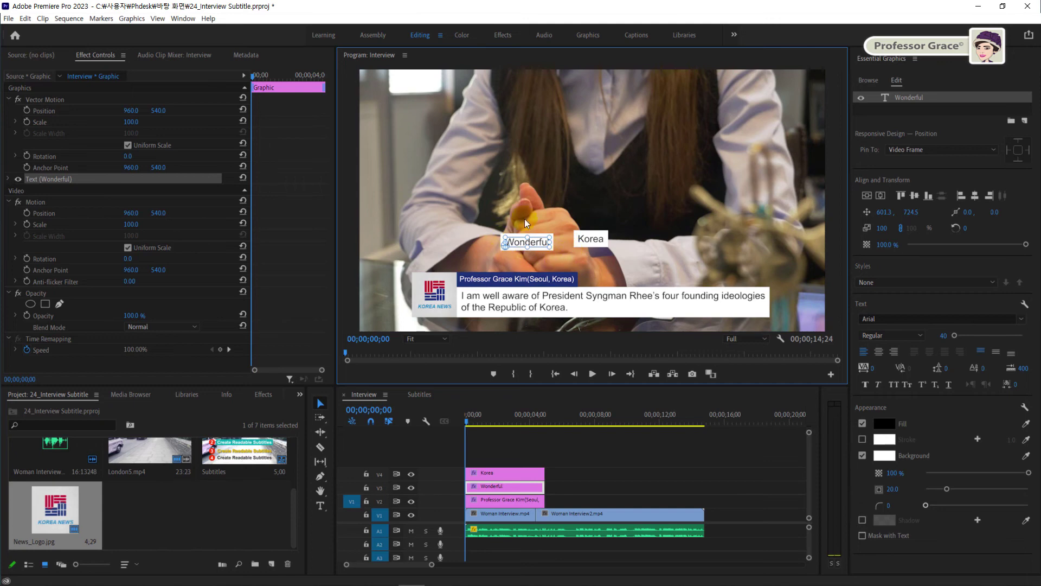
pyautogui.click(597, 238)
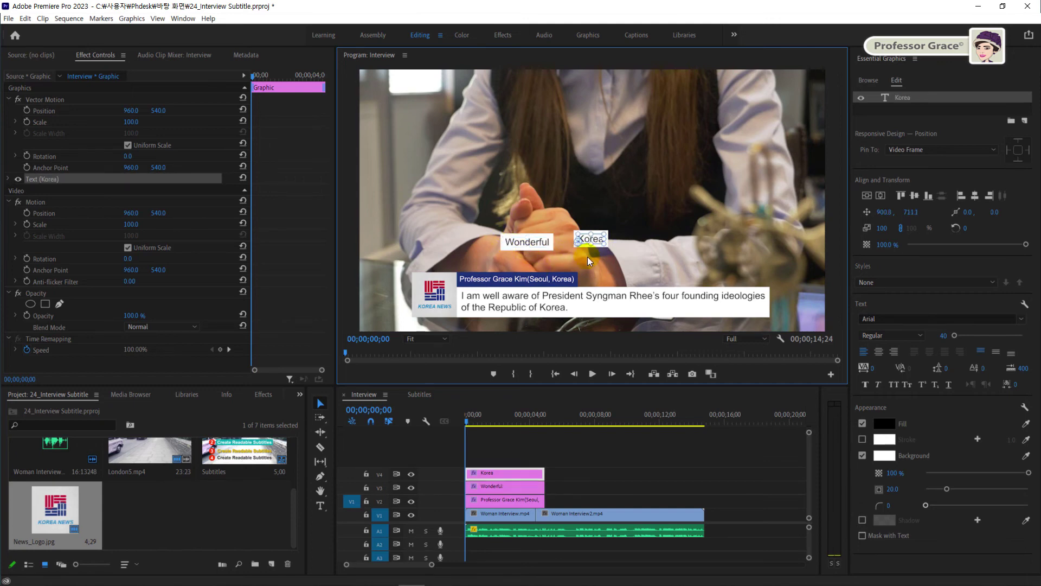
pyautogui.click(577, 465)
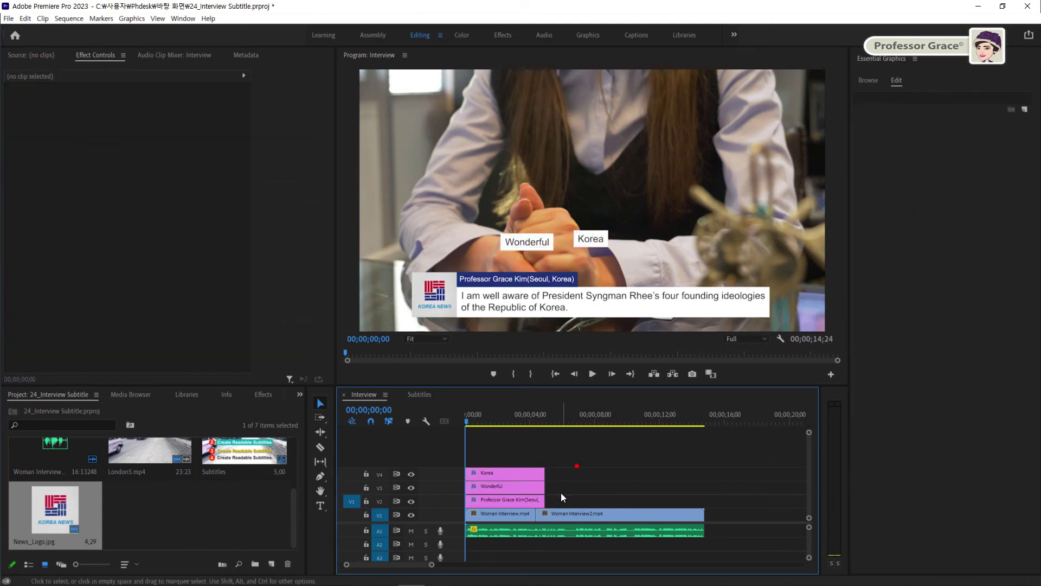
pyautogui.click(510, 474)
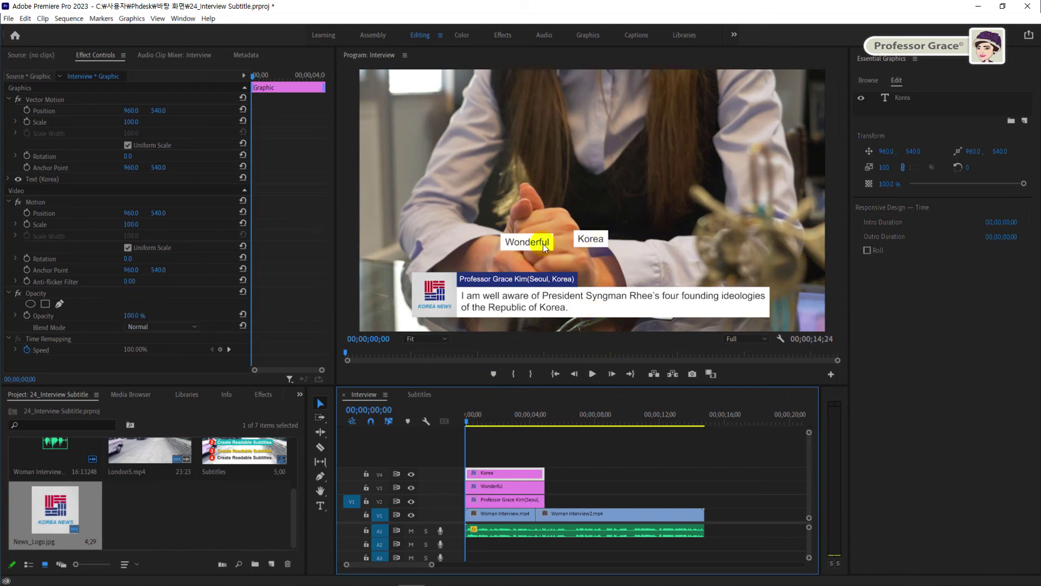
pyautogui.keyDown('shift'); pyautogui.click(537, 488); pyautogui.keyUp('shift')
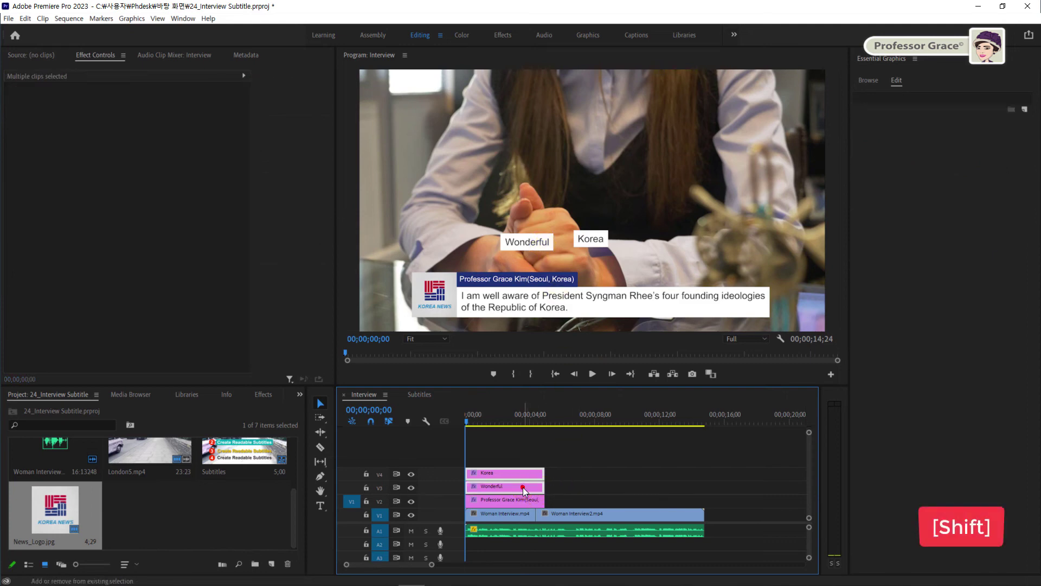
pyautogui.press('Delete')
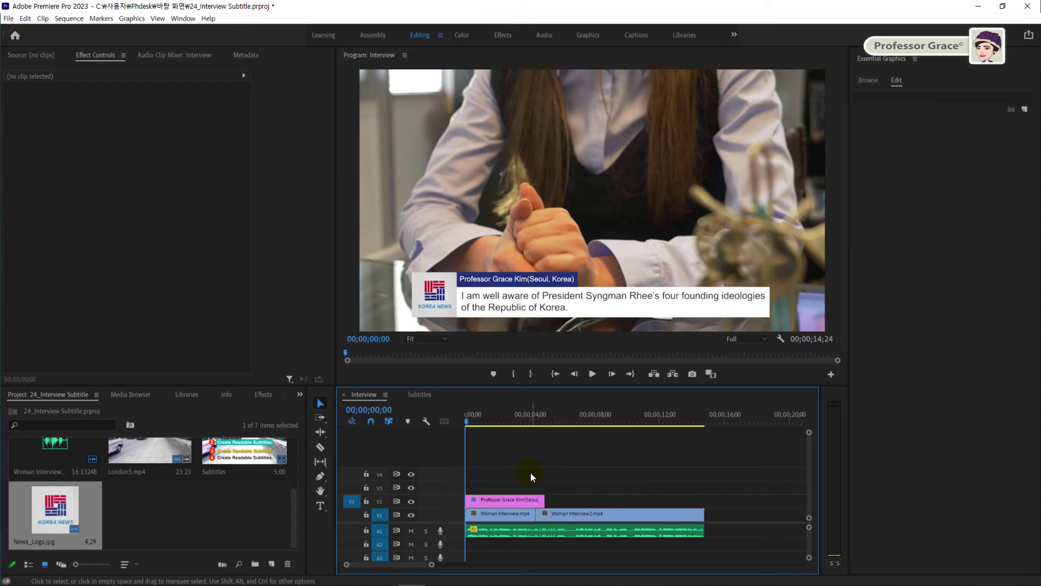
# Step: Extend the V2 name caption to the end of the footage and split it at 00;00;06;20
pyautogui.click(510, 499)
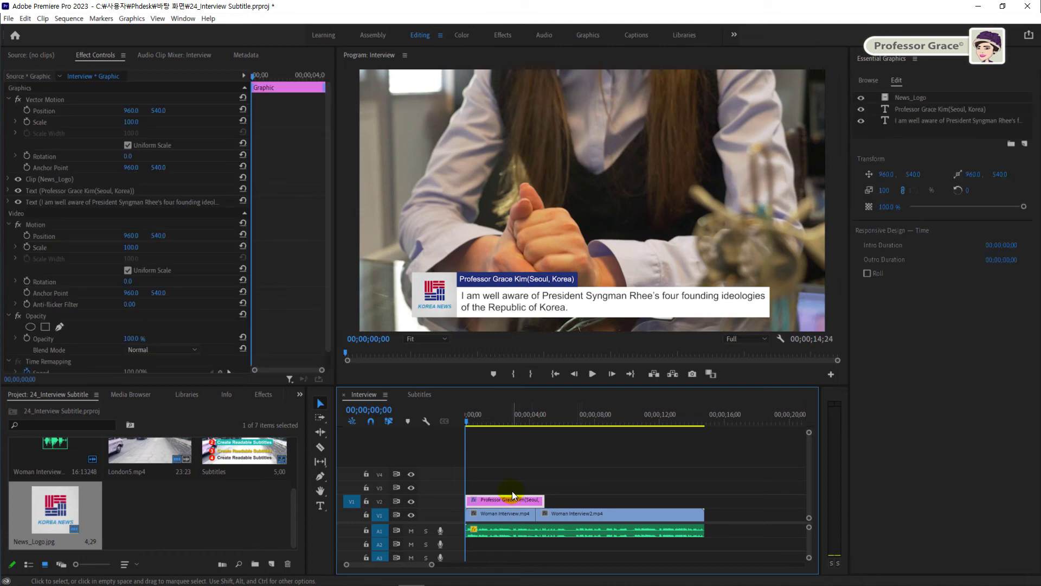
pyautogui.moveTo(535, 499); pyautogui.dragTo(701, 498)
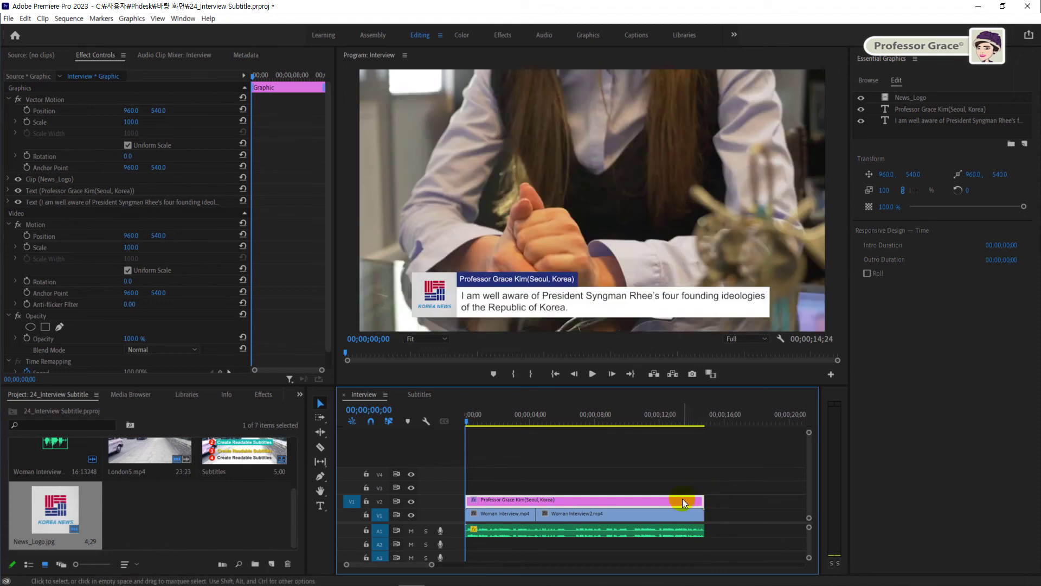
pyautogui.click(426, 411)
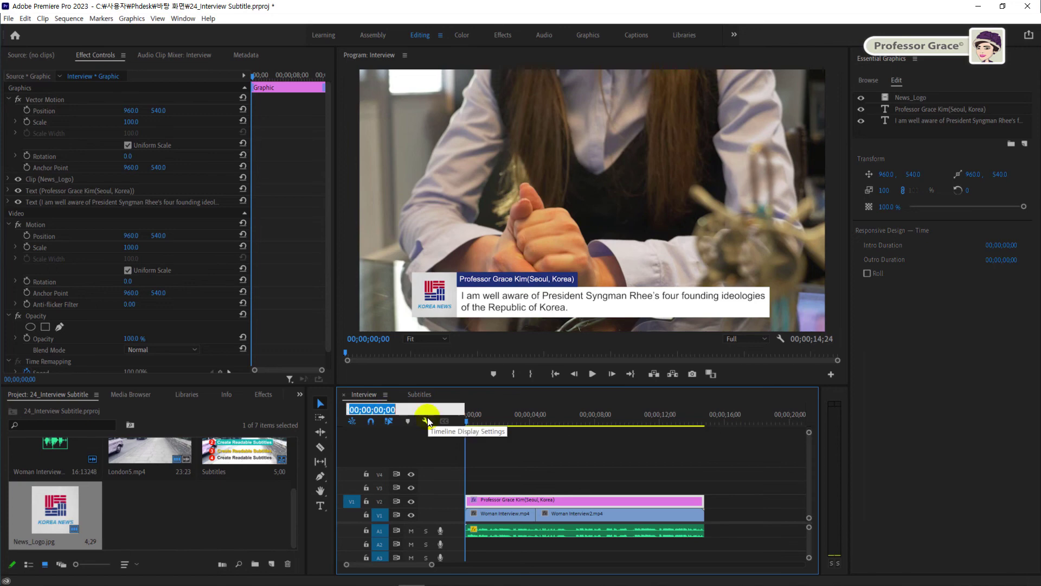
pyautogui.write('620')
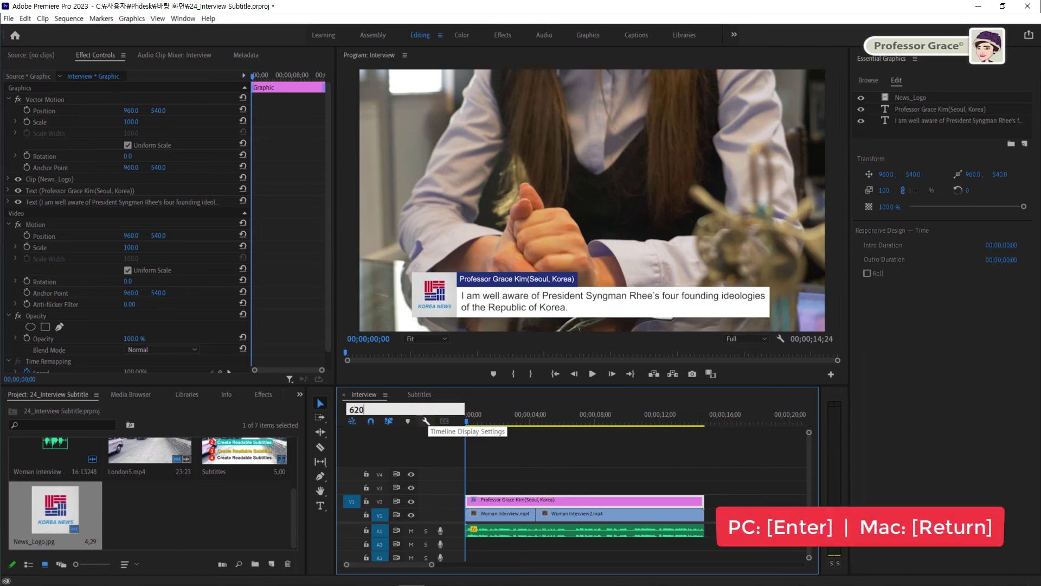
pyautogui.press('Return')
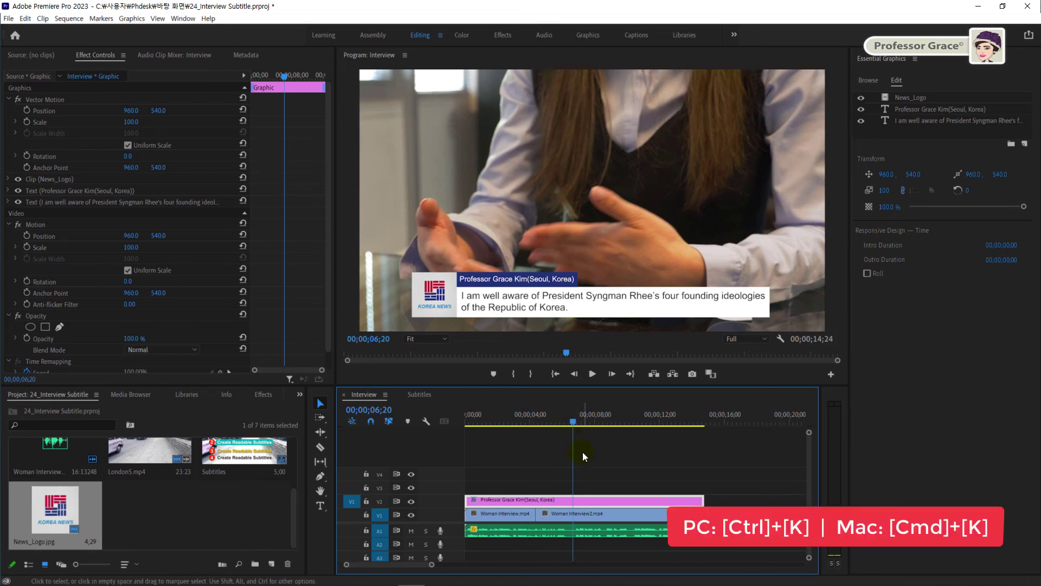
pyautogui.hotkey('ctrl', 'k')
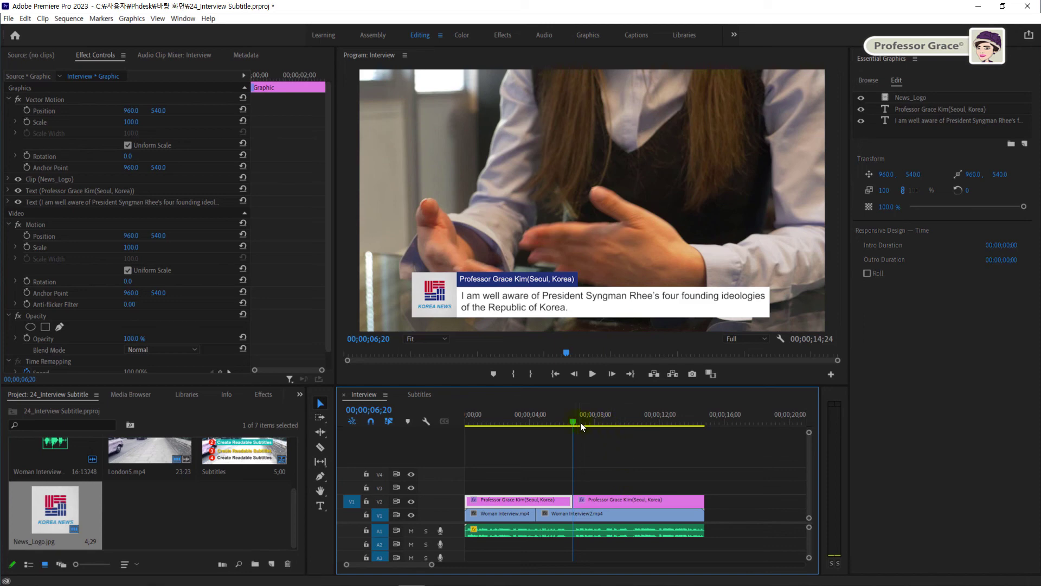
pyautogui.moveTo(573, 419); pyautogui.dragTo(631, 419)
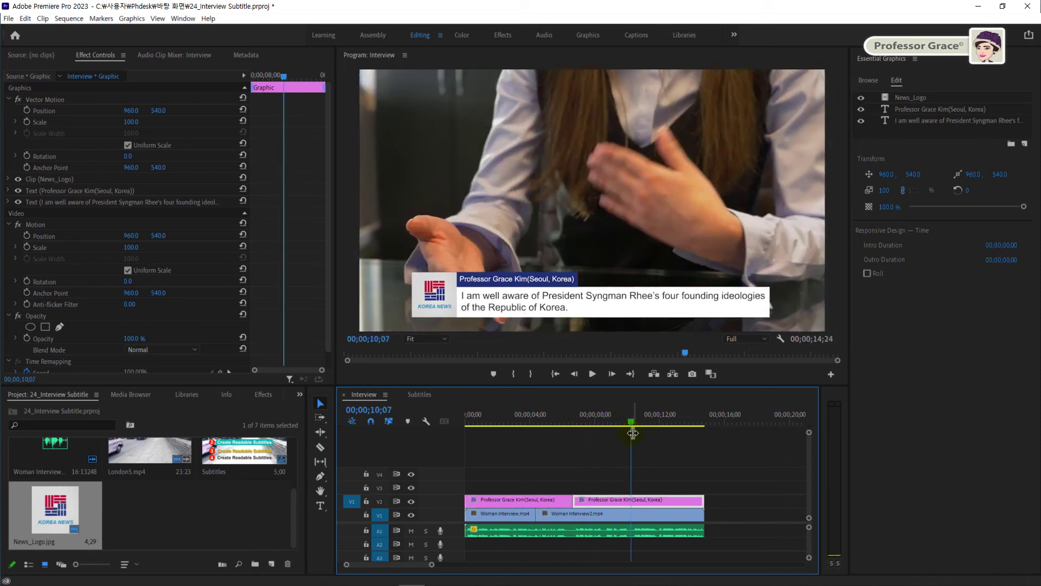
# Step: Retype the second subtitle as 'They are the liberal democracy, free market economy, Korea-Us alliance,' / 'and foundation of nation based on Christianity'
pyautogui.click(513, 307)
pyautogui.tripleClick(510, 307)
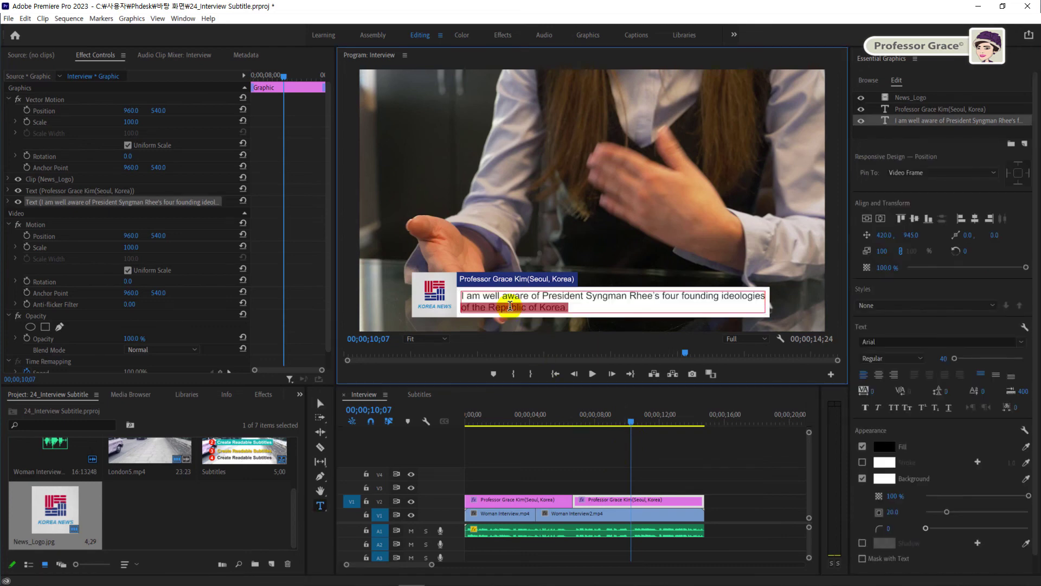
pyautogui.hotkey('ctrl', 'a')
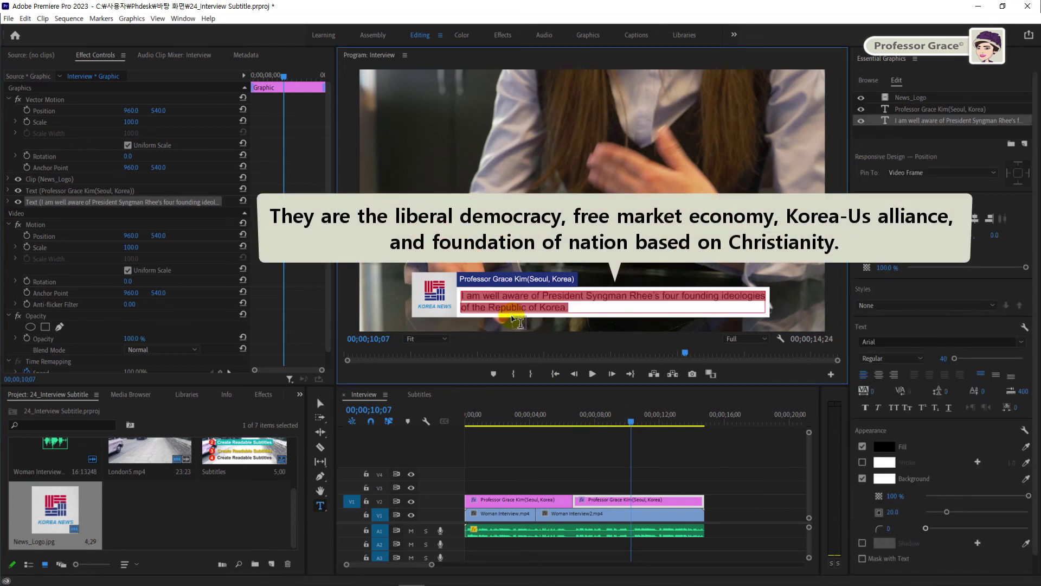
pyautogui.write('The')
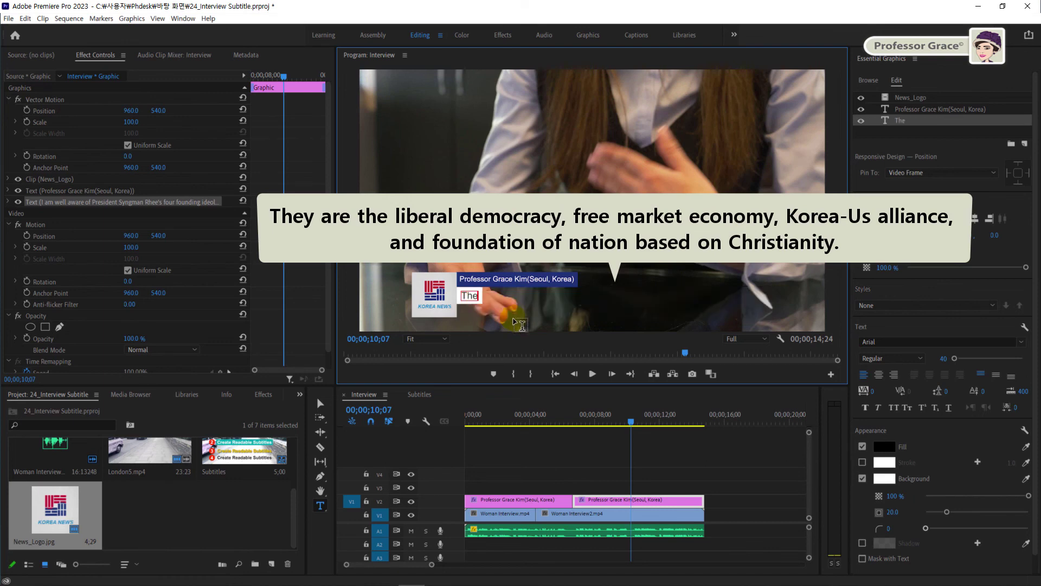
pyautogui.write('y are')
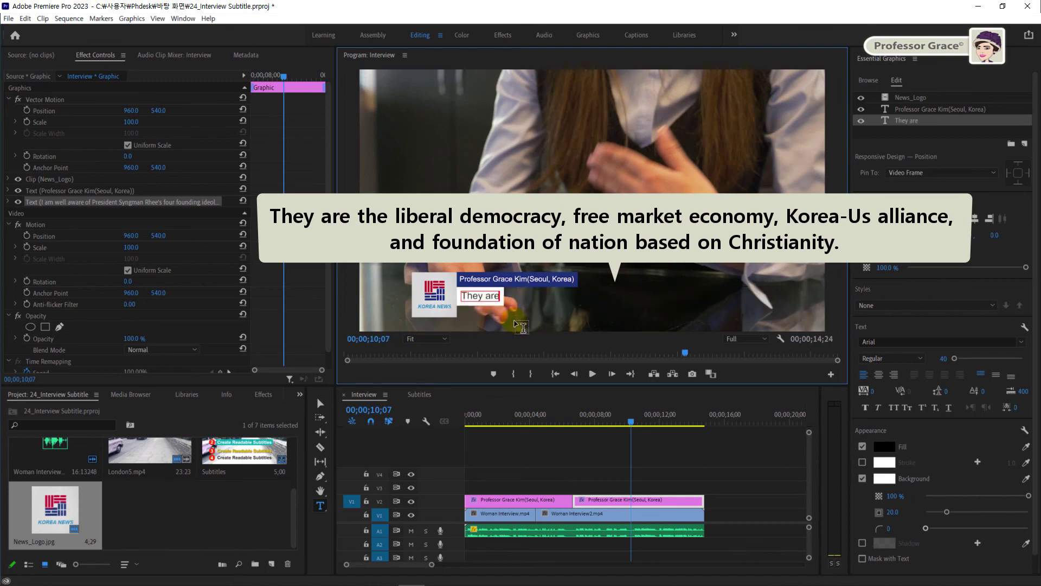
pyautogui.write(' the libe')
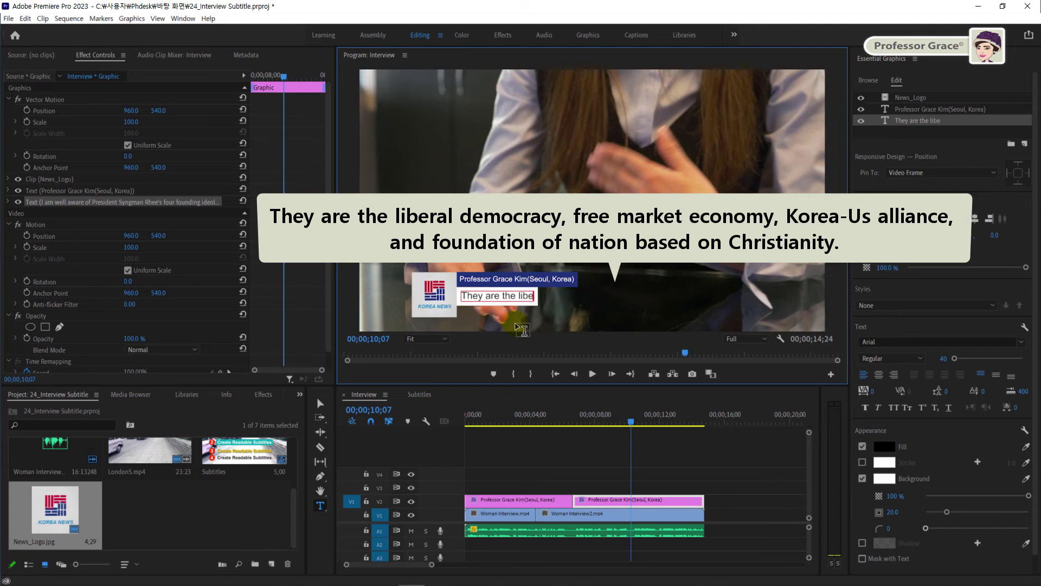
pyautogui.write('ral demo')
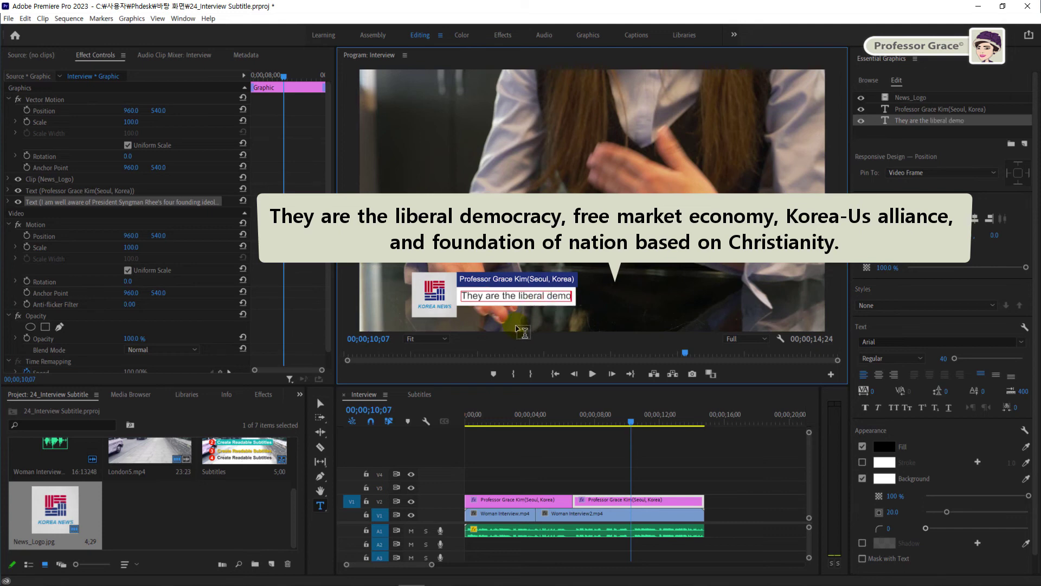
pyautogui.write('cracy')
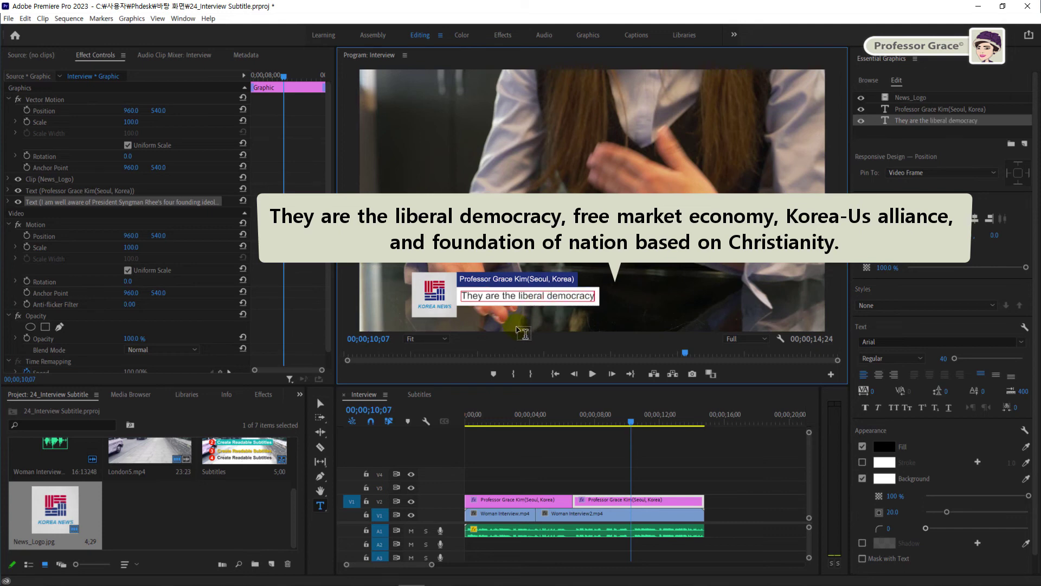
pyautogui.write(', free ma')
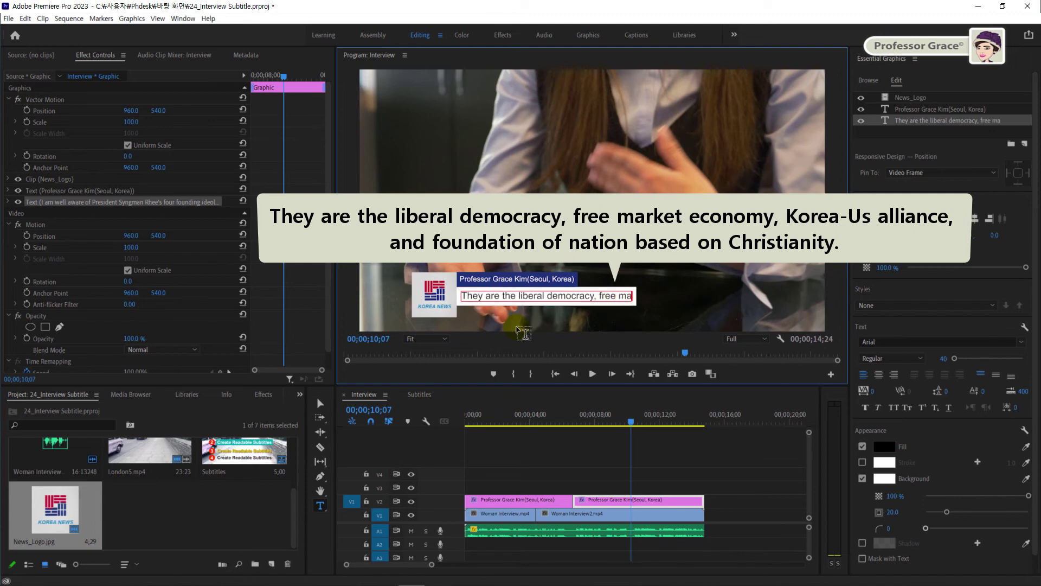
pyautogui.write('rket e')
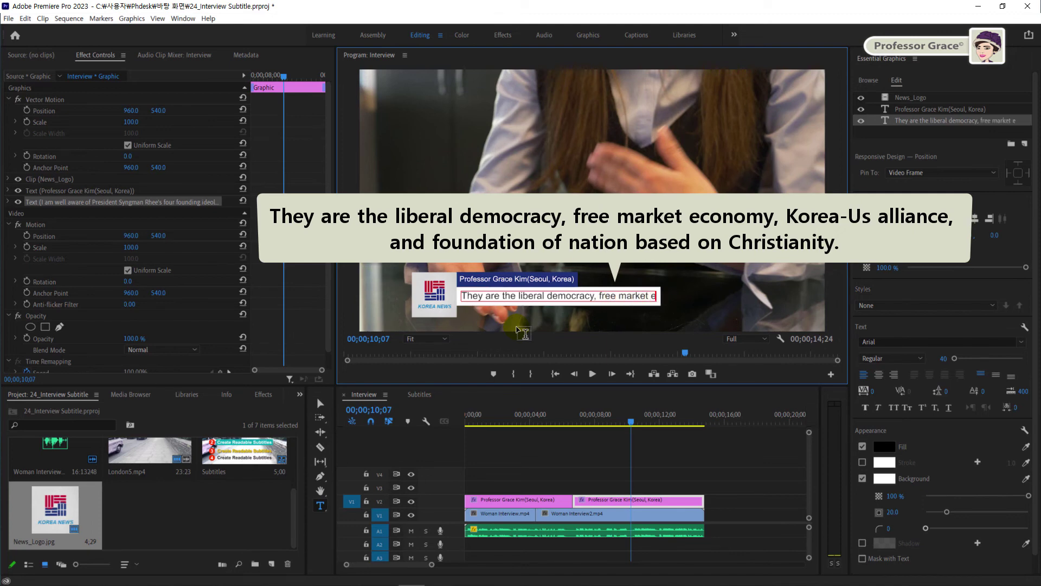
pyautogui.write('conomy, ')
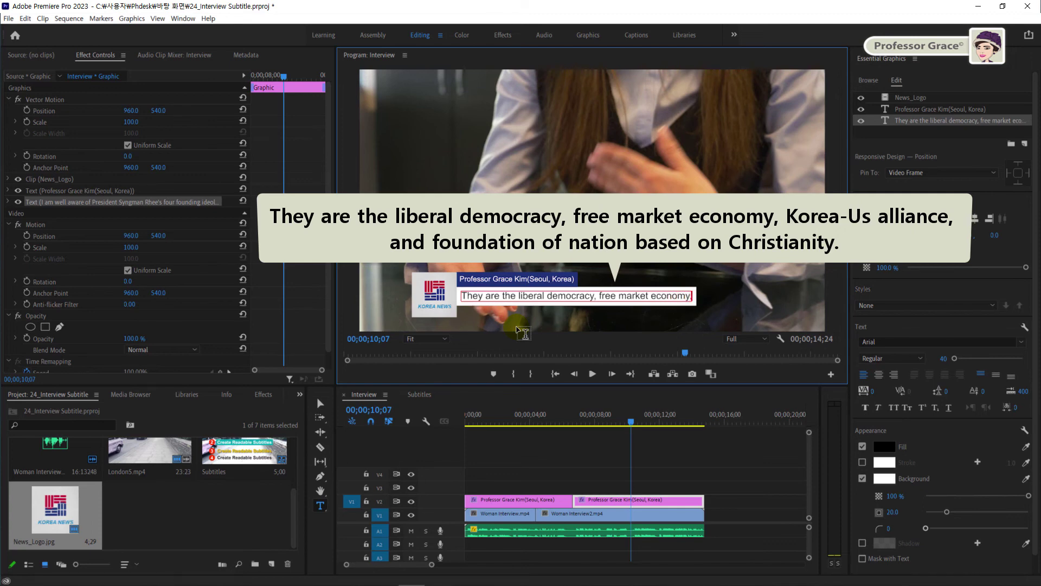
pyautogui.write('Korea-Us')
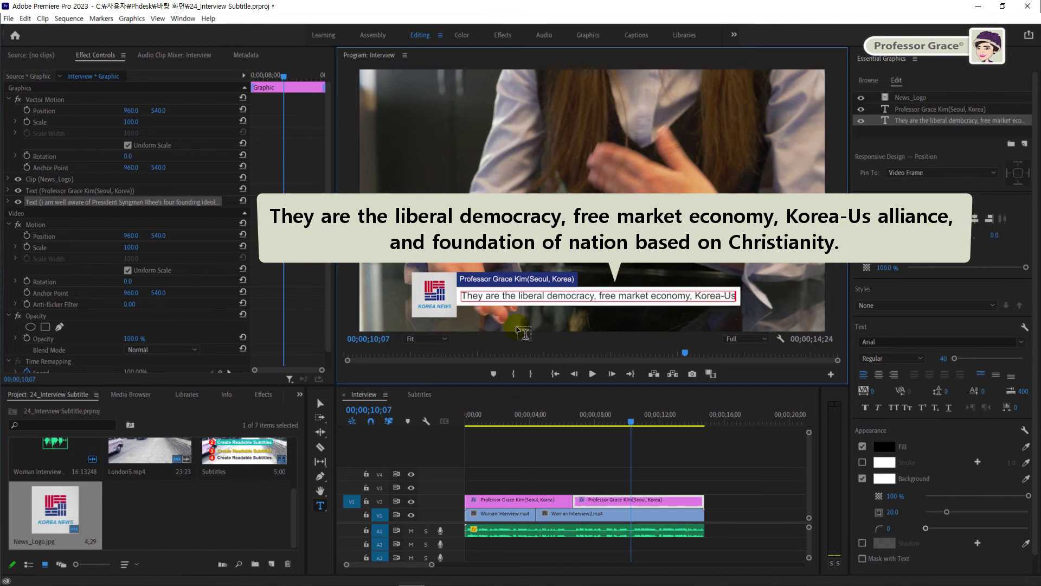
pyautogui.write(' alliance')
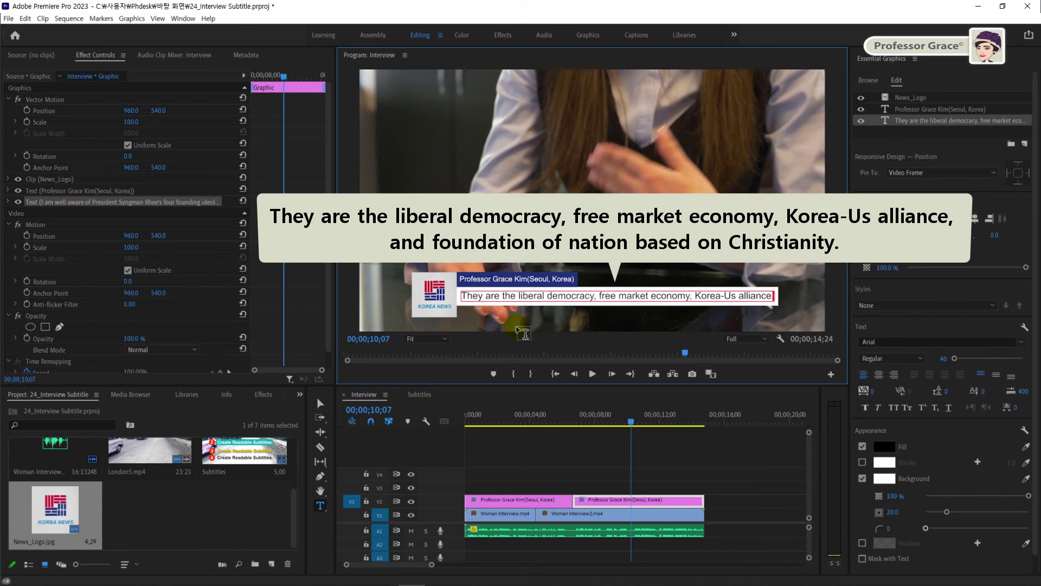
pyautogui.write(',')
pyautogui.press('Return')
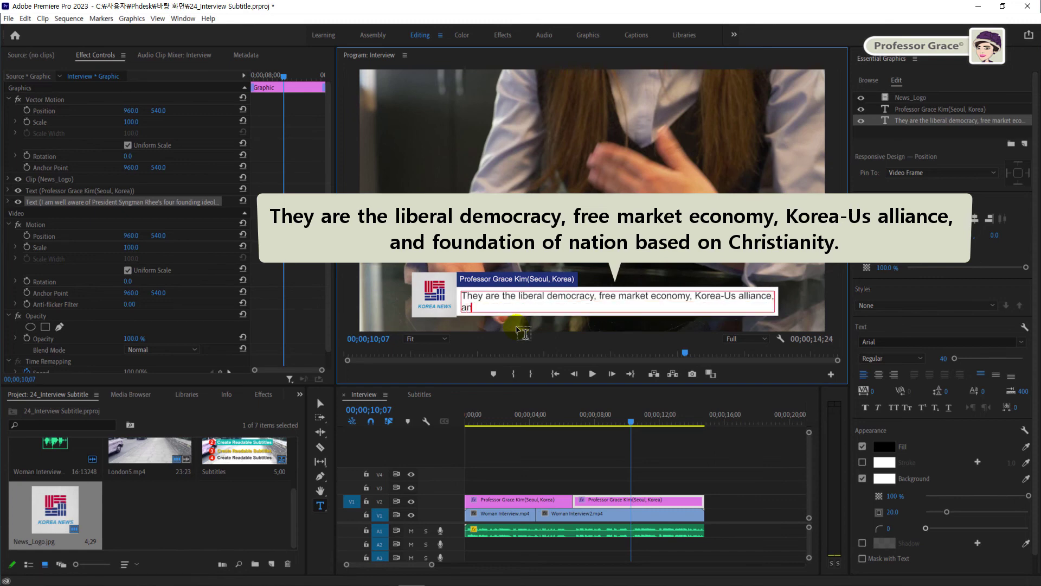
pyautogui.write('and foundation of nation bas')
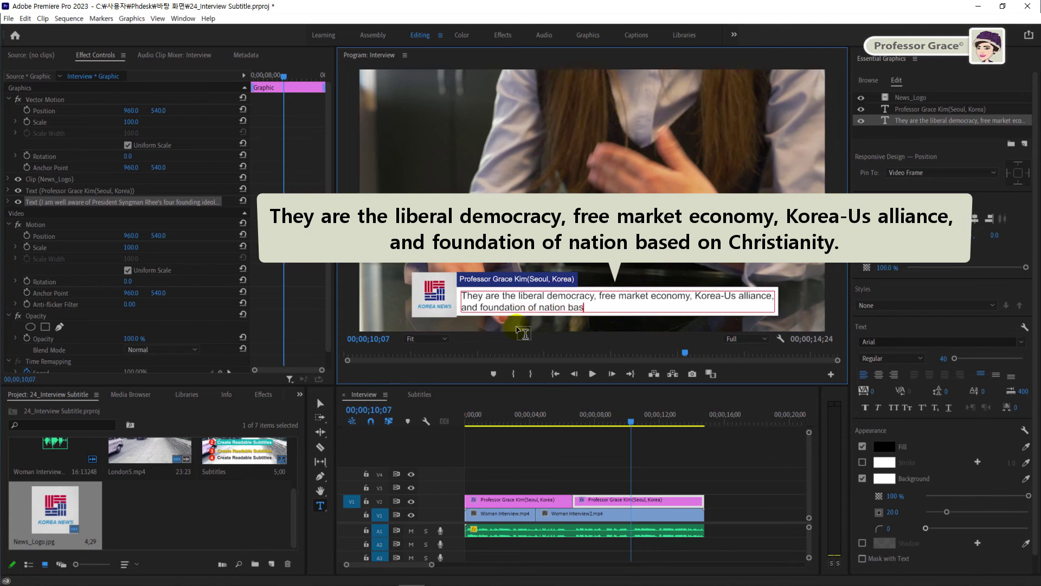
pyautogui.write('ed on Christianity')
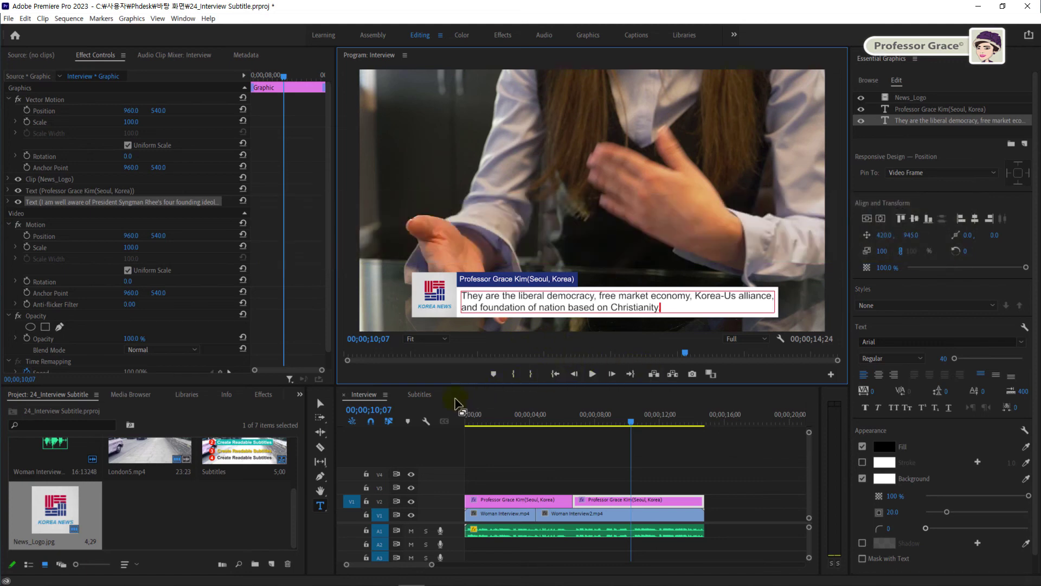
# Step: Return to the Selection tool and deselect the subtitle text box
pyautogui.press('v')
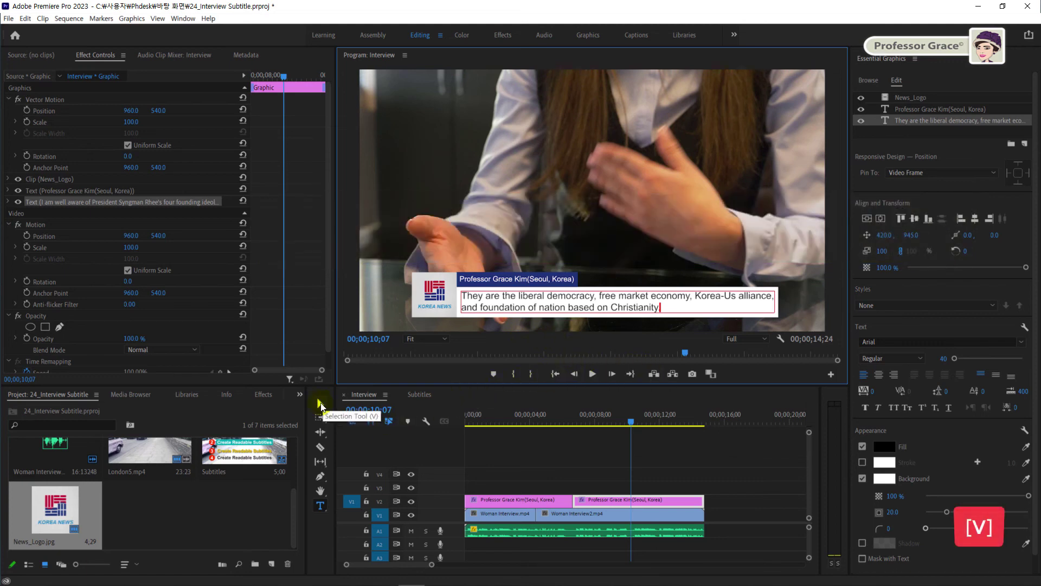
pyautogui.click(321, 405)
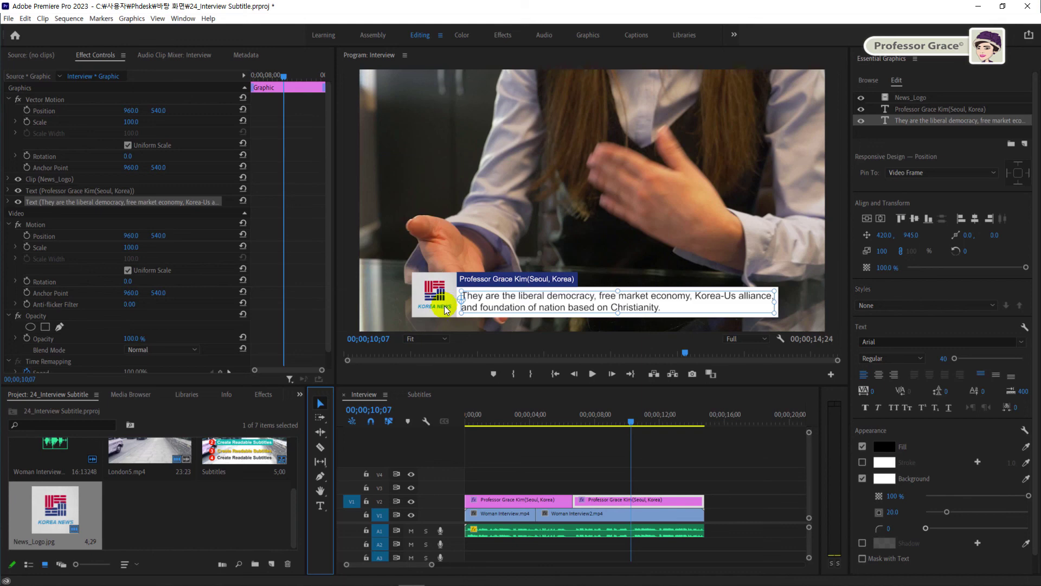
pyautogui.click(348, 279)
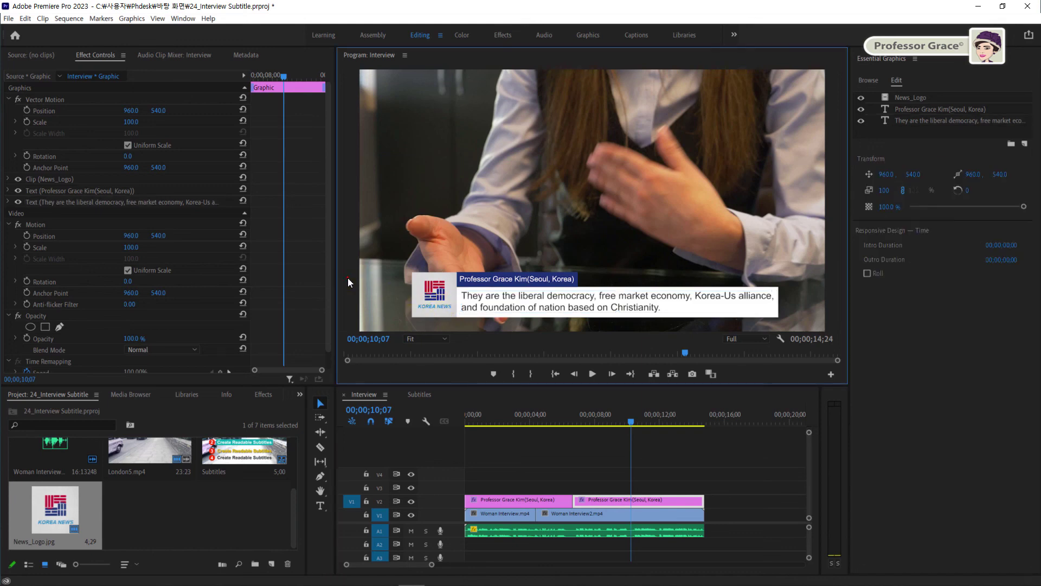
# Step: Maximize the Program monitor, play the Interview sequence from the start, then scrub forward through it
pyautogui.press('`')
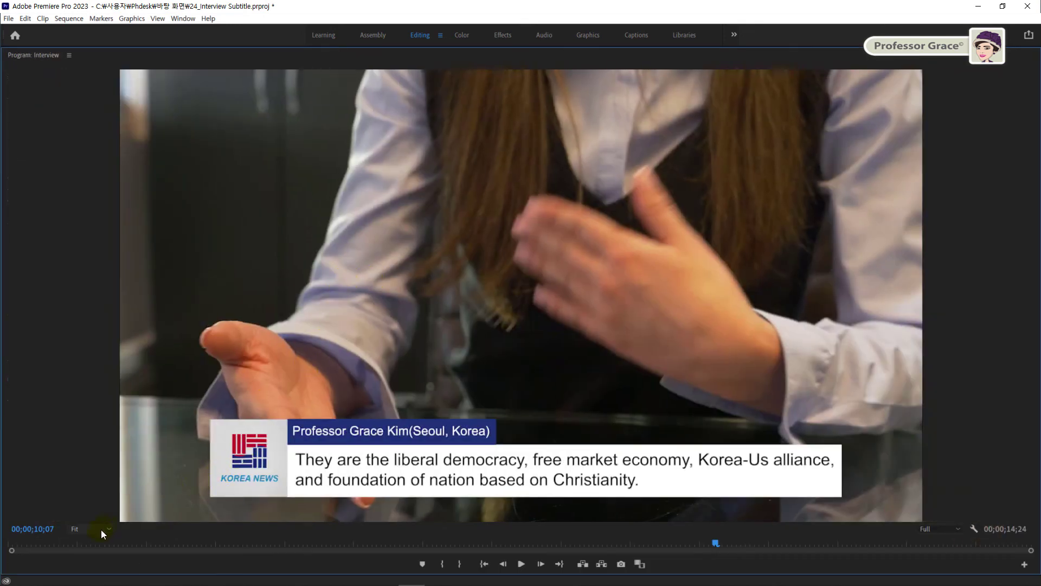
pyautogui.press('Home')
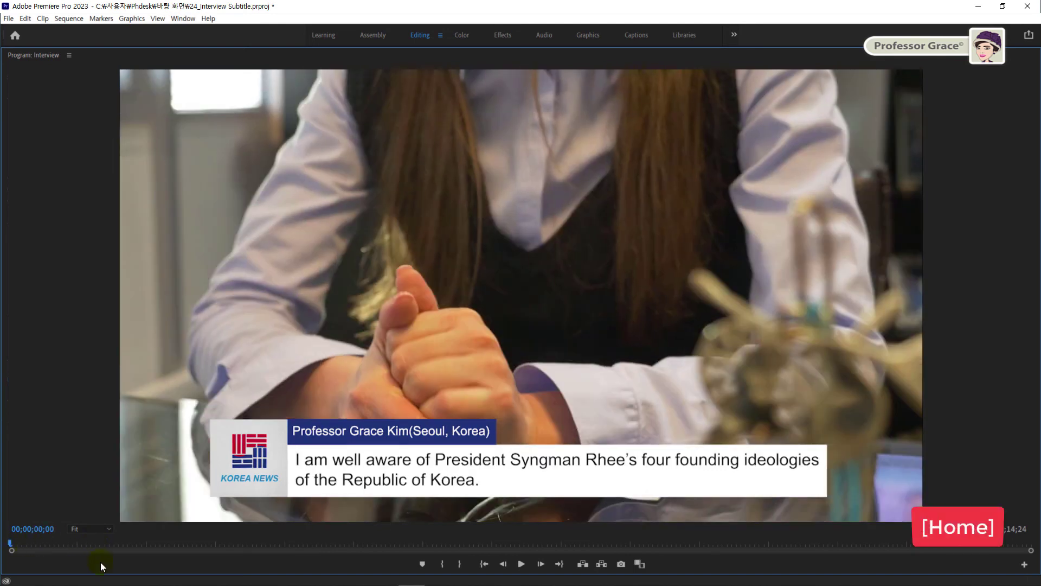
pyautogui.press('space')
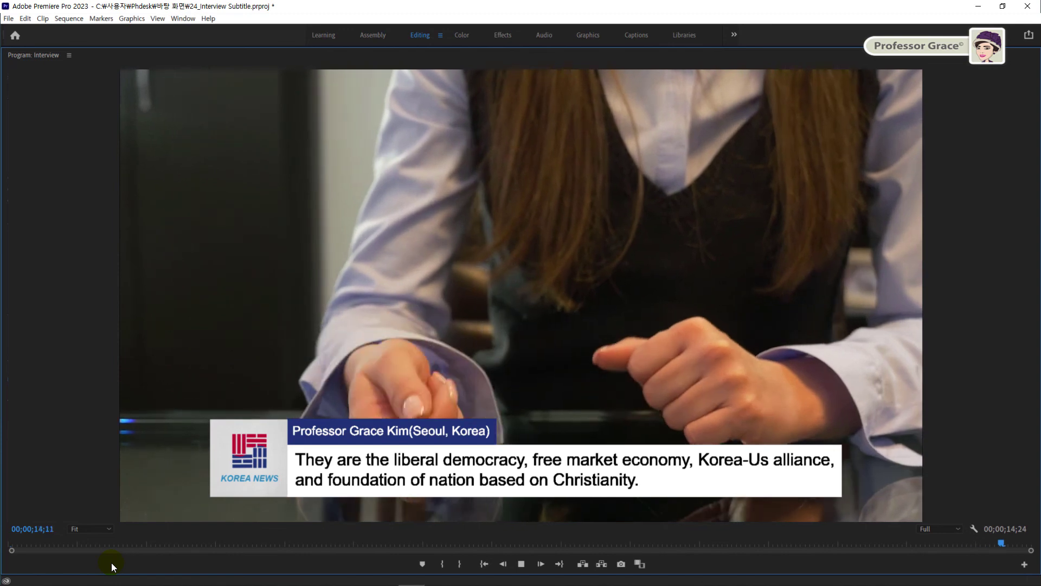
pyautogui.click(112, 542)
pyautogui.moveTo(118, 542); pyautogui.dragTo(159, 543)
pyautogui.click(335, 543)
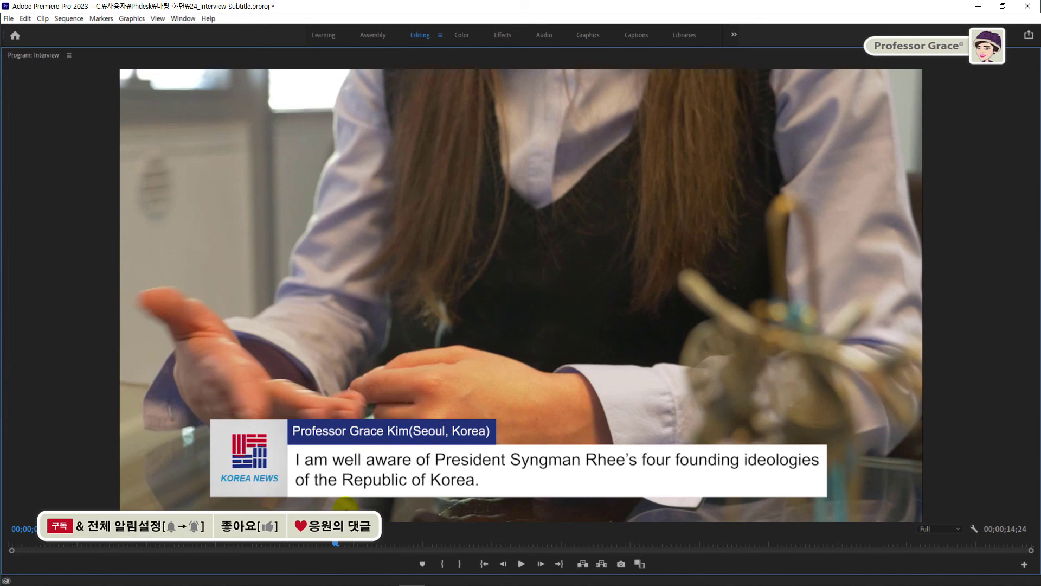
pyautogui.click(426, 537)
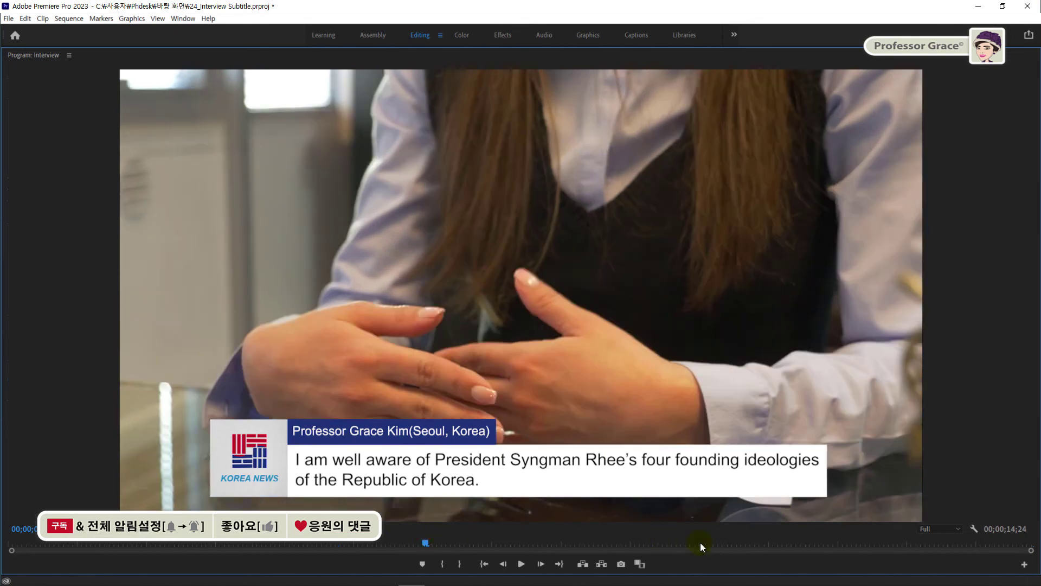
pyautogui.click(722, 540)
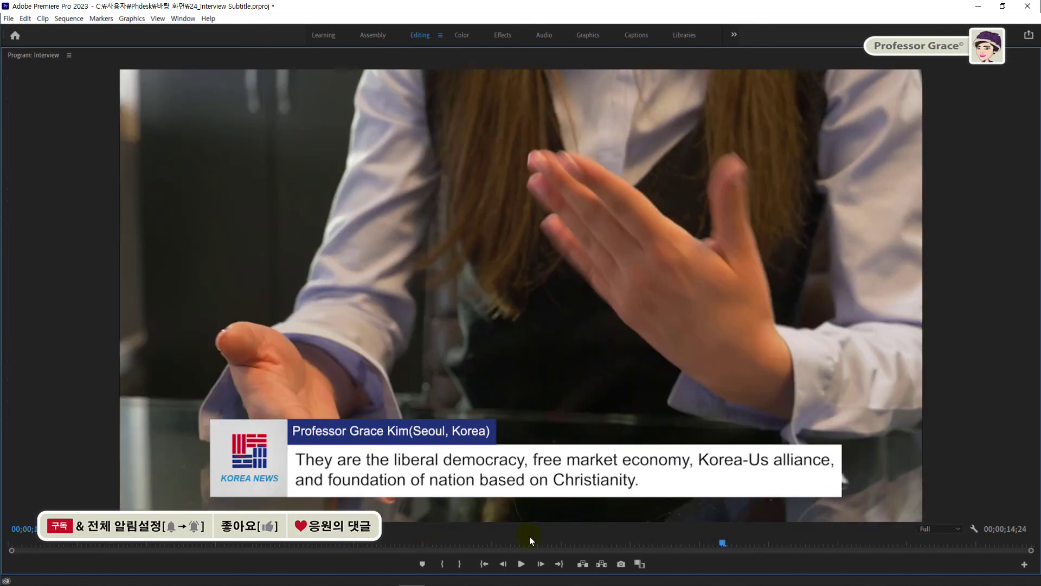
pyautogui.click(433, 539)
pyautogui.click(777, 538)
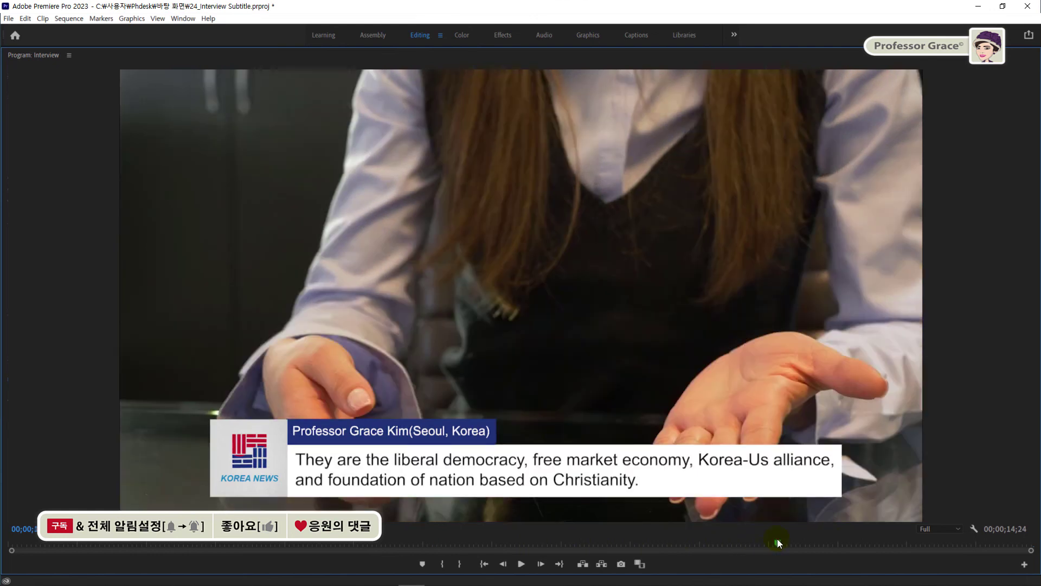